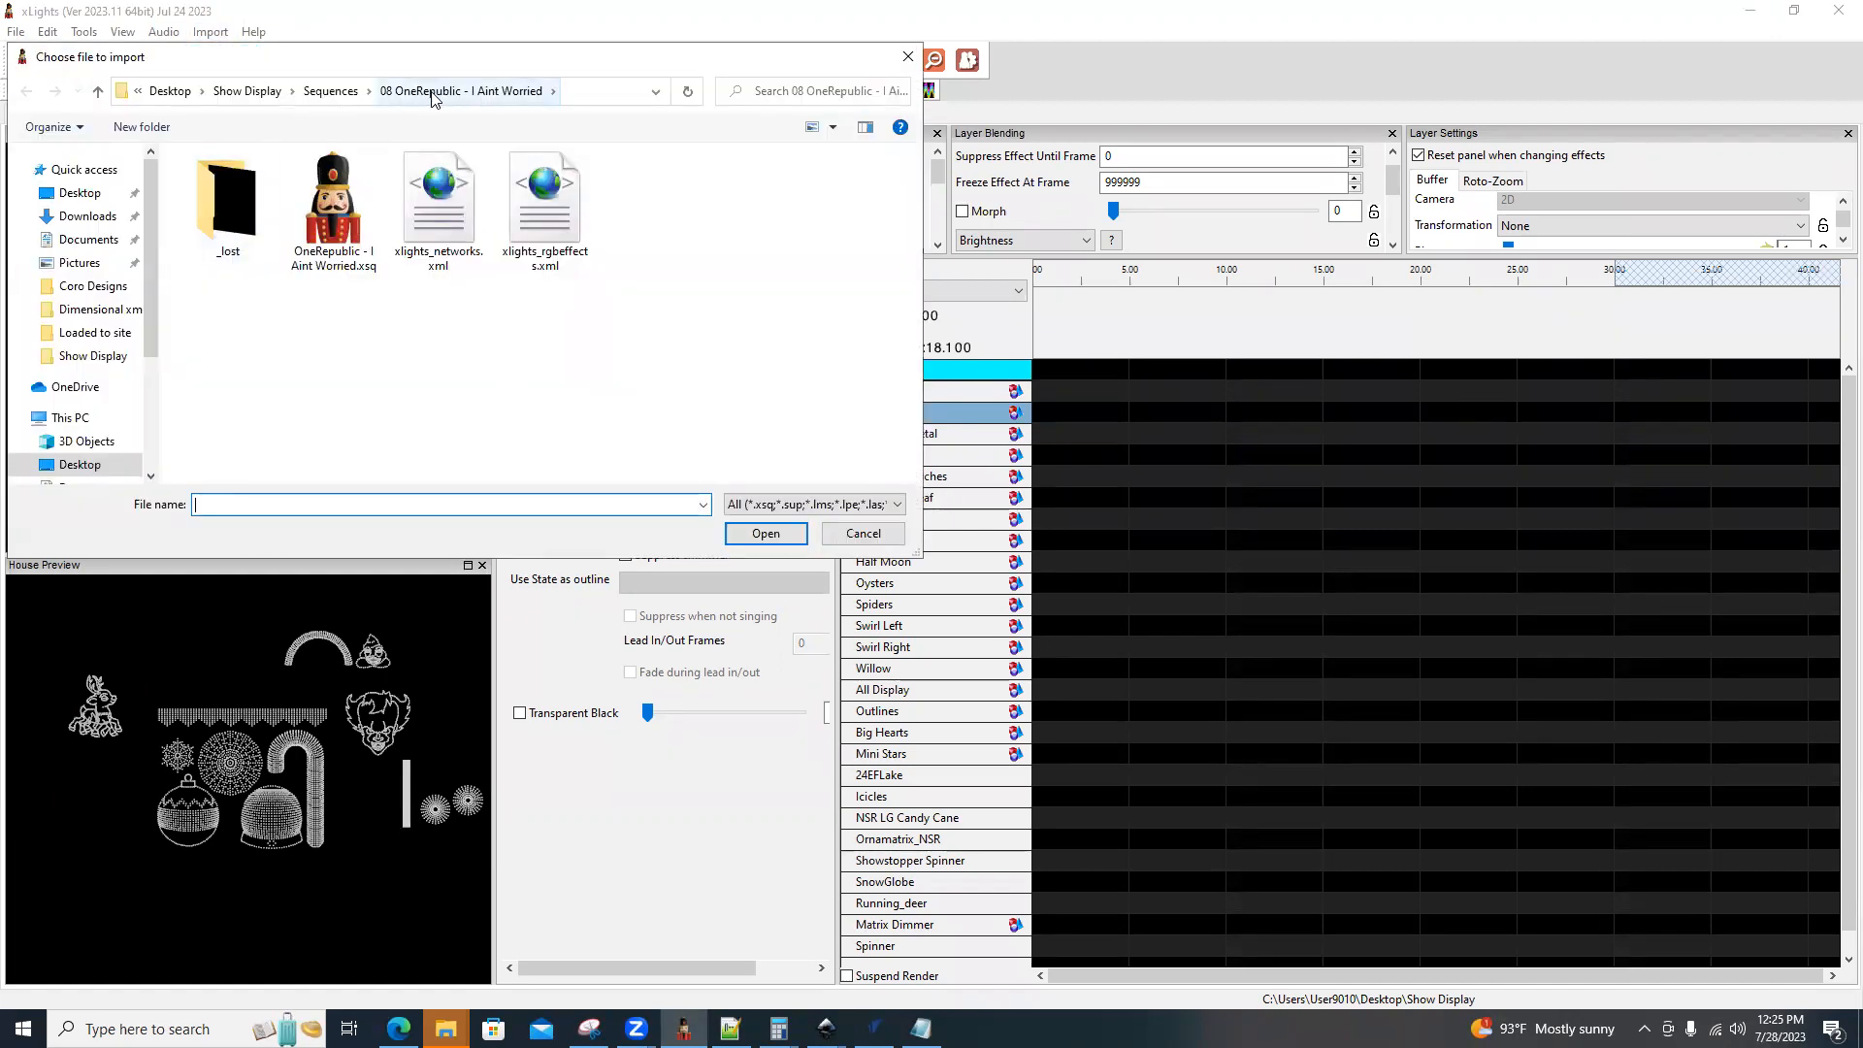
Import effects from the OneRepublic - I Aint Worried.xsq sequence and expand SnowGlobe's submodels in the channel mapping.
double_click(336, 225)
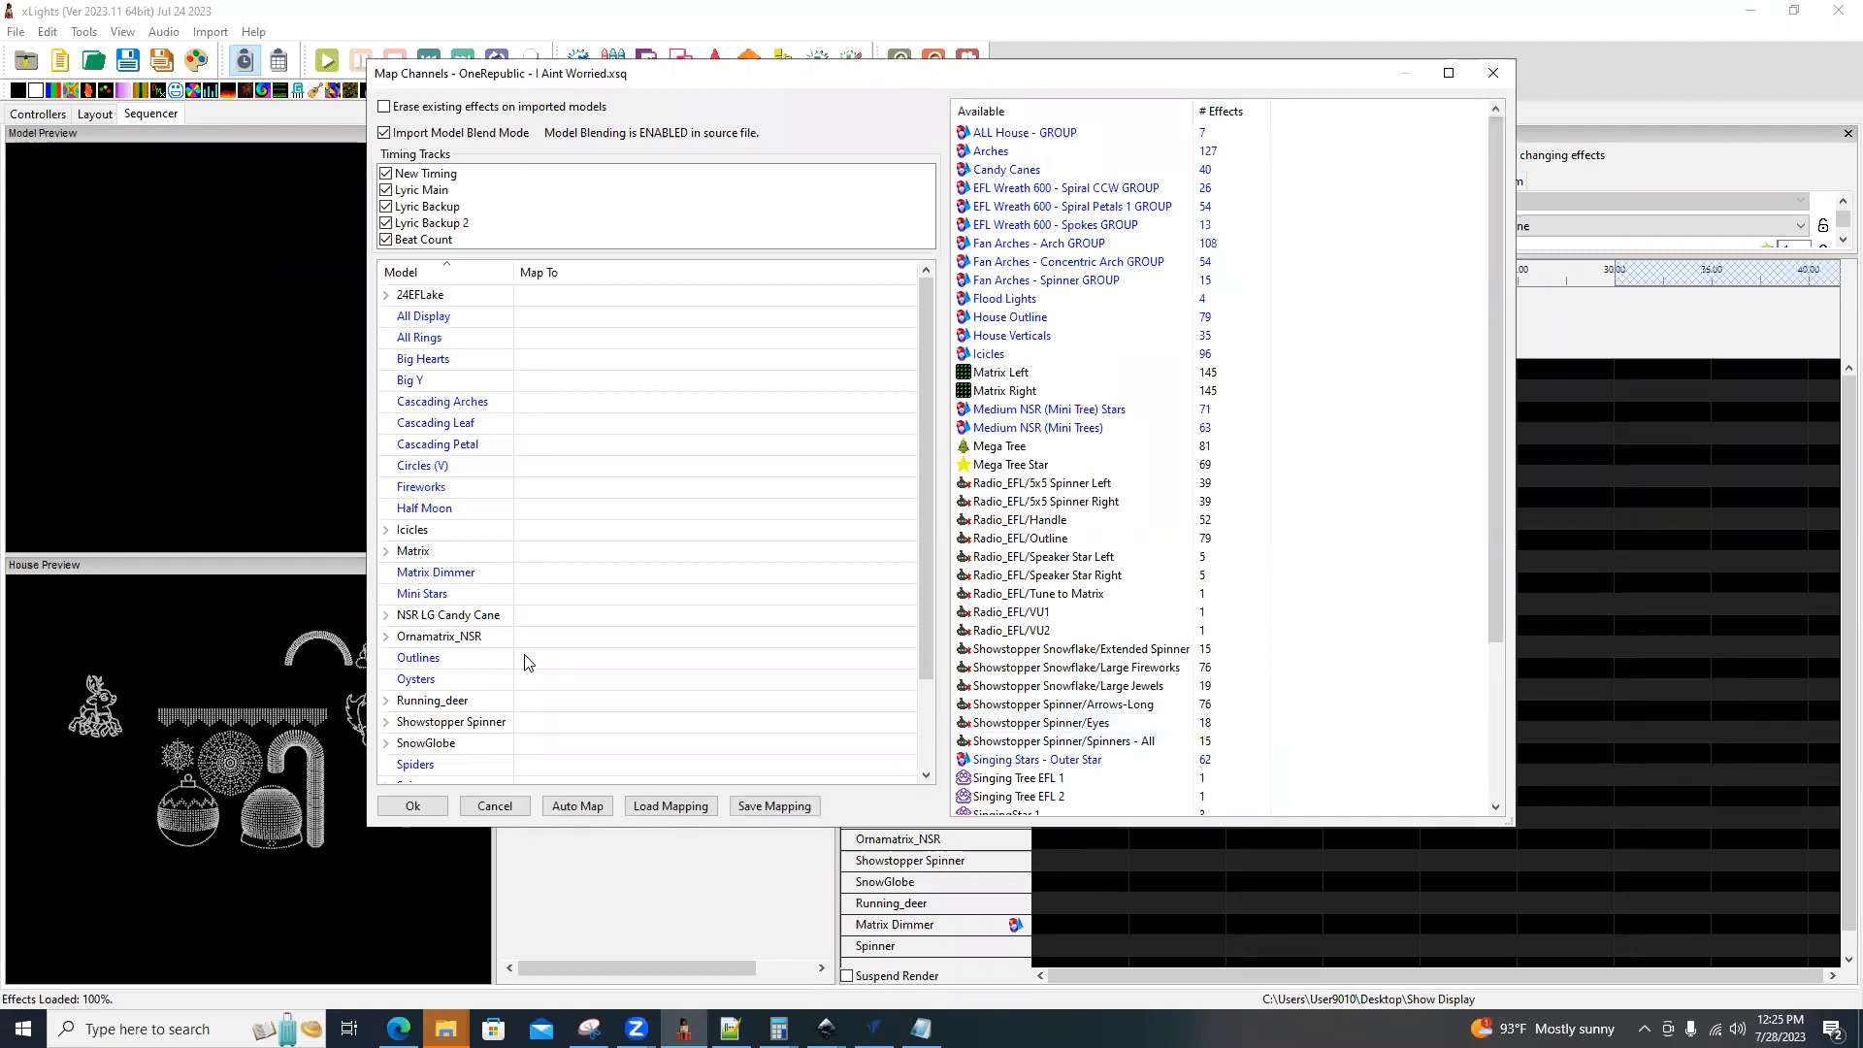
scroll(435, 613, "down", 2)
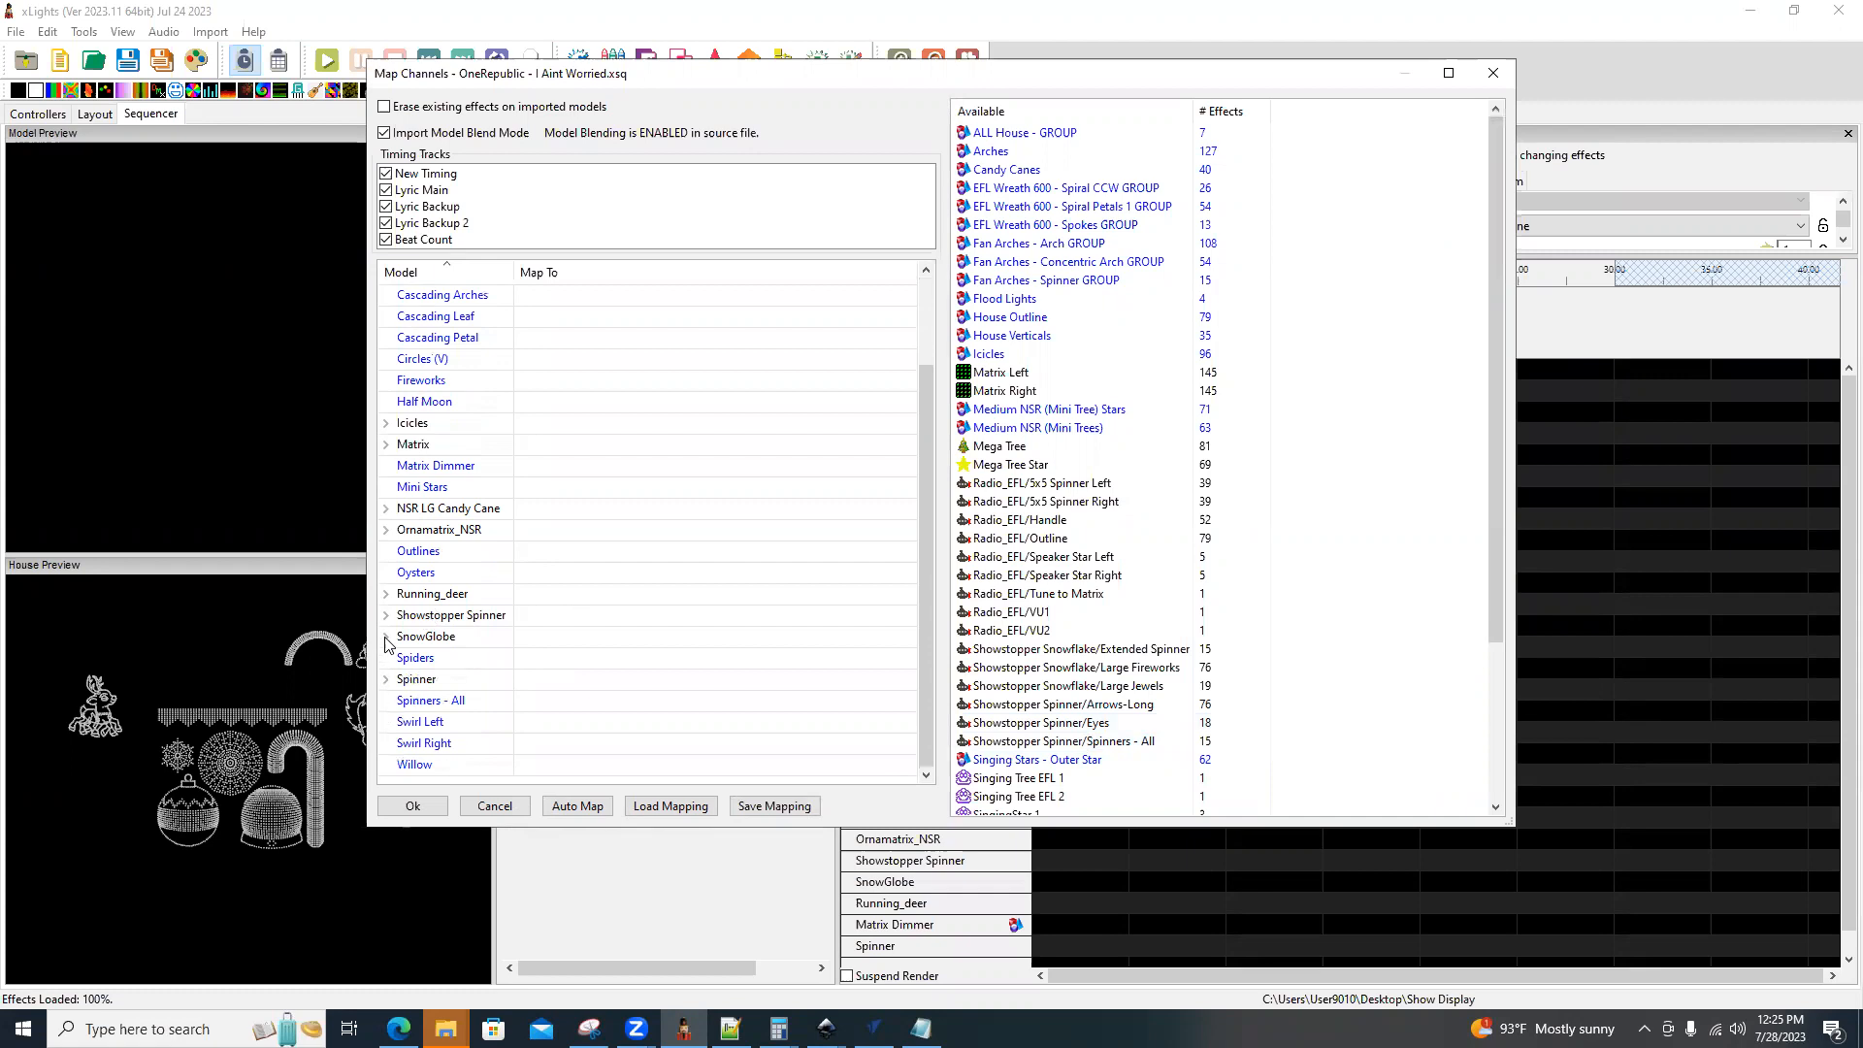
left_click(386, 637)
scroll(504, 660, "down", 3)
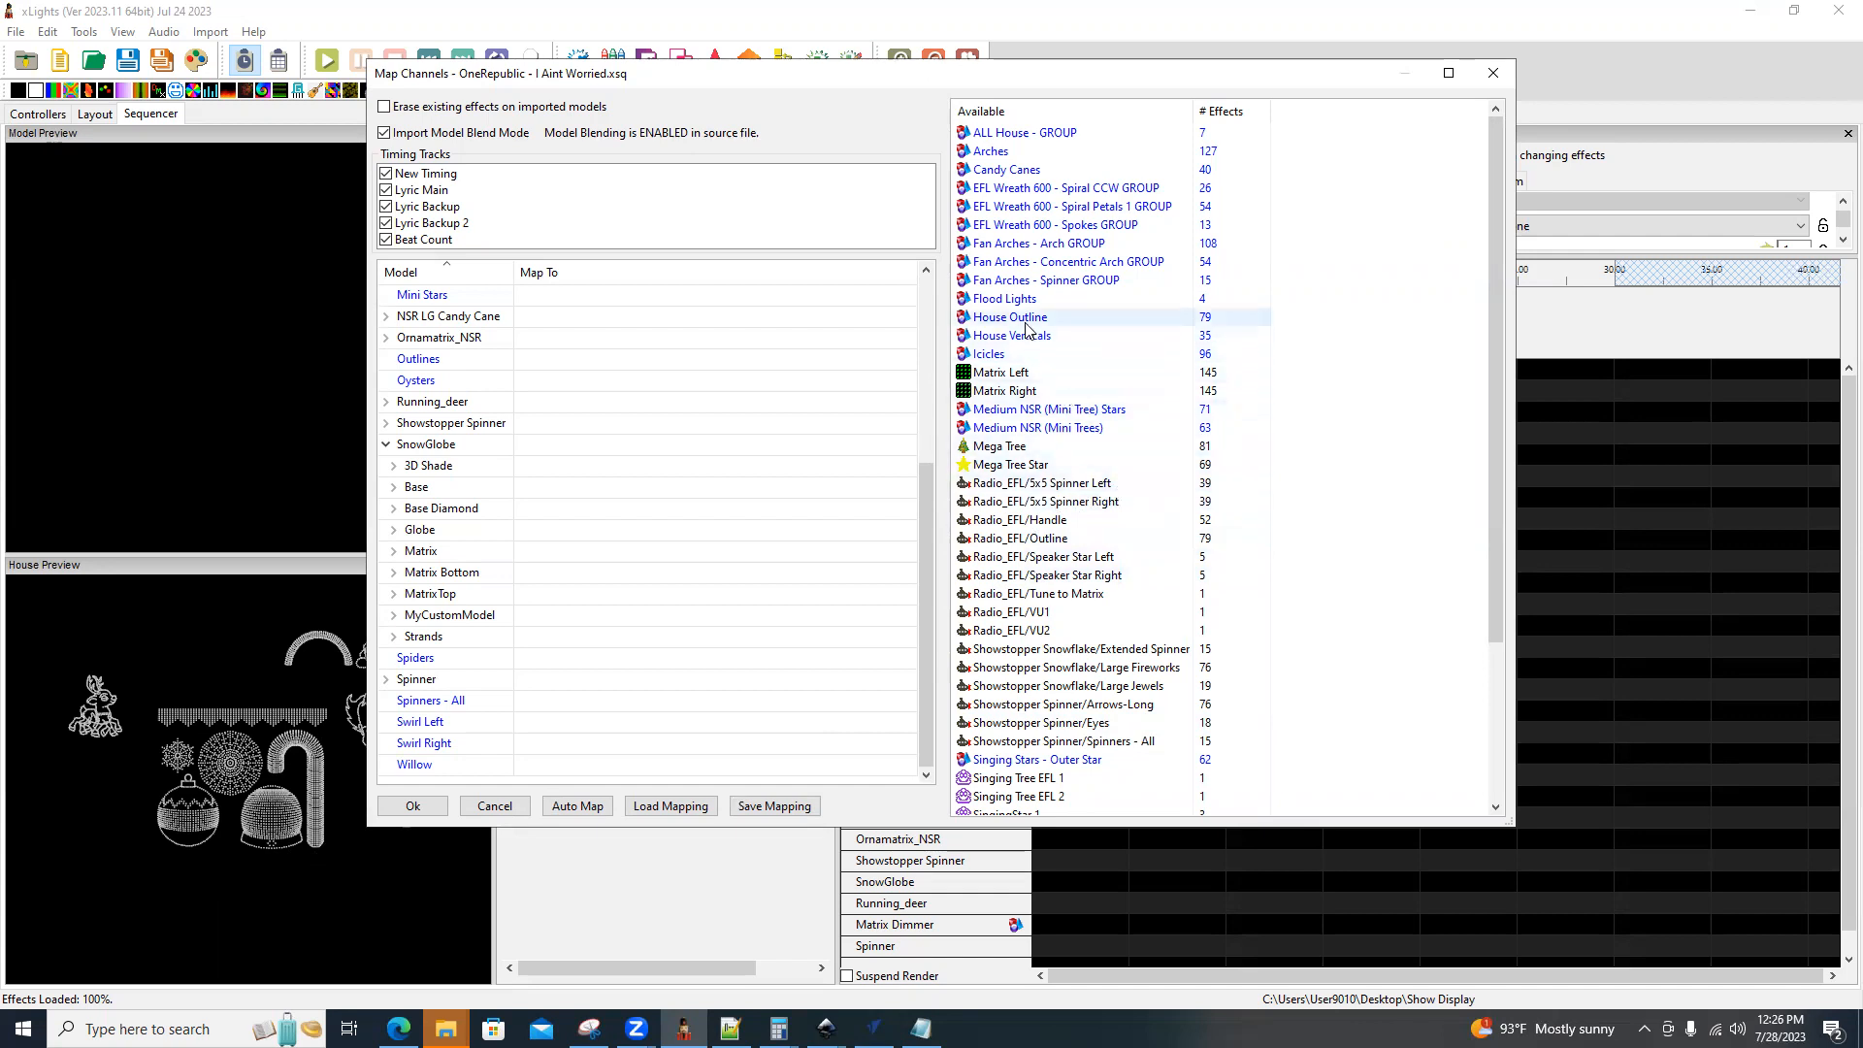
Map House Verticals to Base, Mega Tree Star to Base Diamond, Arches to Globe and Mega Tree to Matrix, importing without saving the mapping.
left_click_drag(1030, 341, 559, 487)
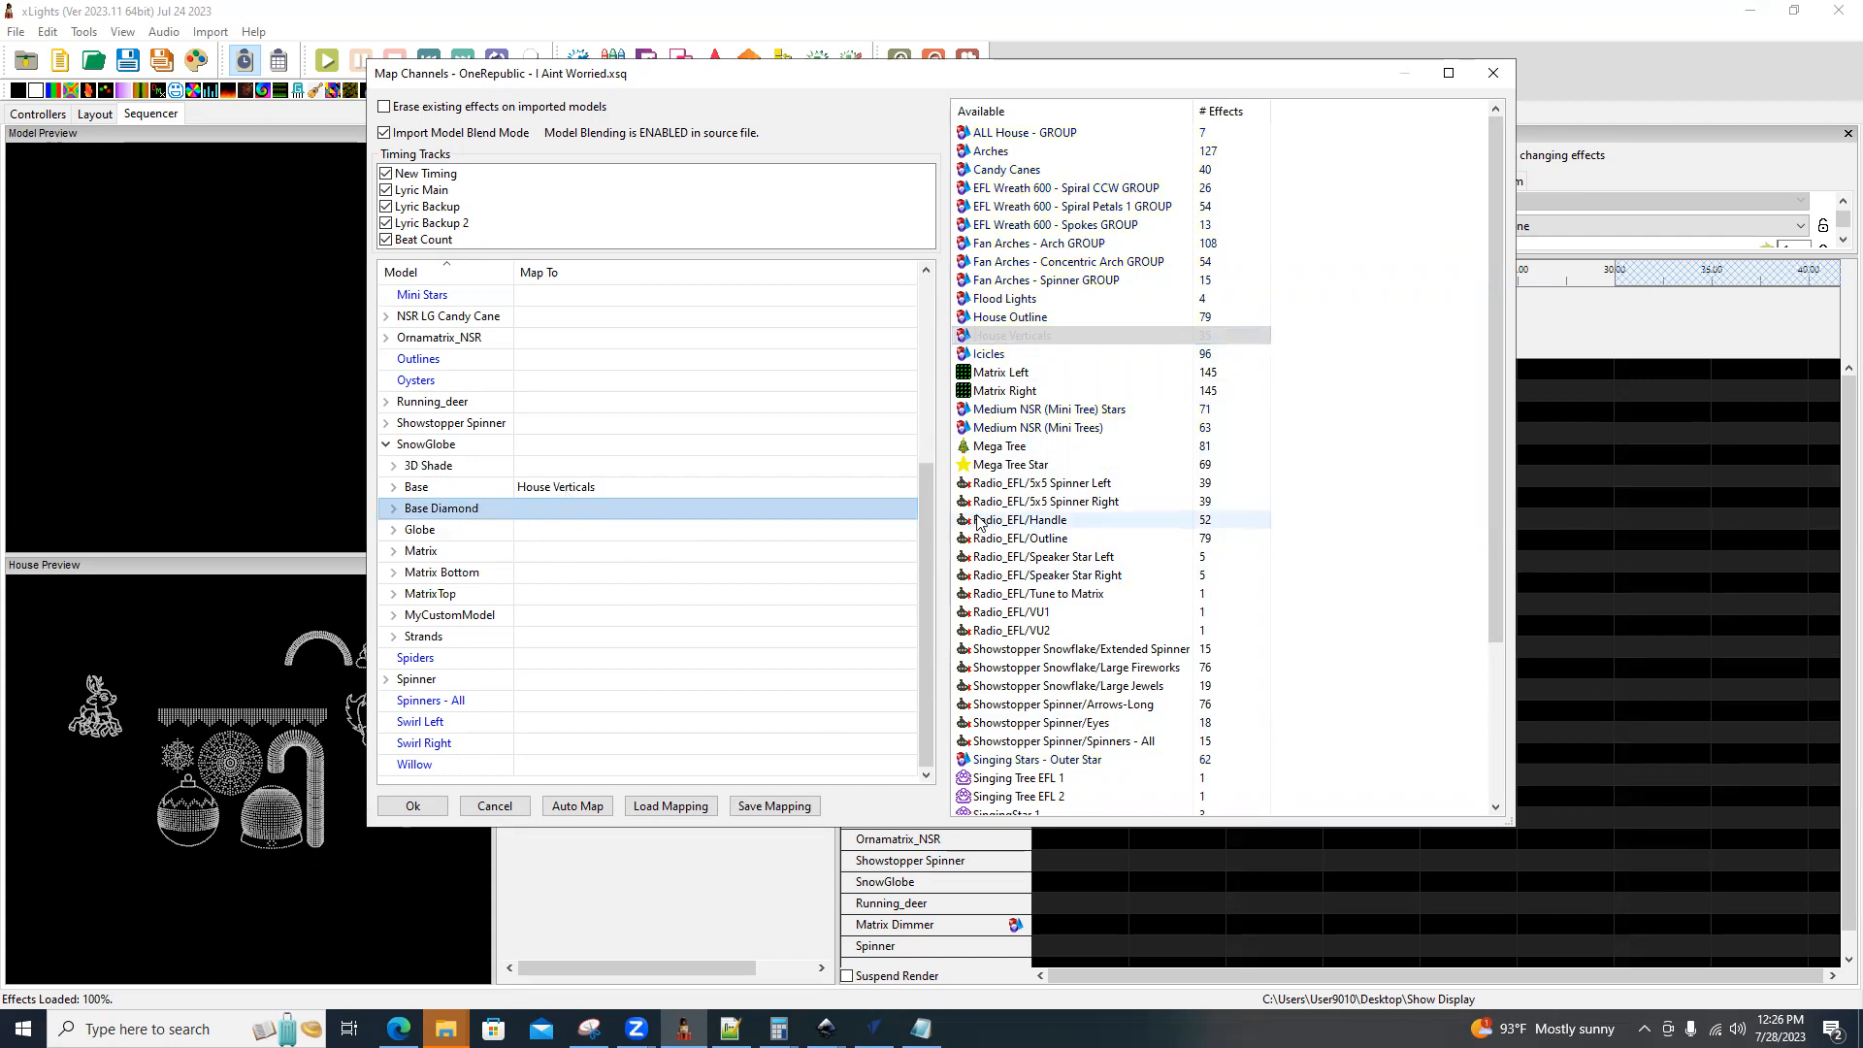
left_click_drag(1014, 469, 562, 511)
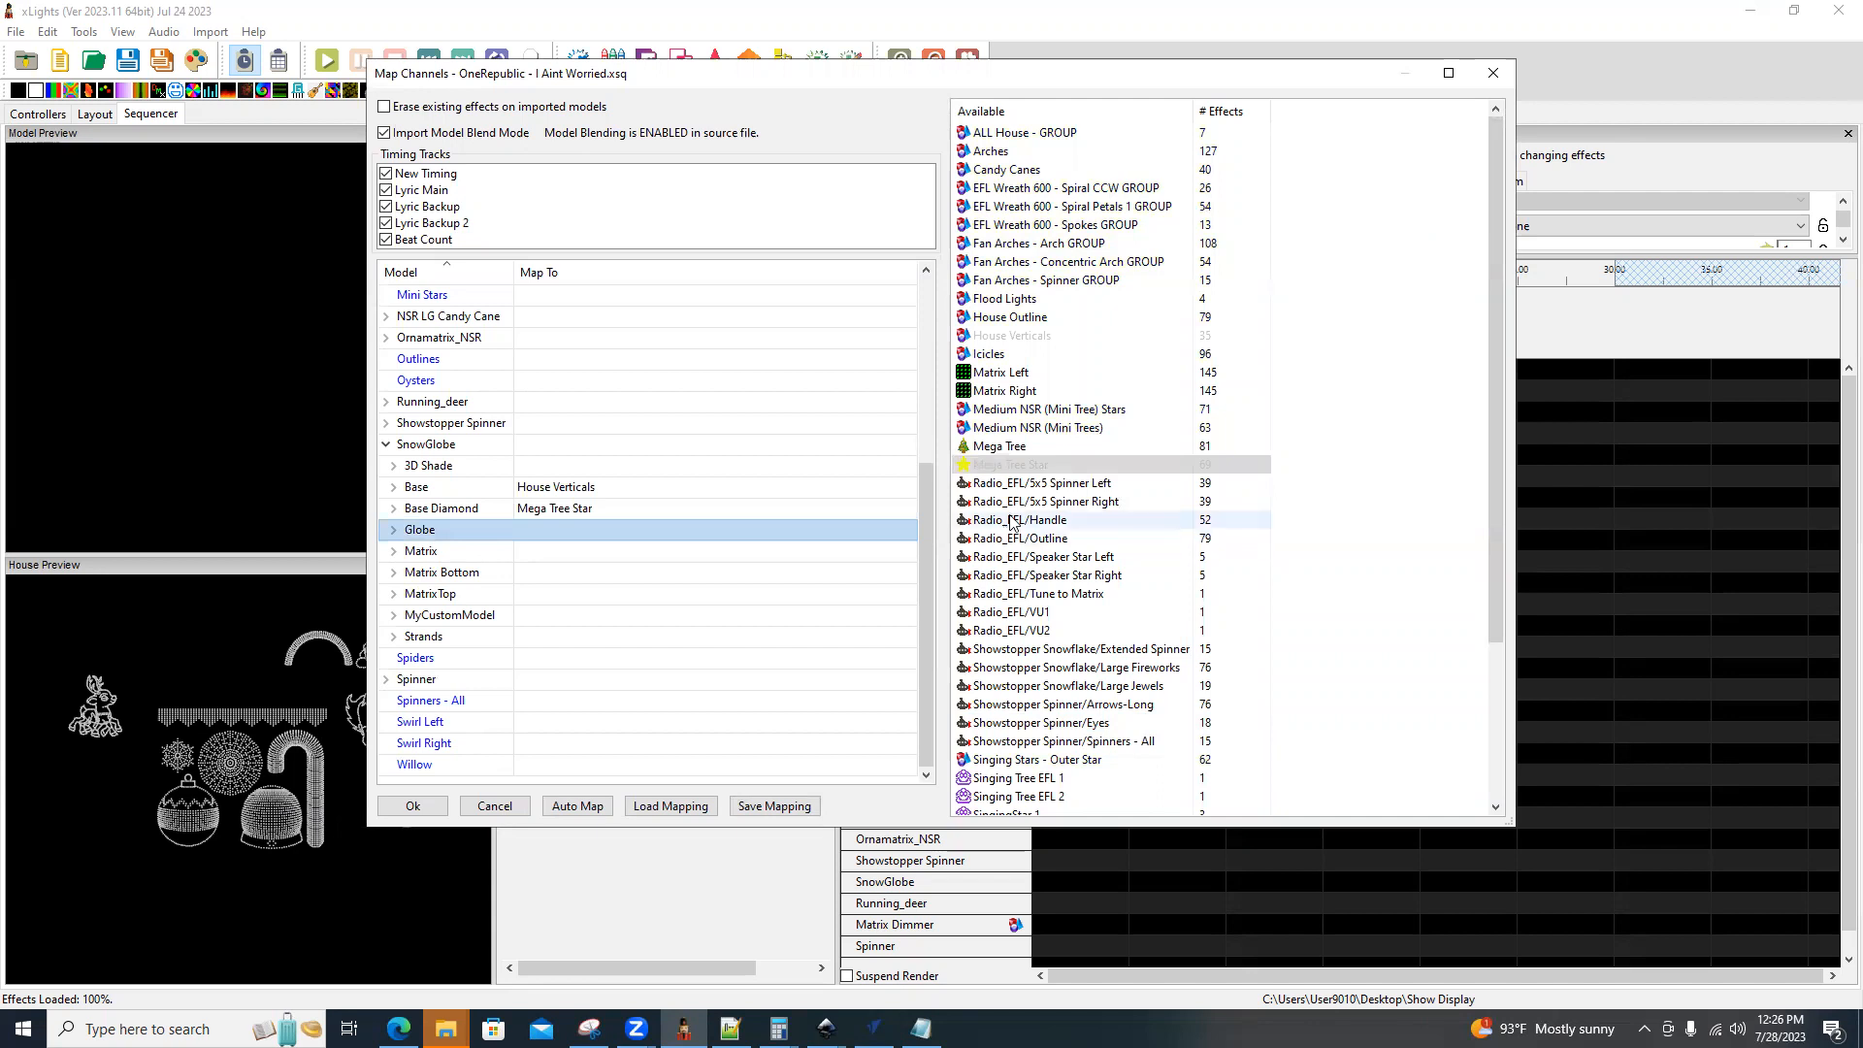
left_click_drag(988, 152, 546, 534)
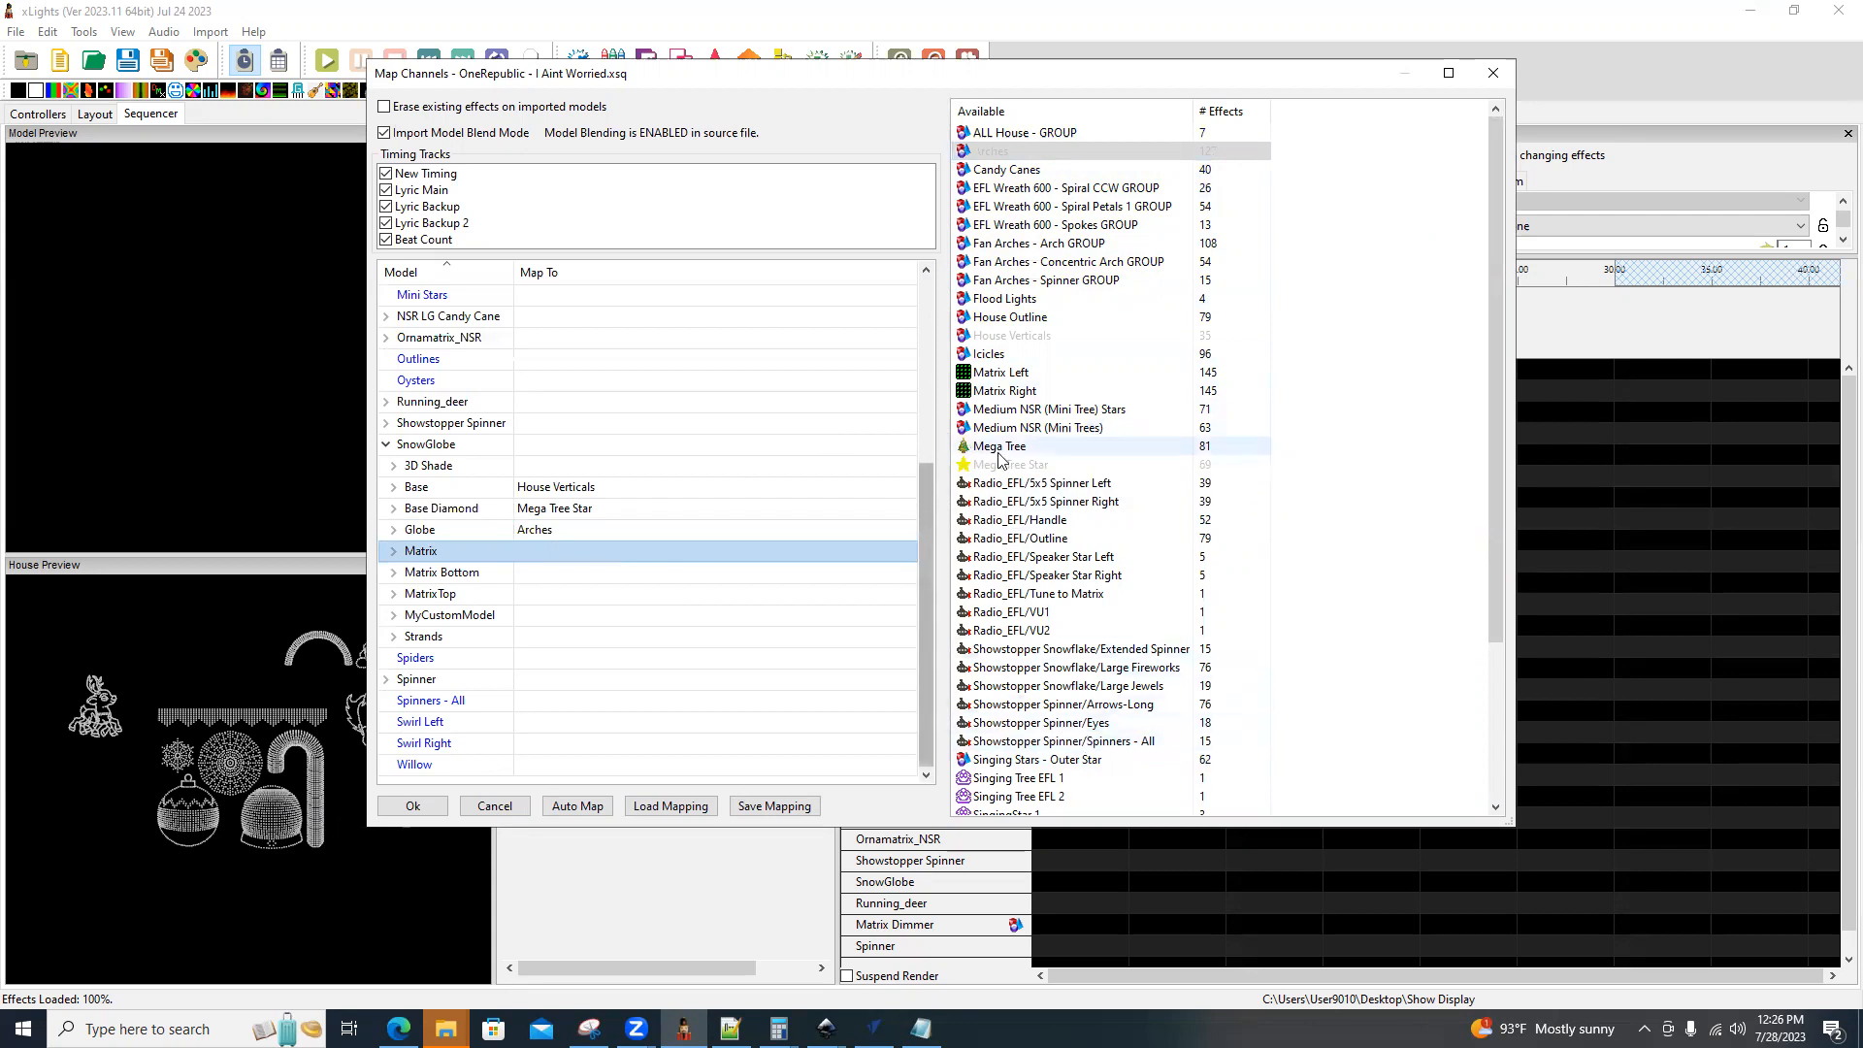
left_click_drag(999, 445, 540, 561)
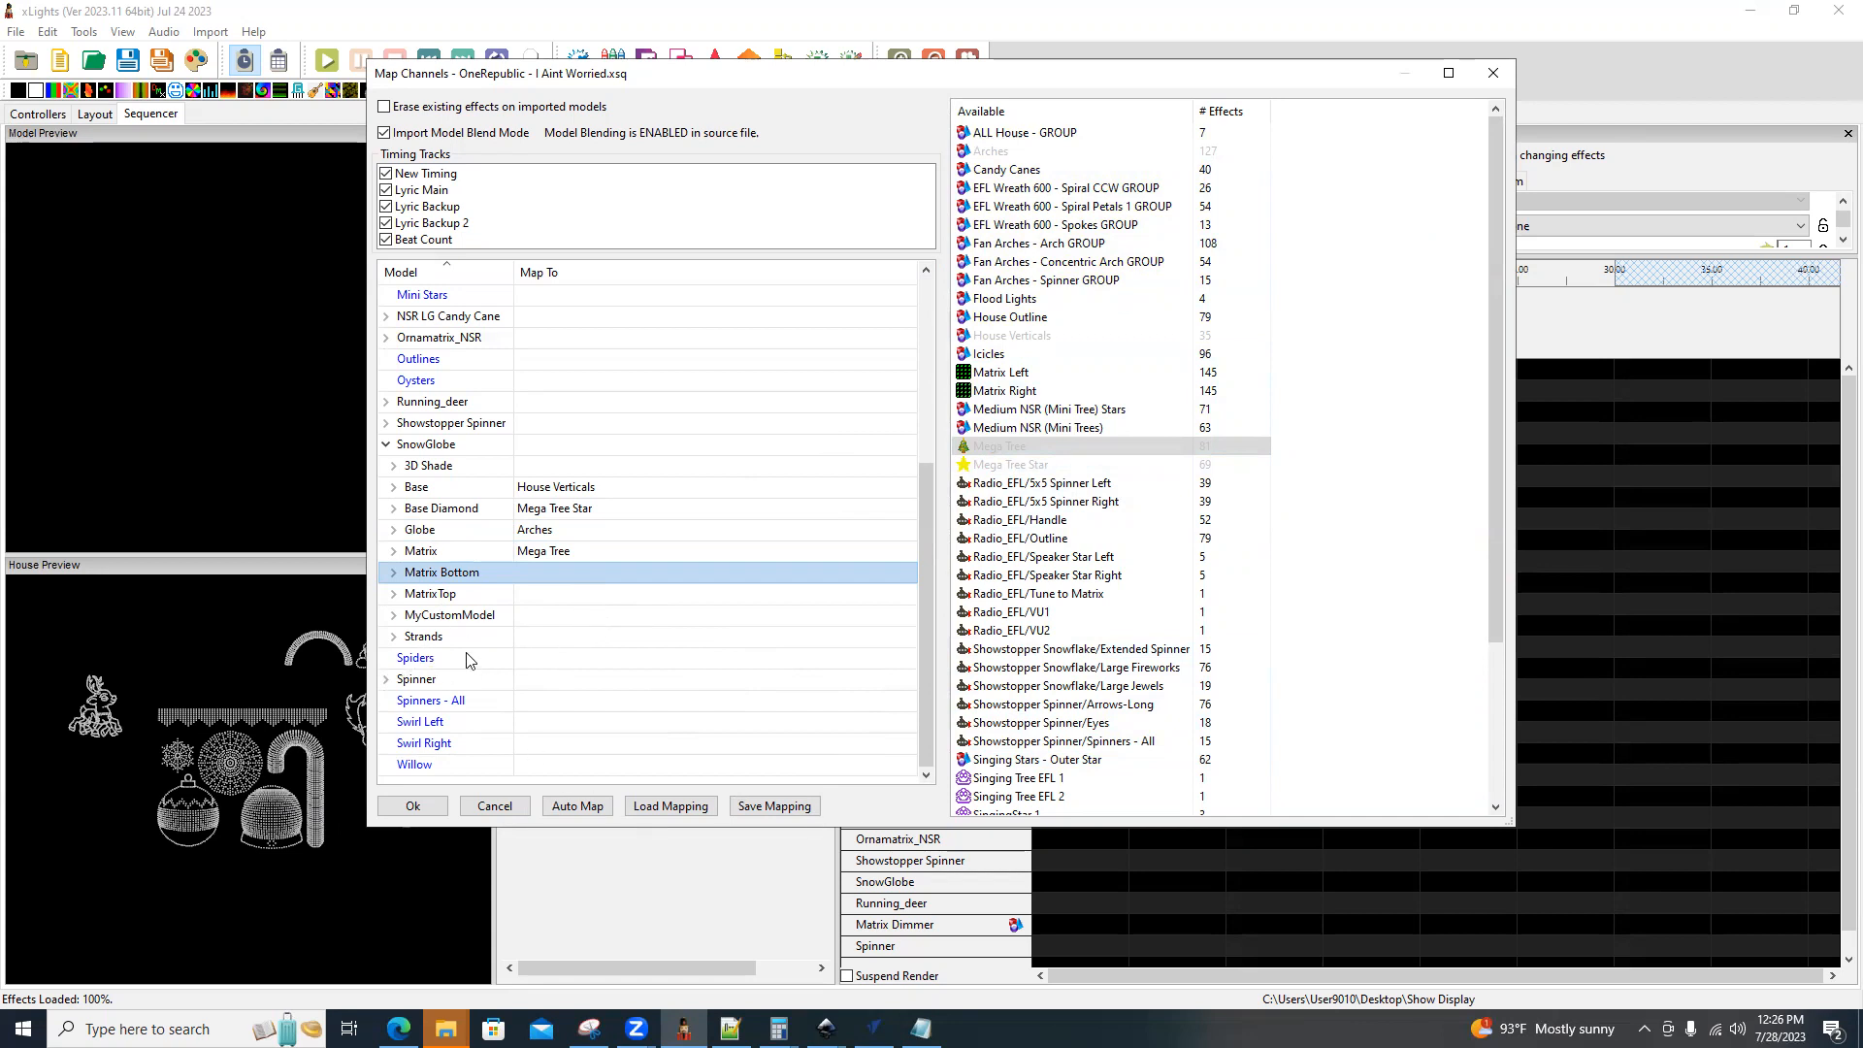
left_click(424, 807)
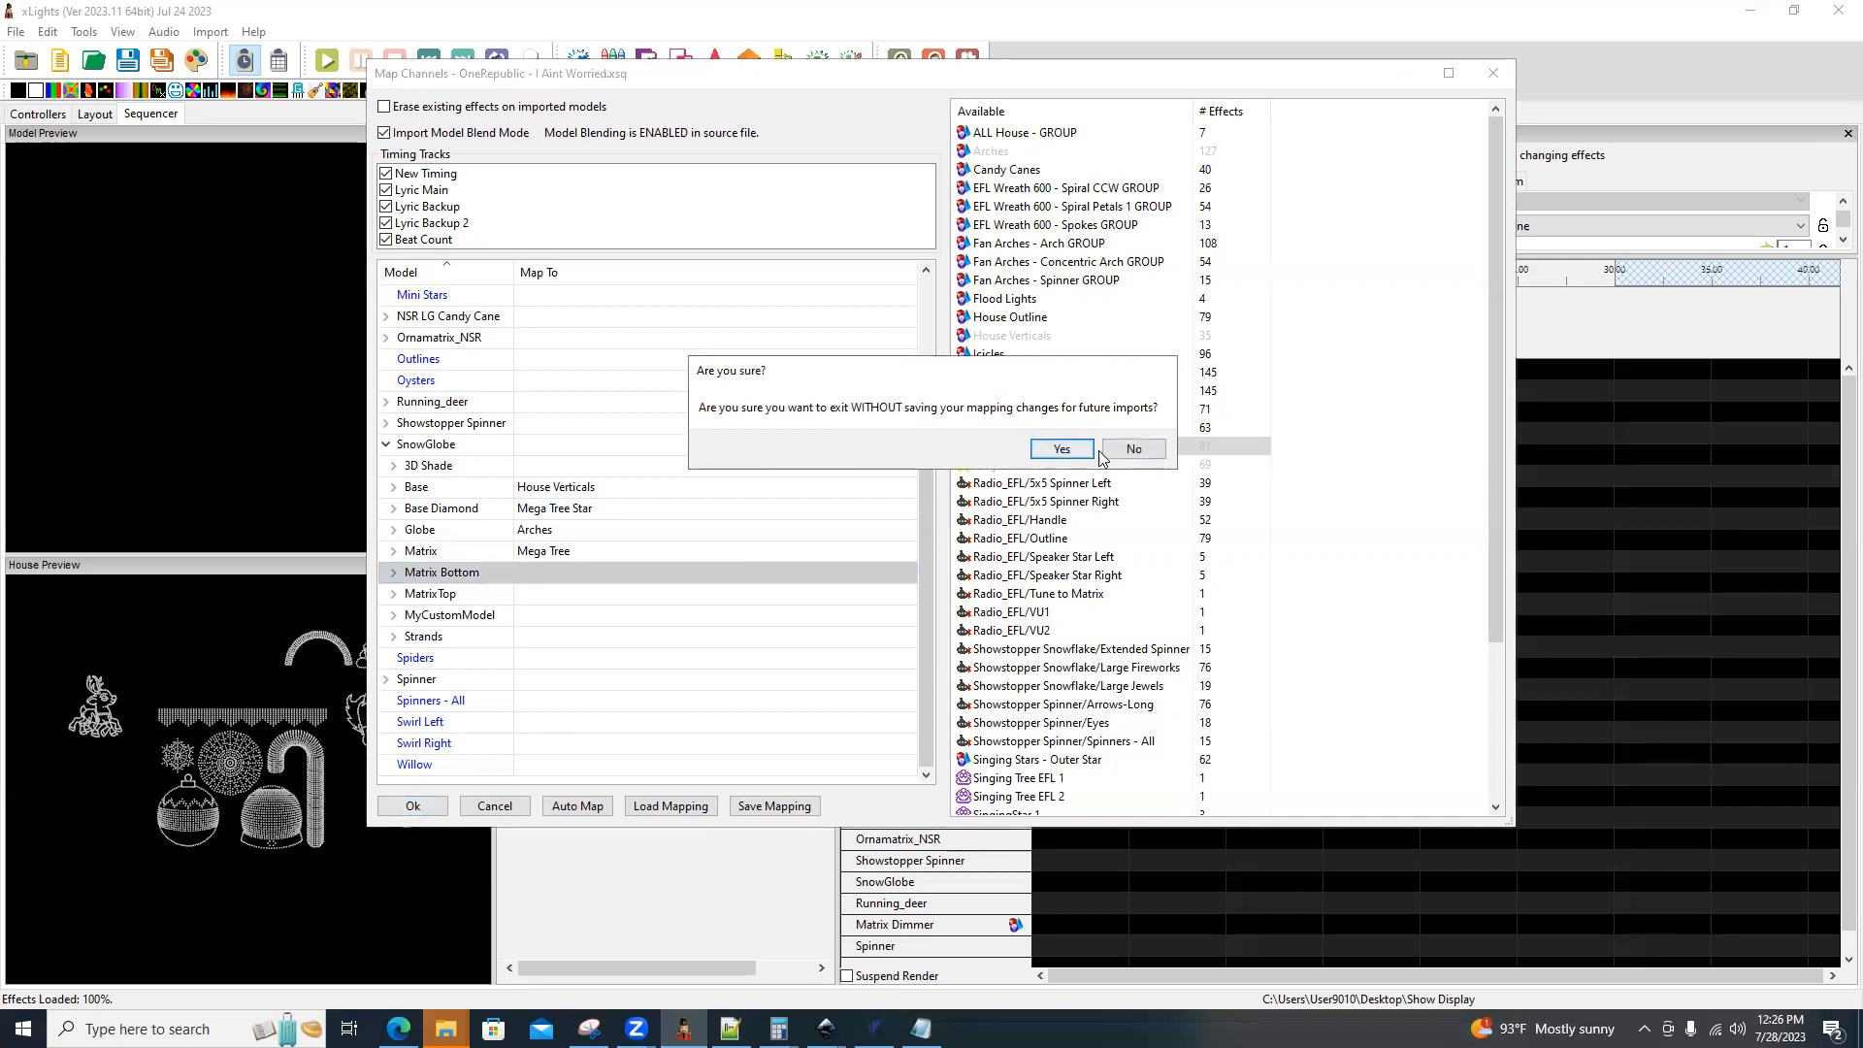
left_click(1062, 448)
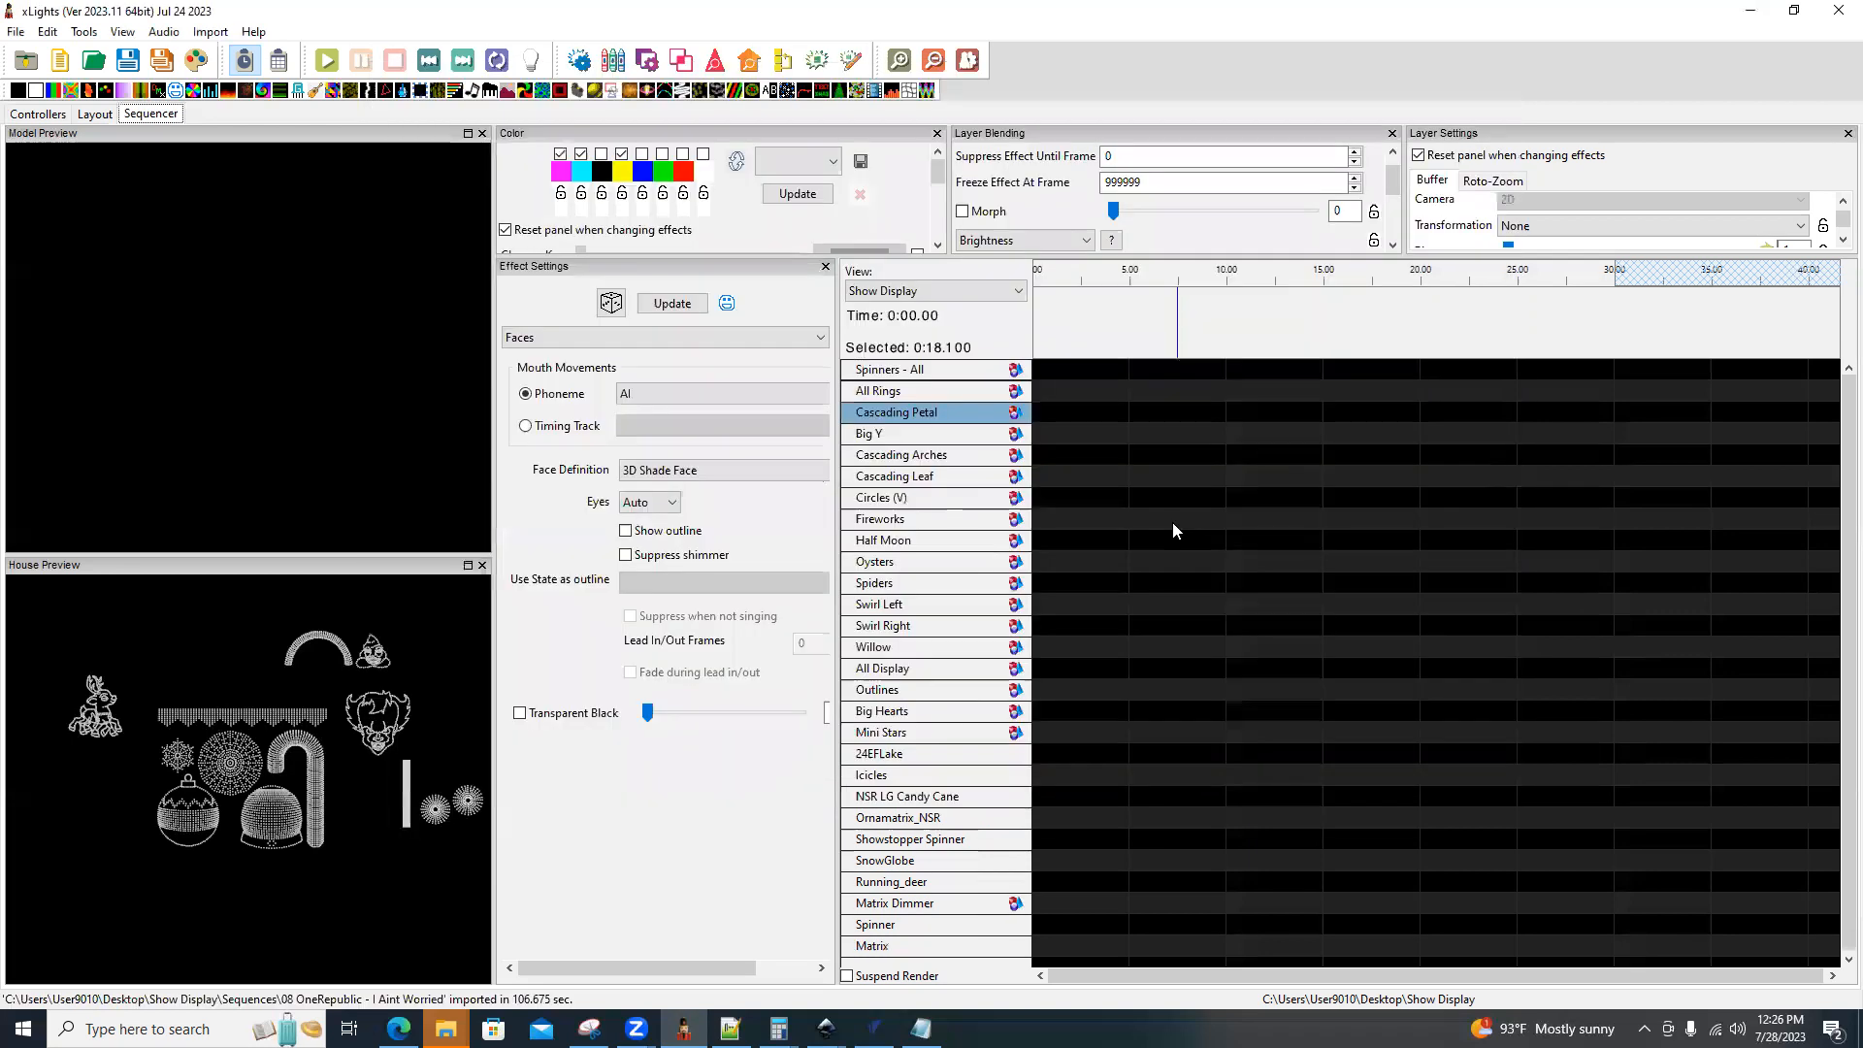
Expand SnowGlobe's submodels in the sequence and delete all their effects after the 30-second mark.
left_click(913, 862)
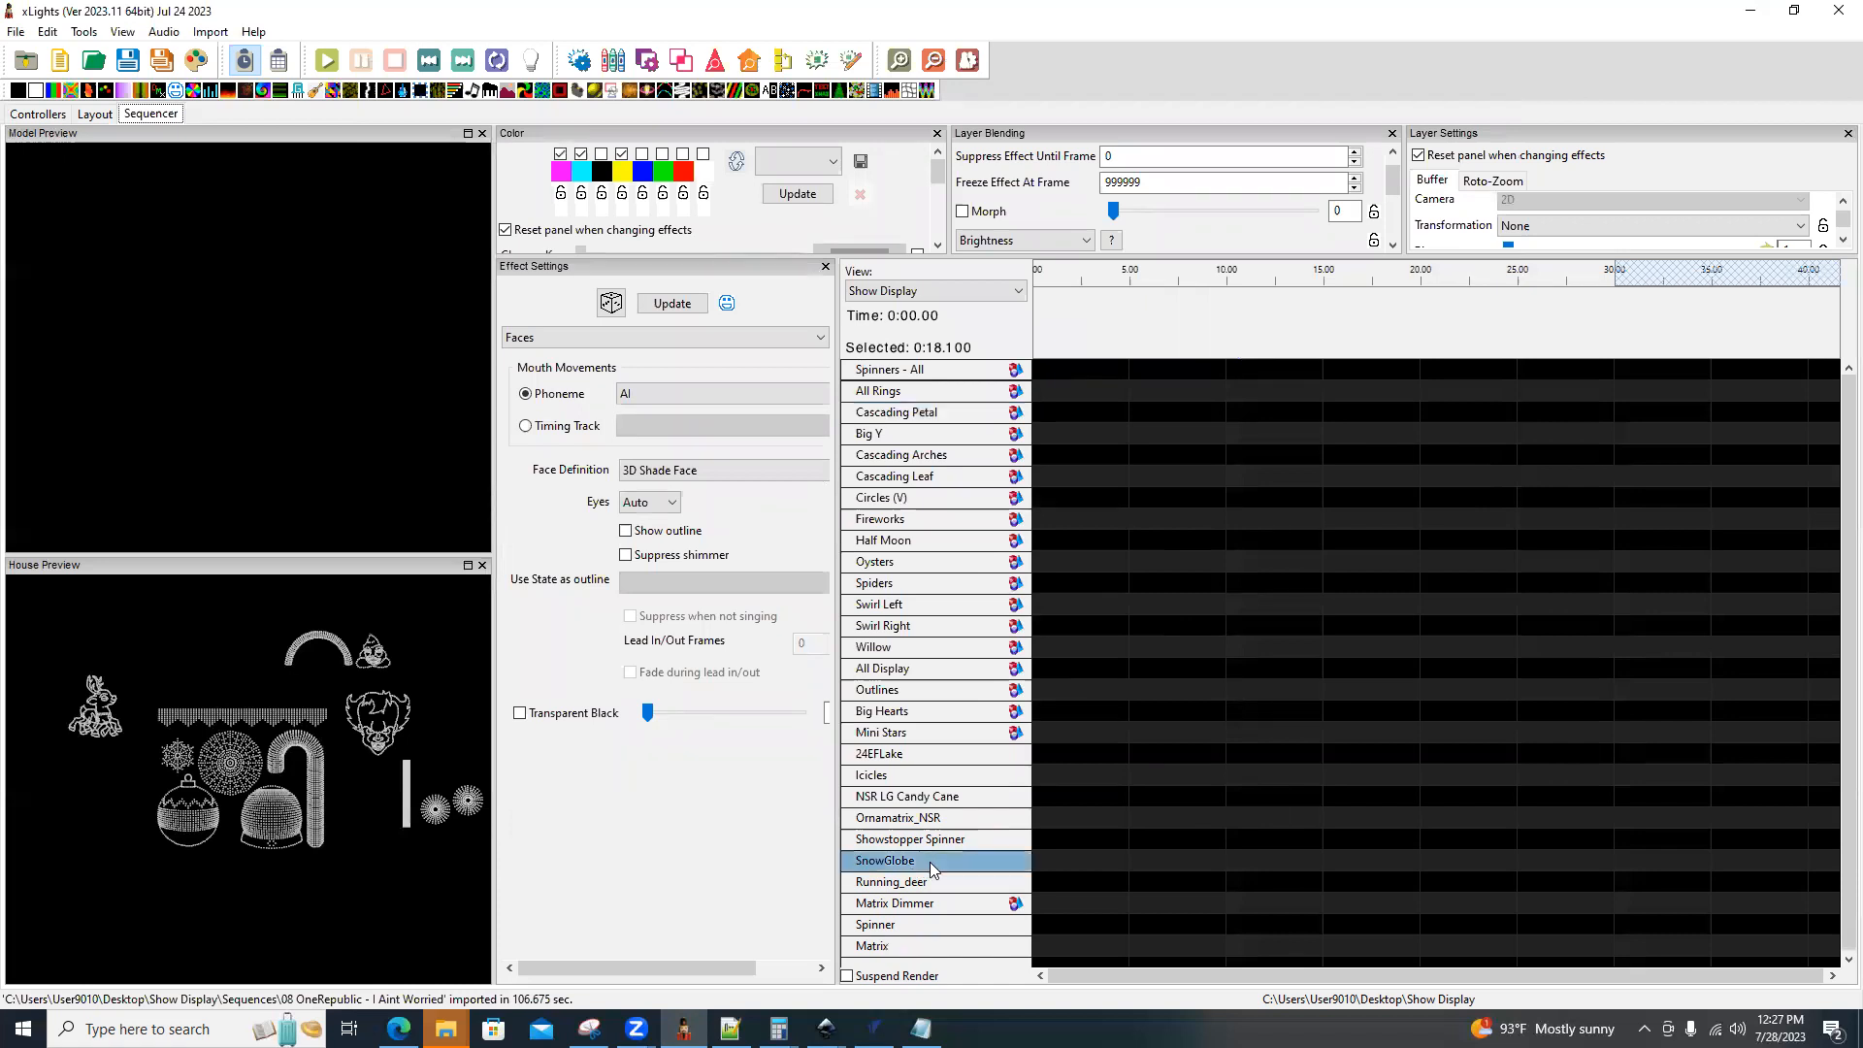
scroll(1139, 831, "down", 2)
scroll(1142, 834, "down", 1)
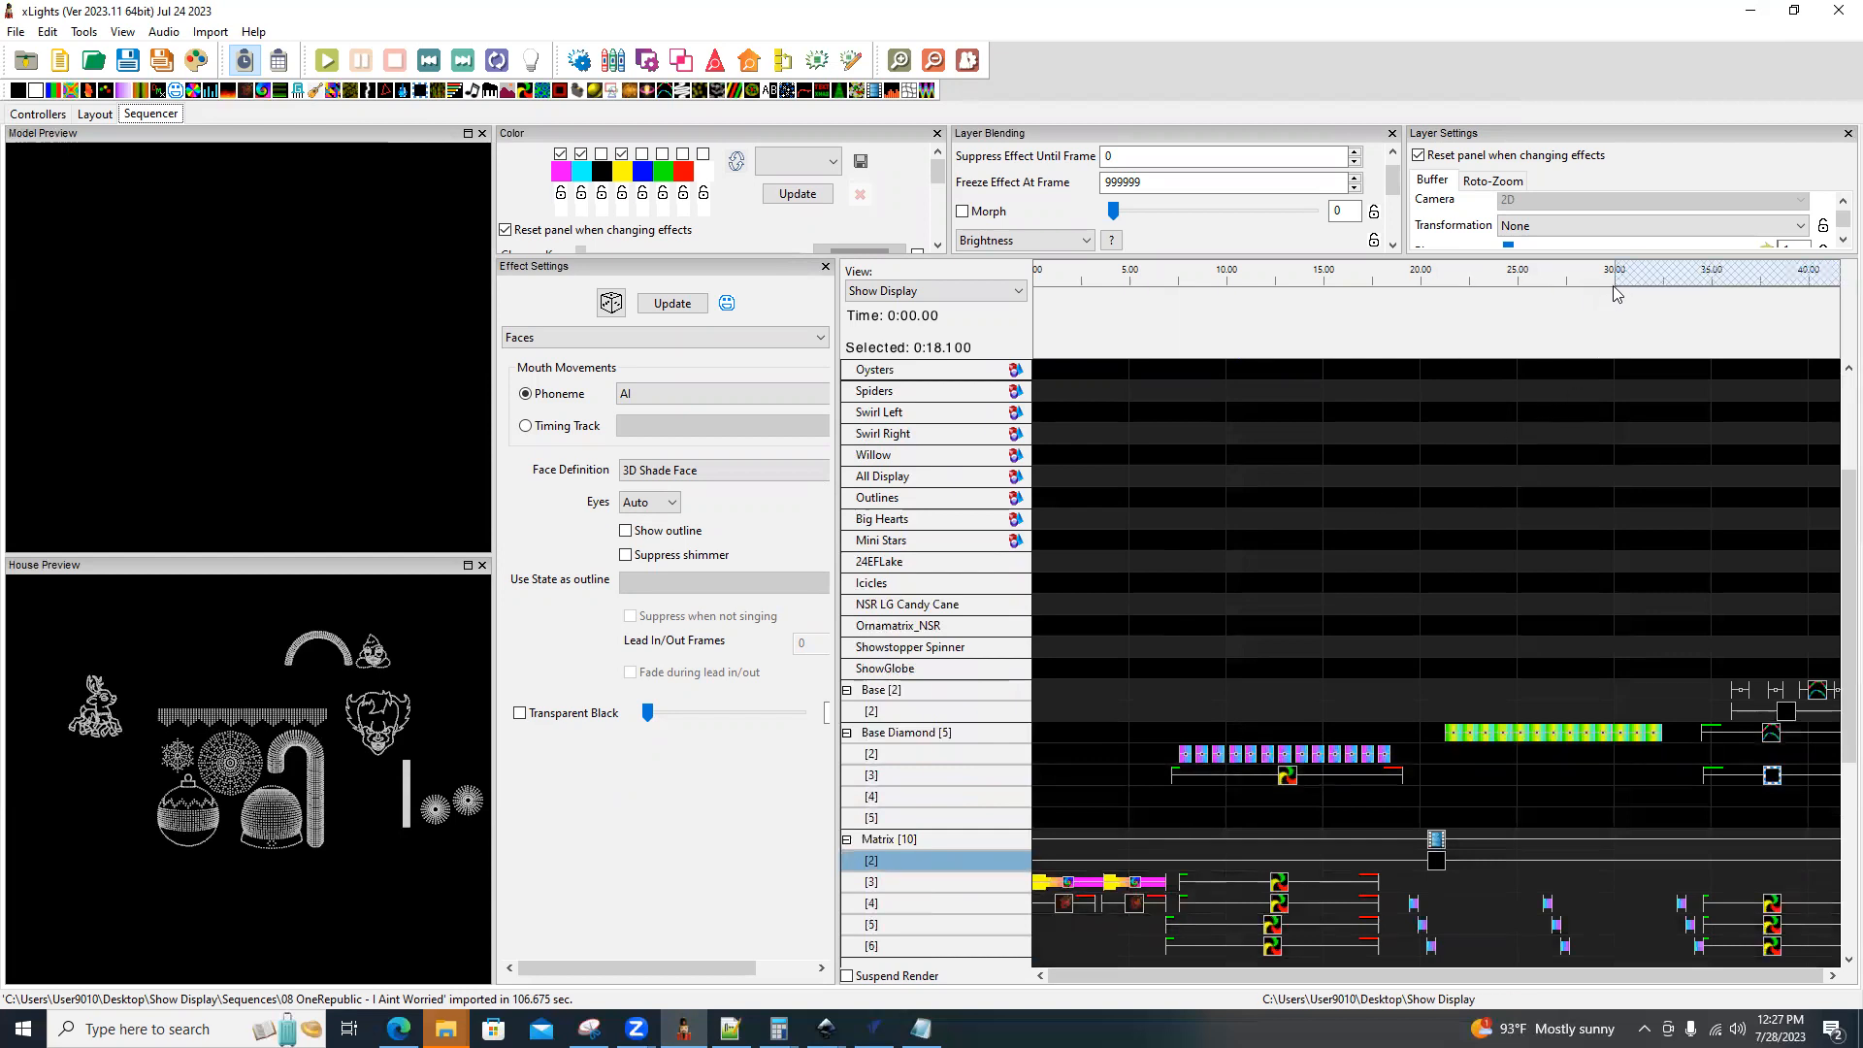
scroll(1636, 594, "down", 4)
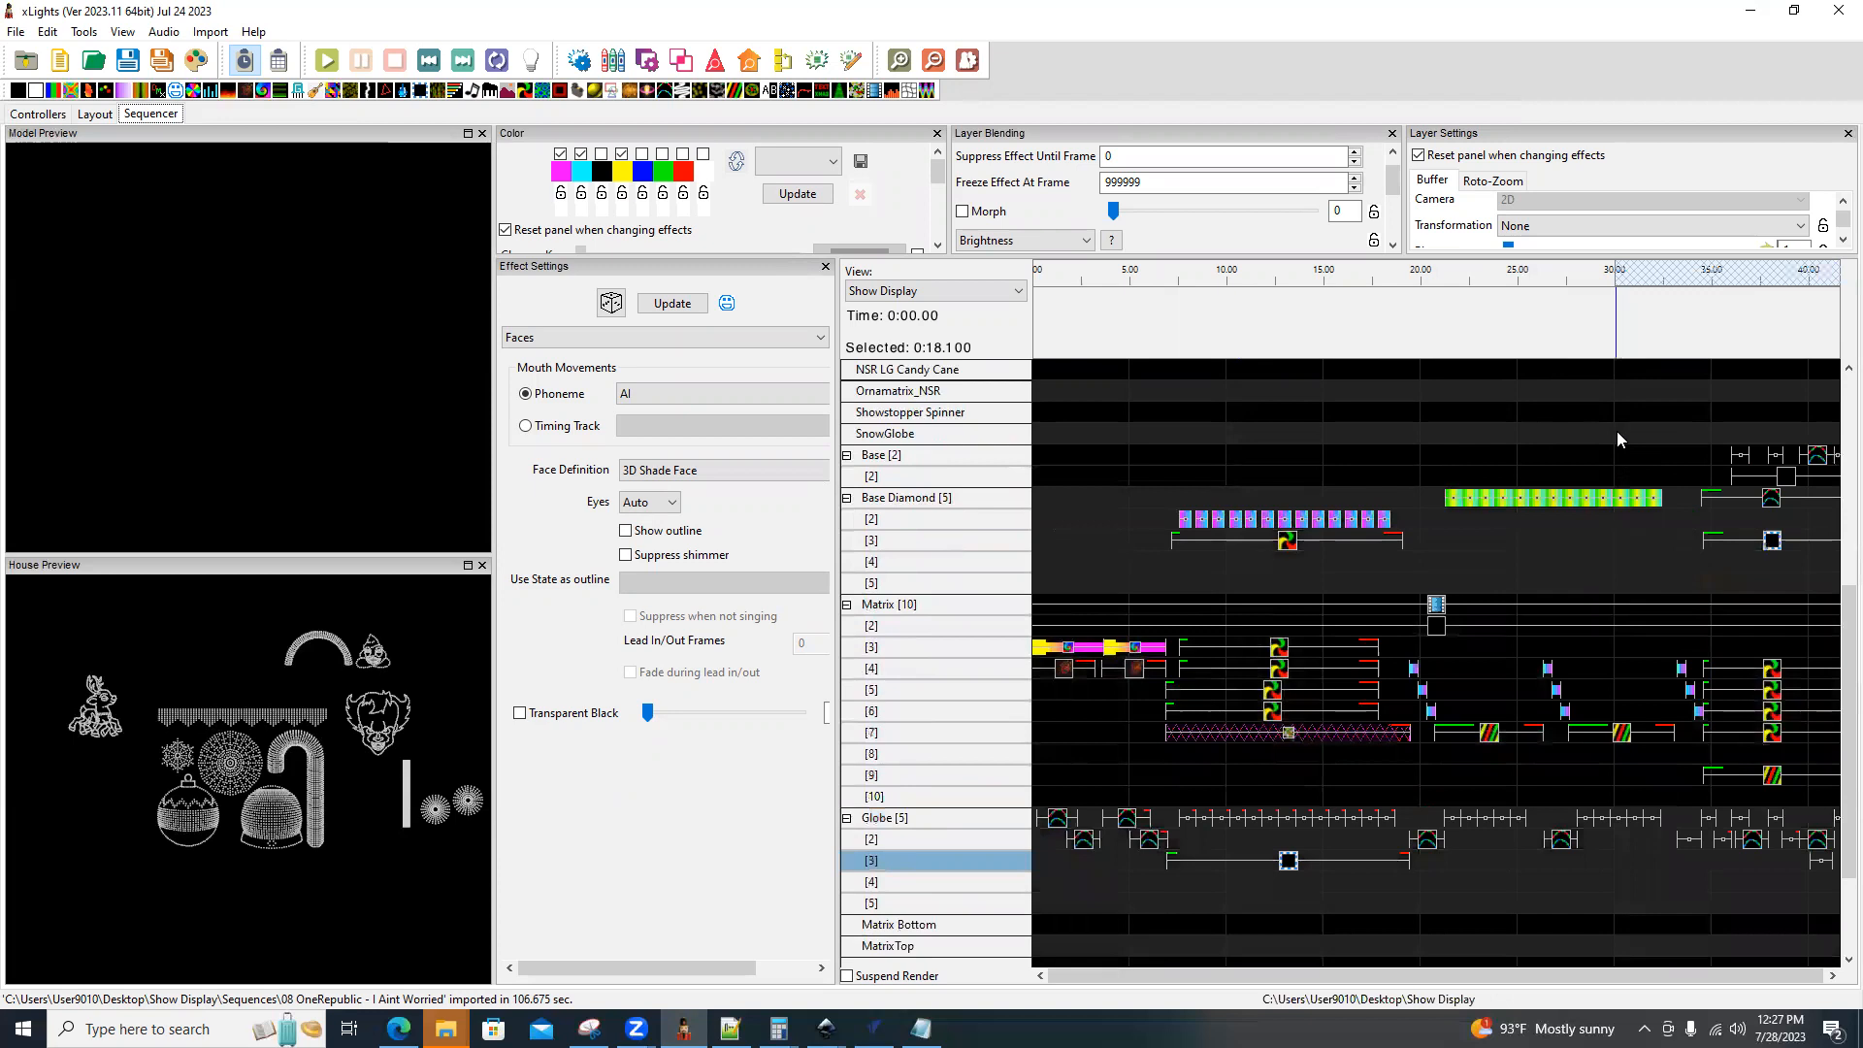
left_click_drag(1616, 435, 1833, 956)
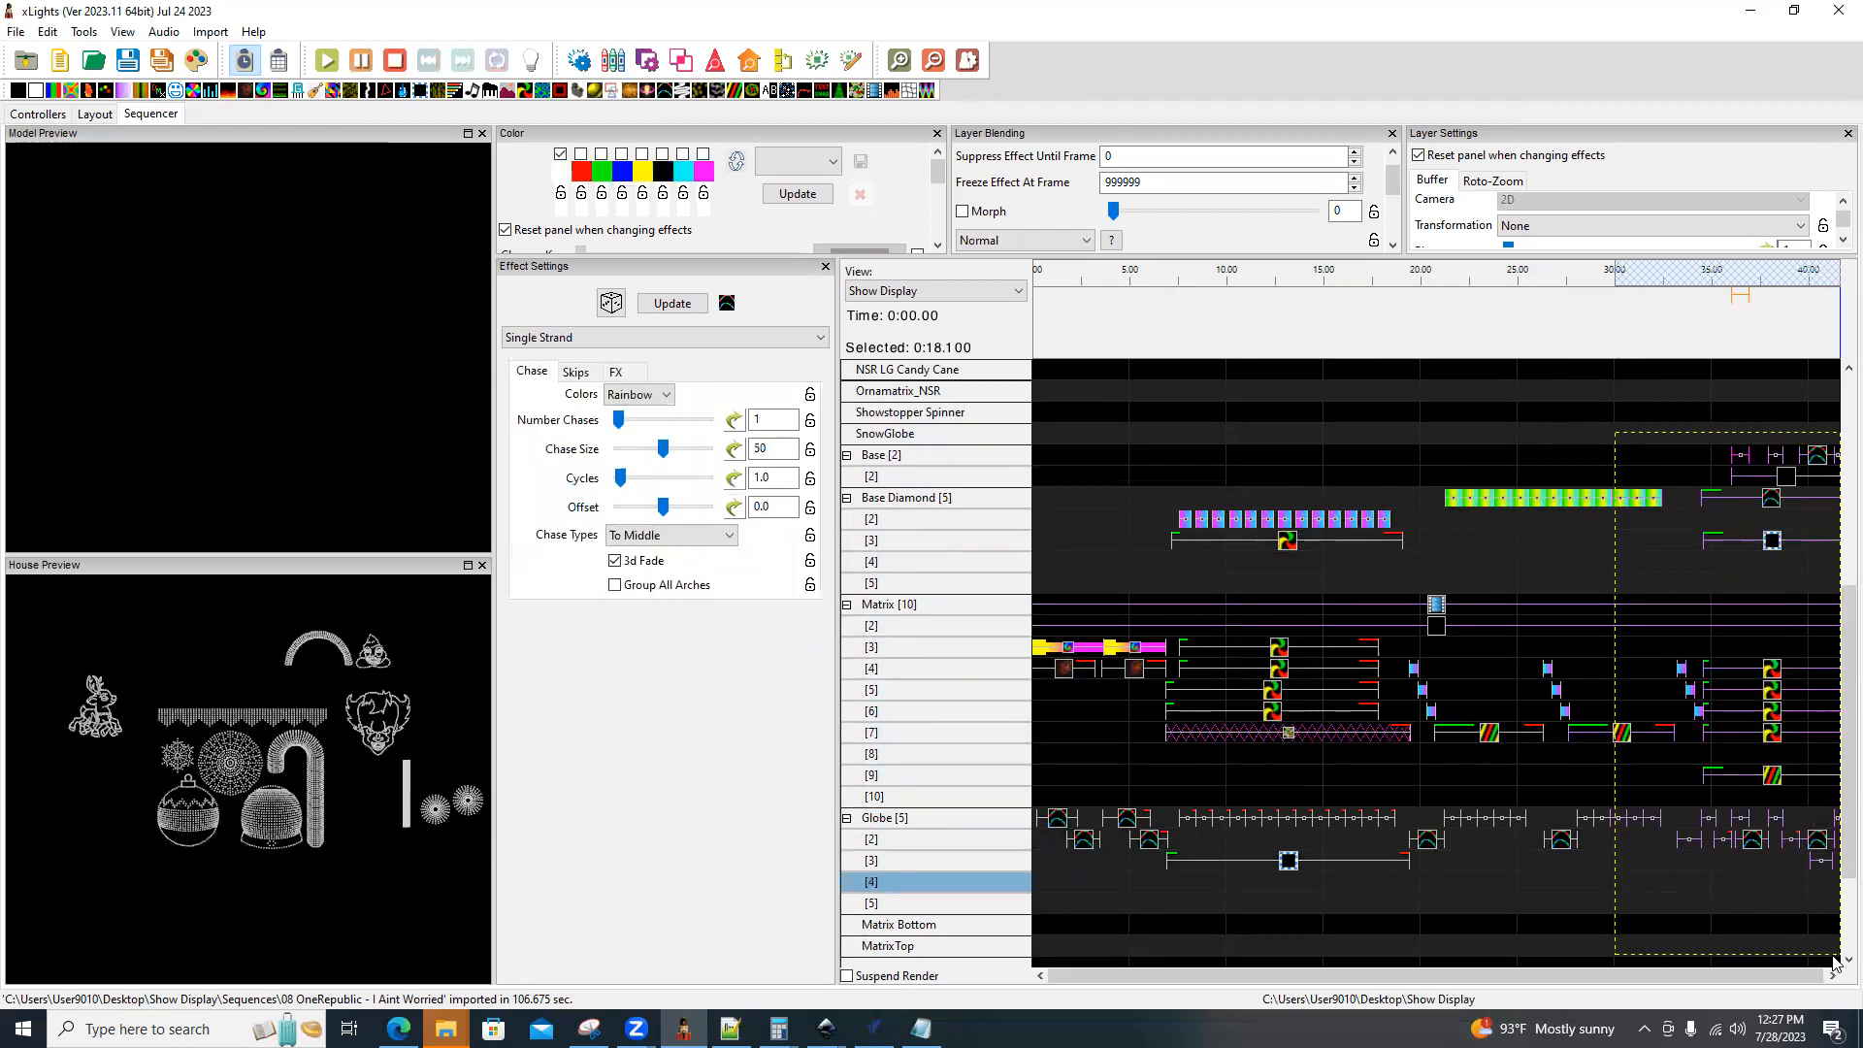
key("Delete")
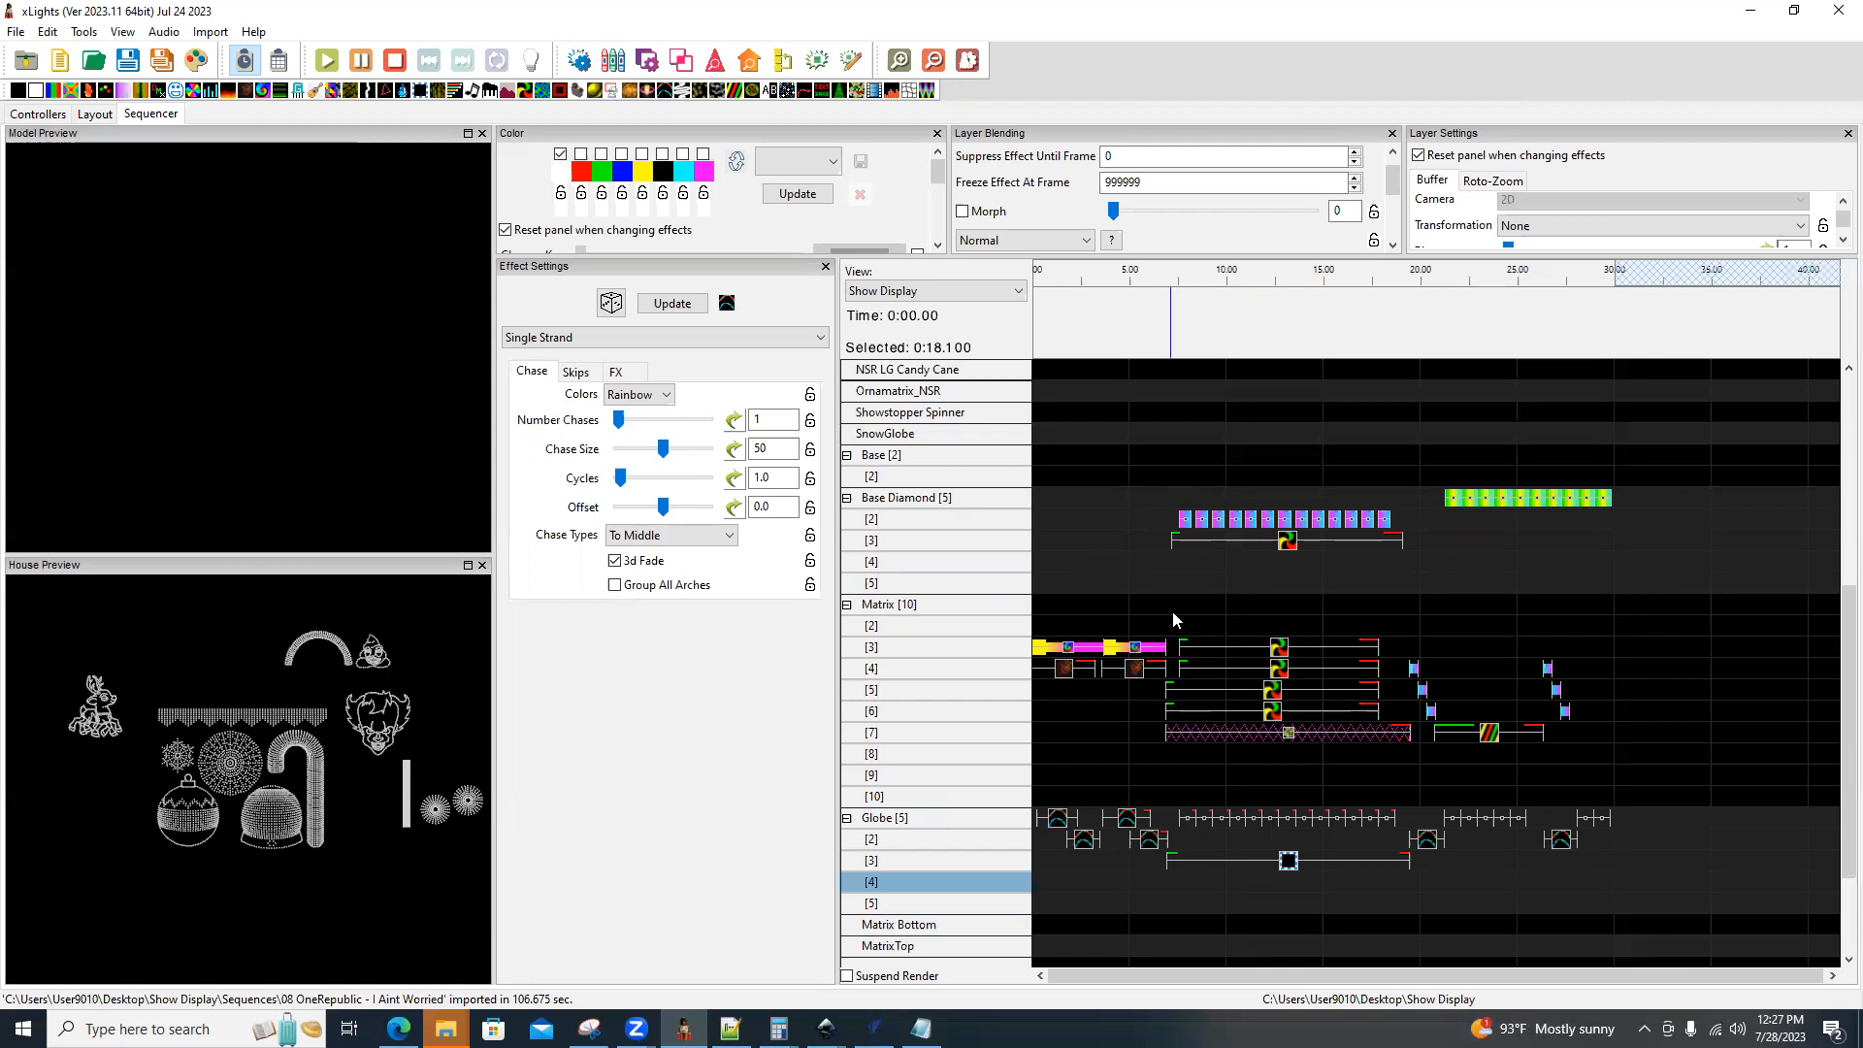
Add a State effect on the SnowGlobe row across the first 30 seconds, with the state definition set to Static.
scroll(1165, 660, "down", 2)
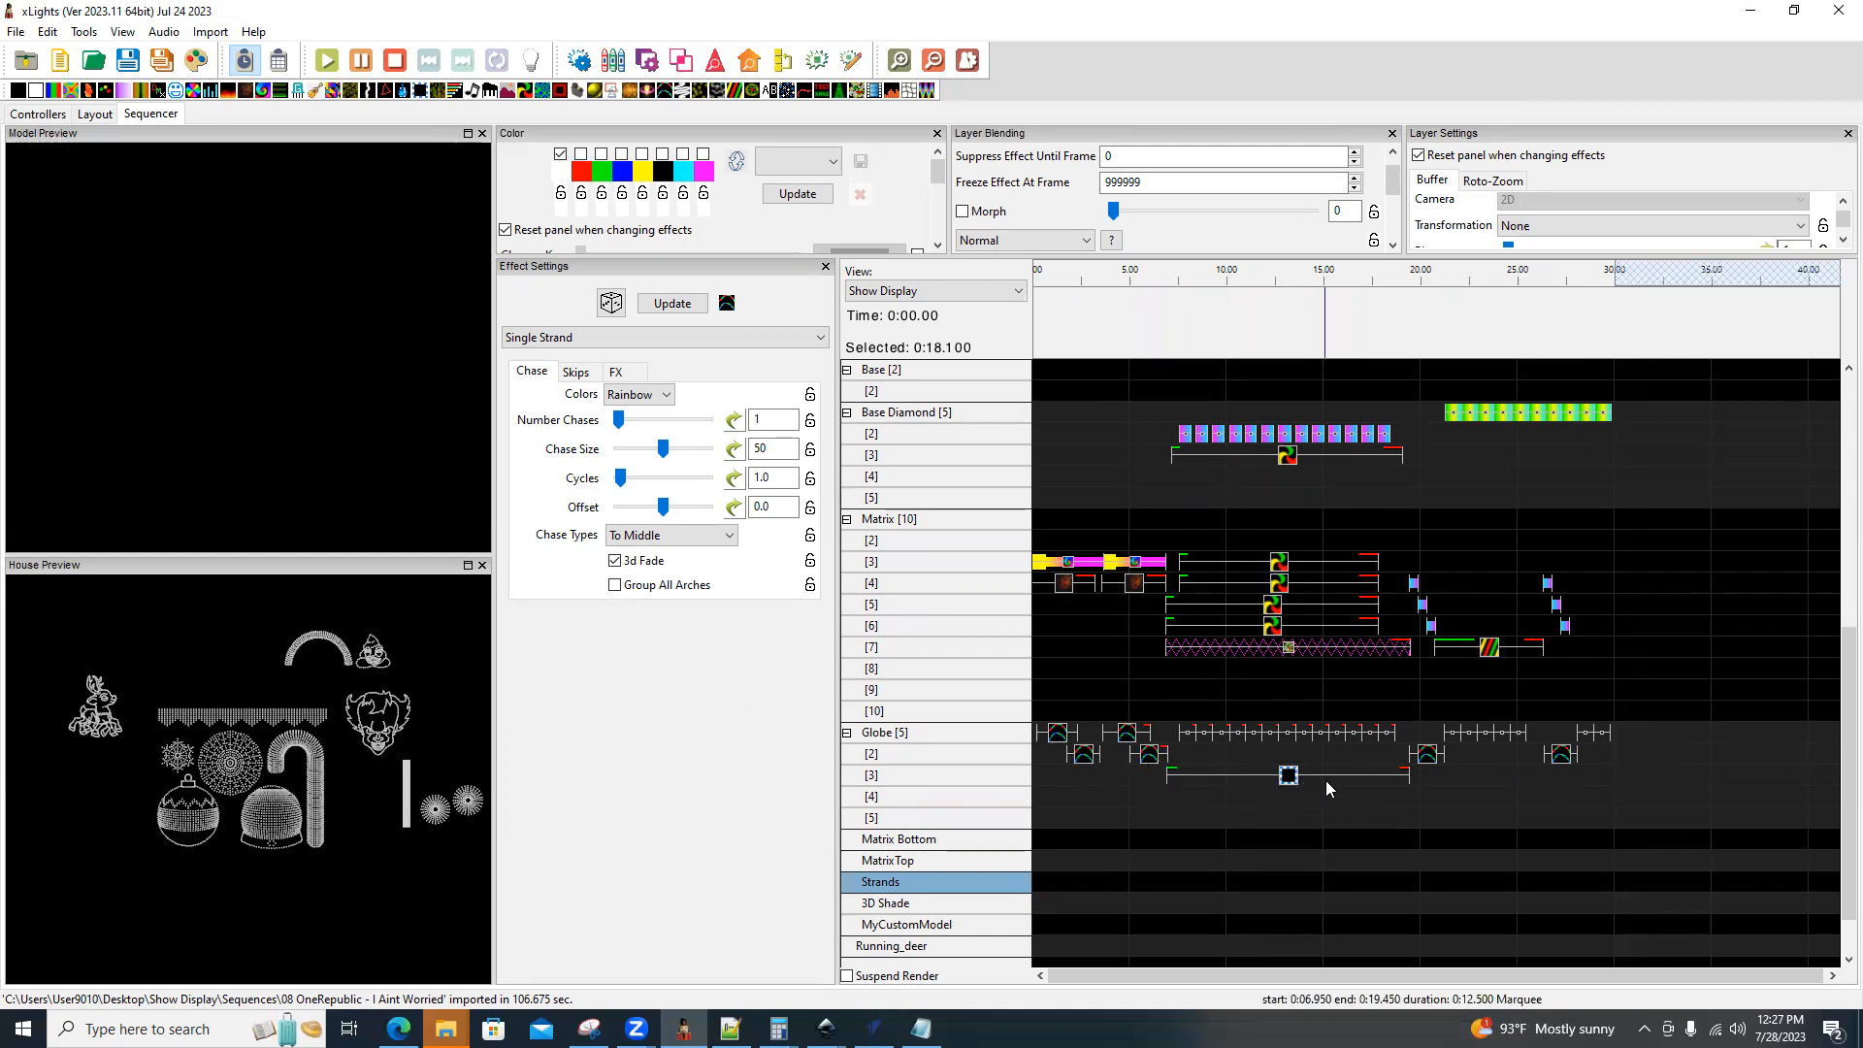
scroll(1218, 741, "up", 1)
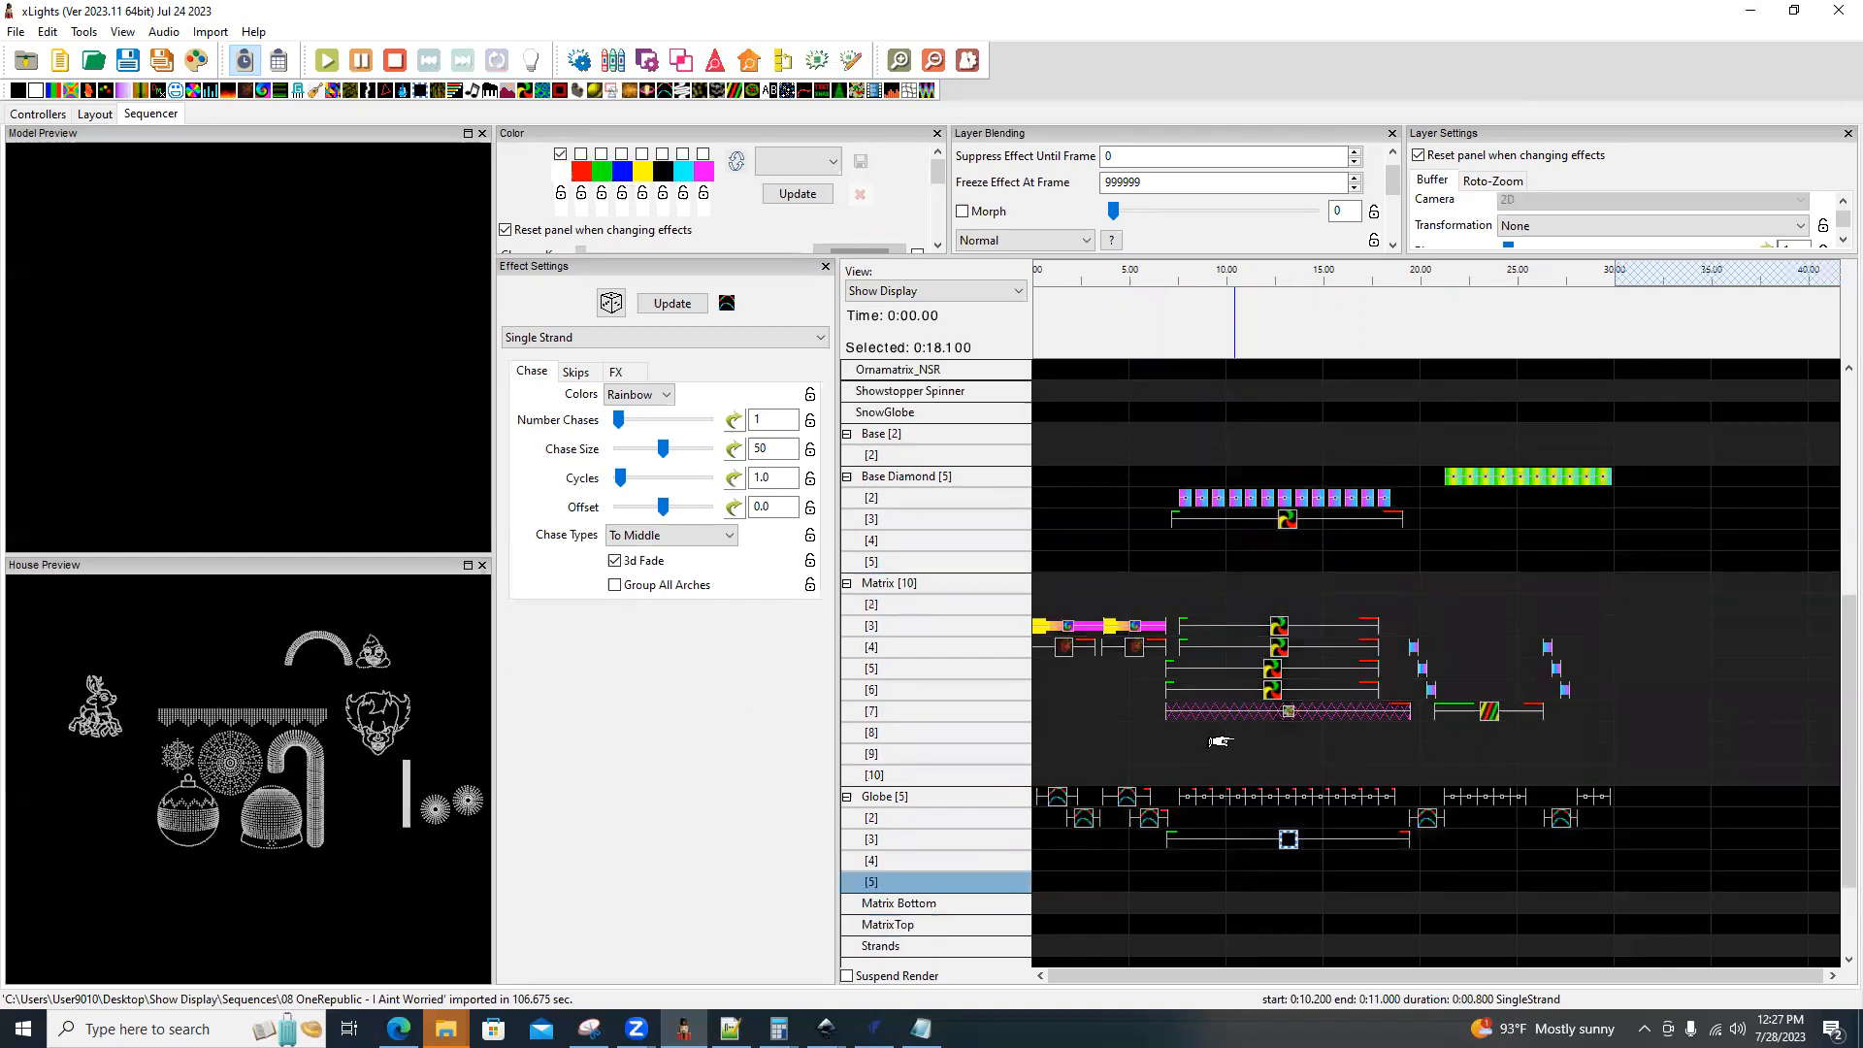
scroll(1218, 741, "up", 3)
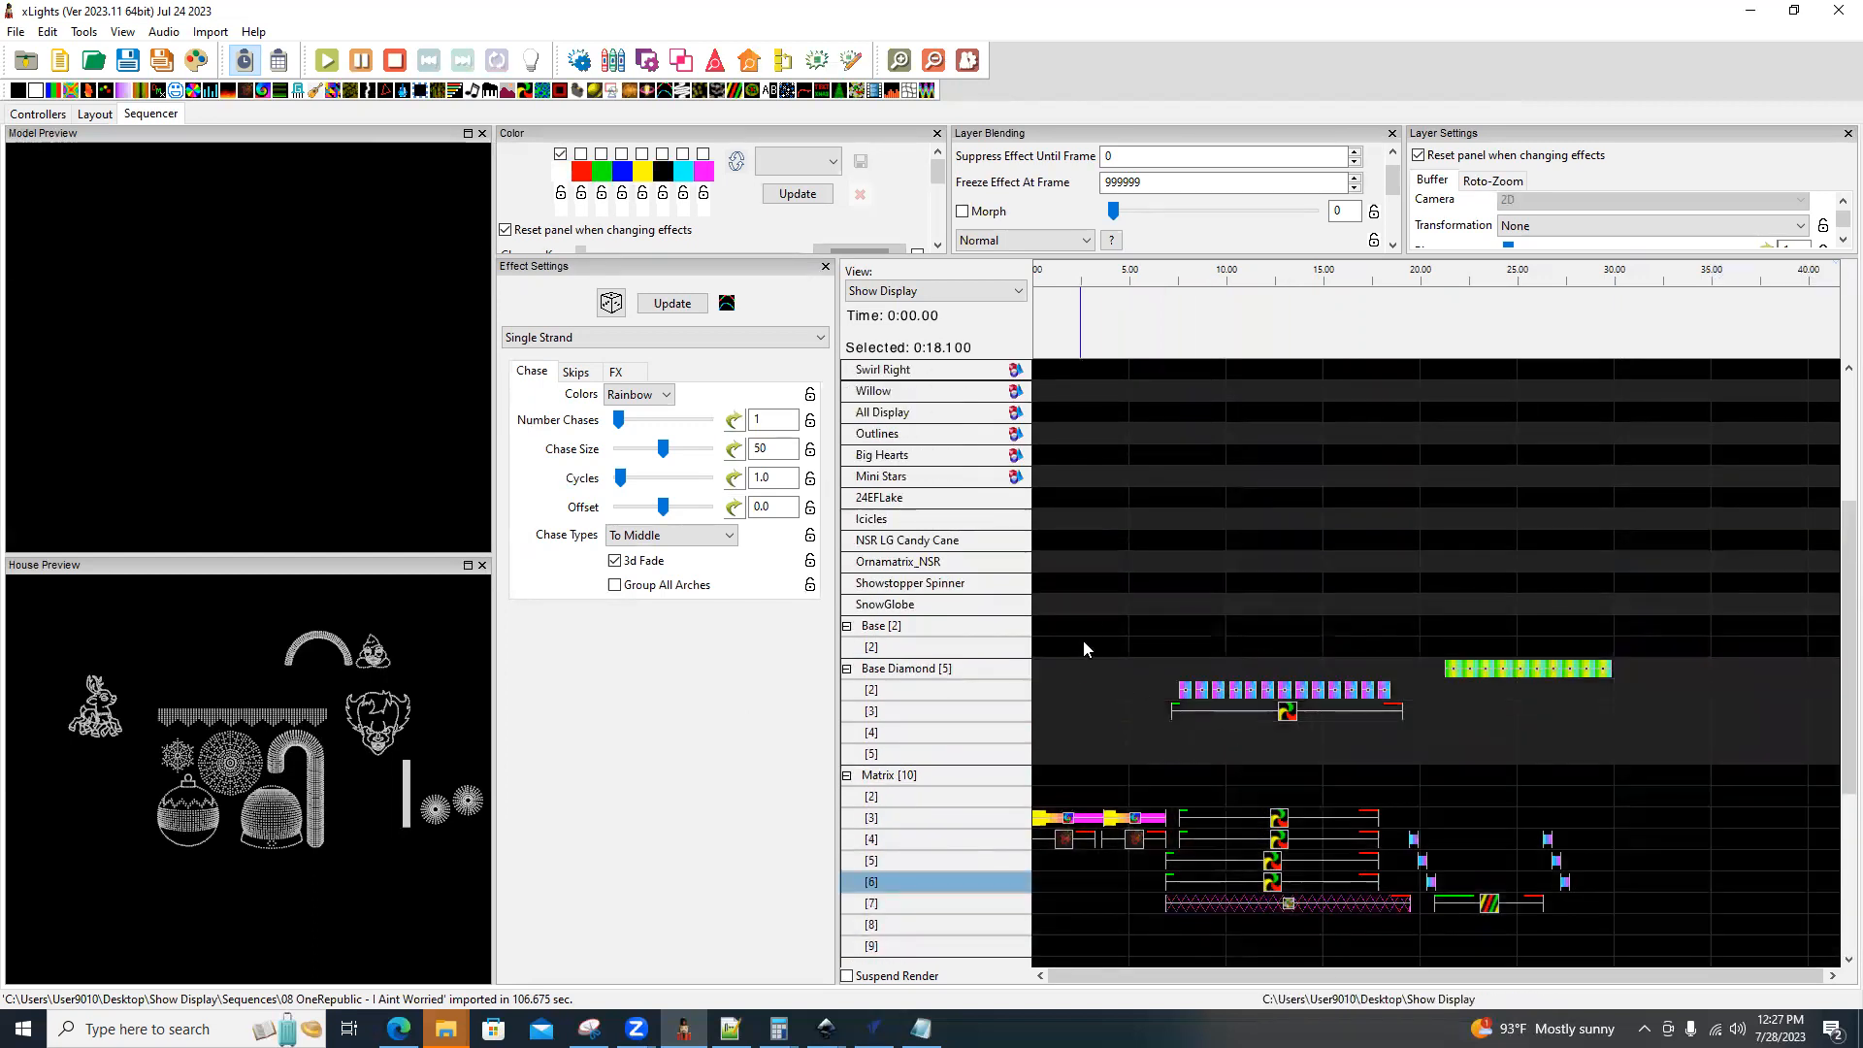
left_click_drag(770, 90, 1057, 606)
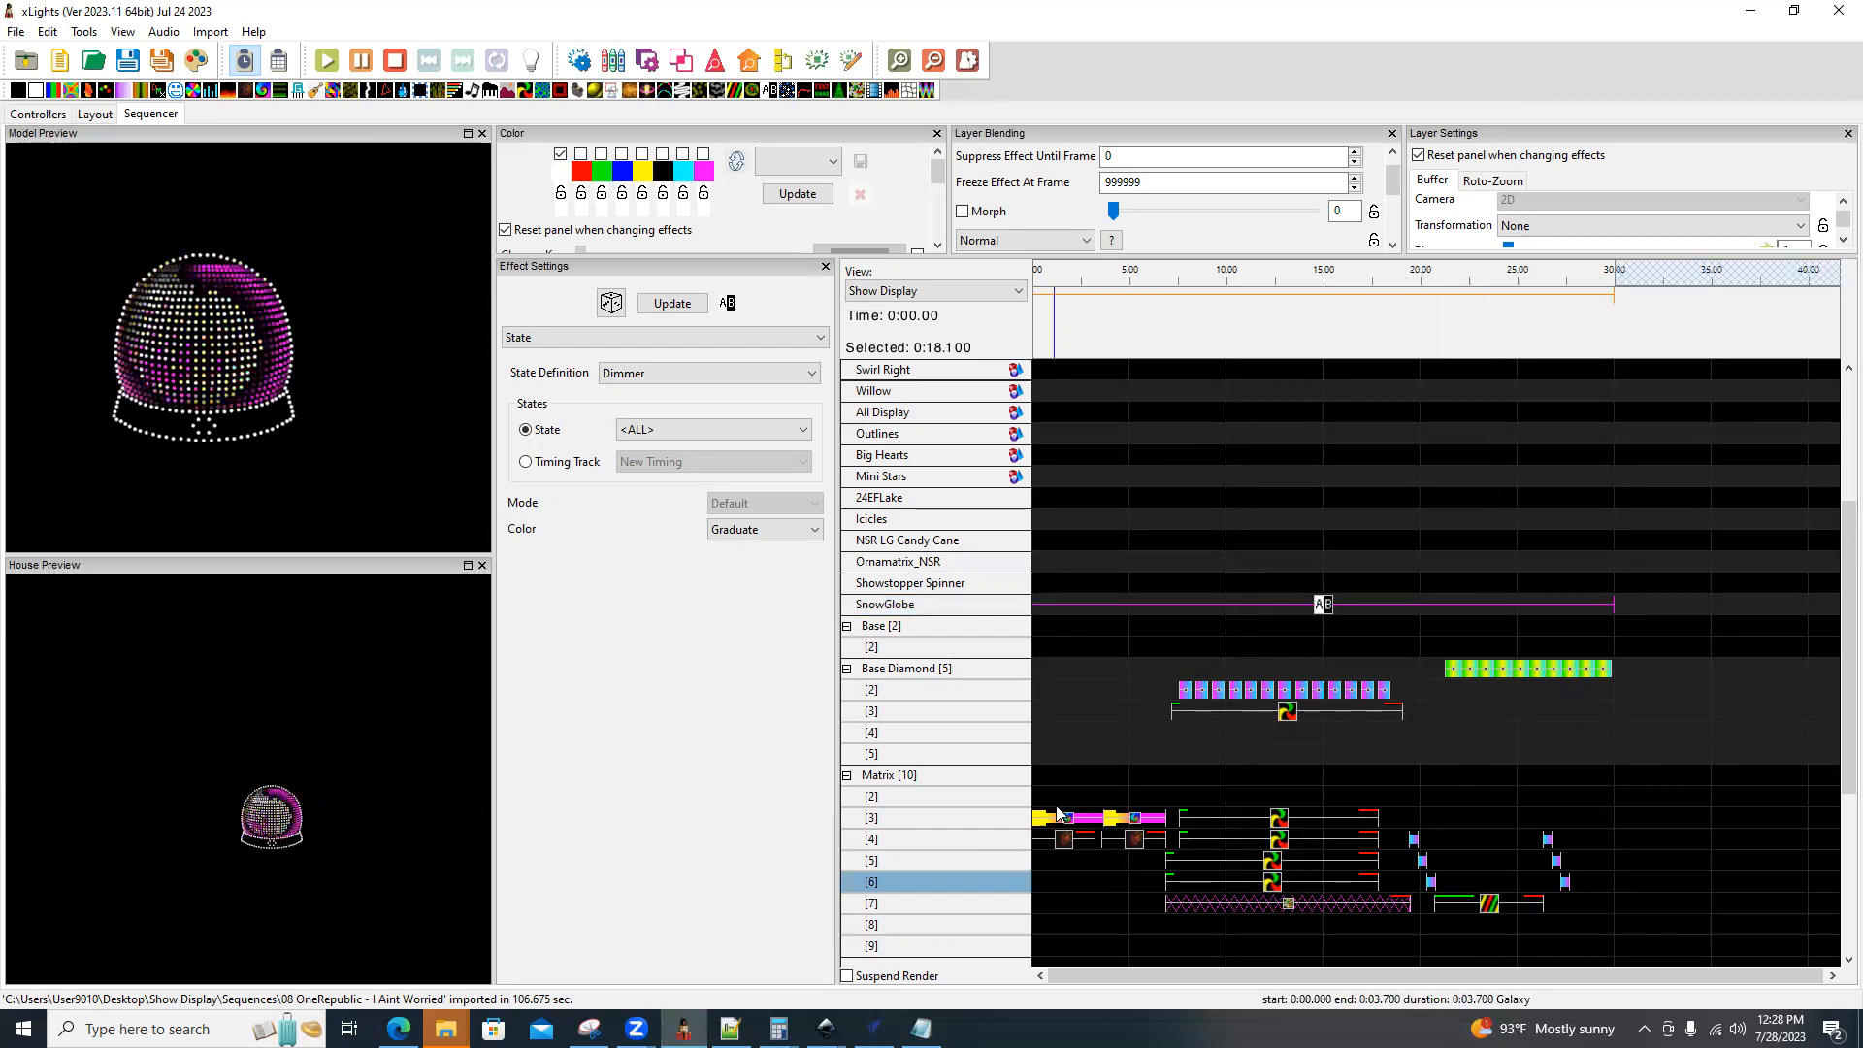
left_click(703, 375)
left_click(650, 411)
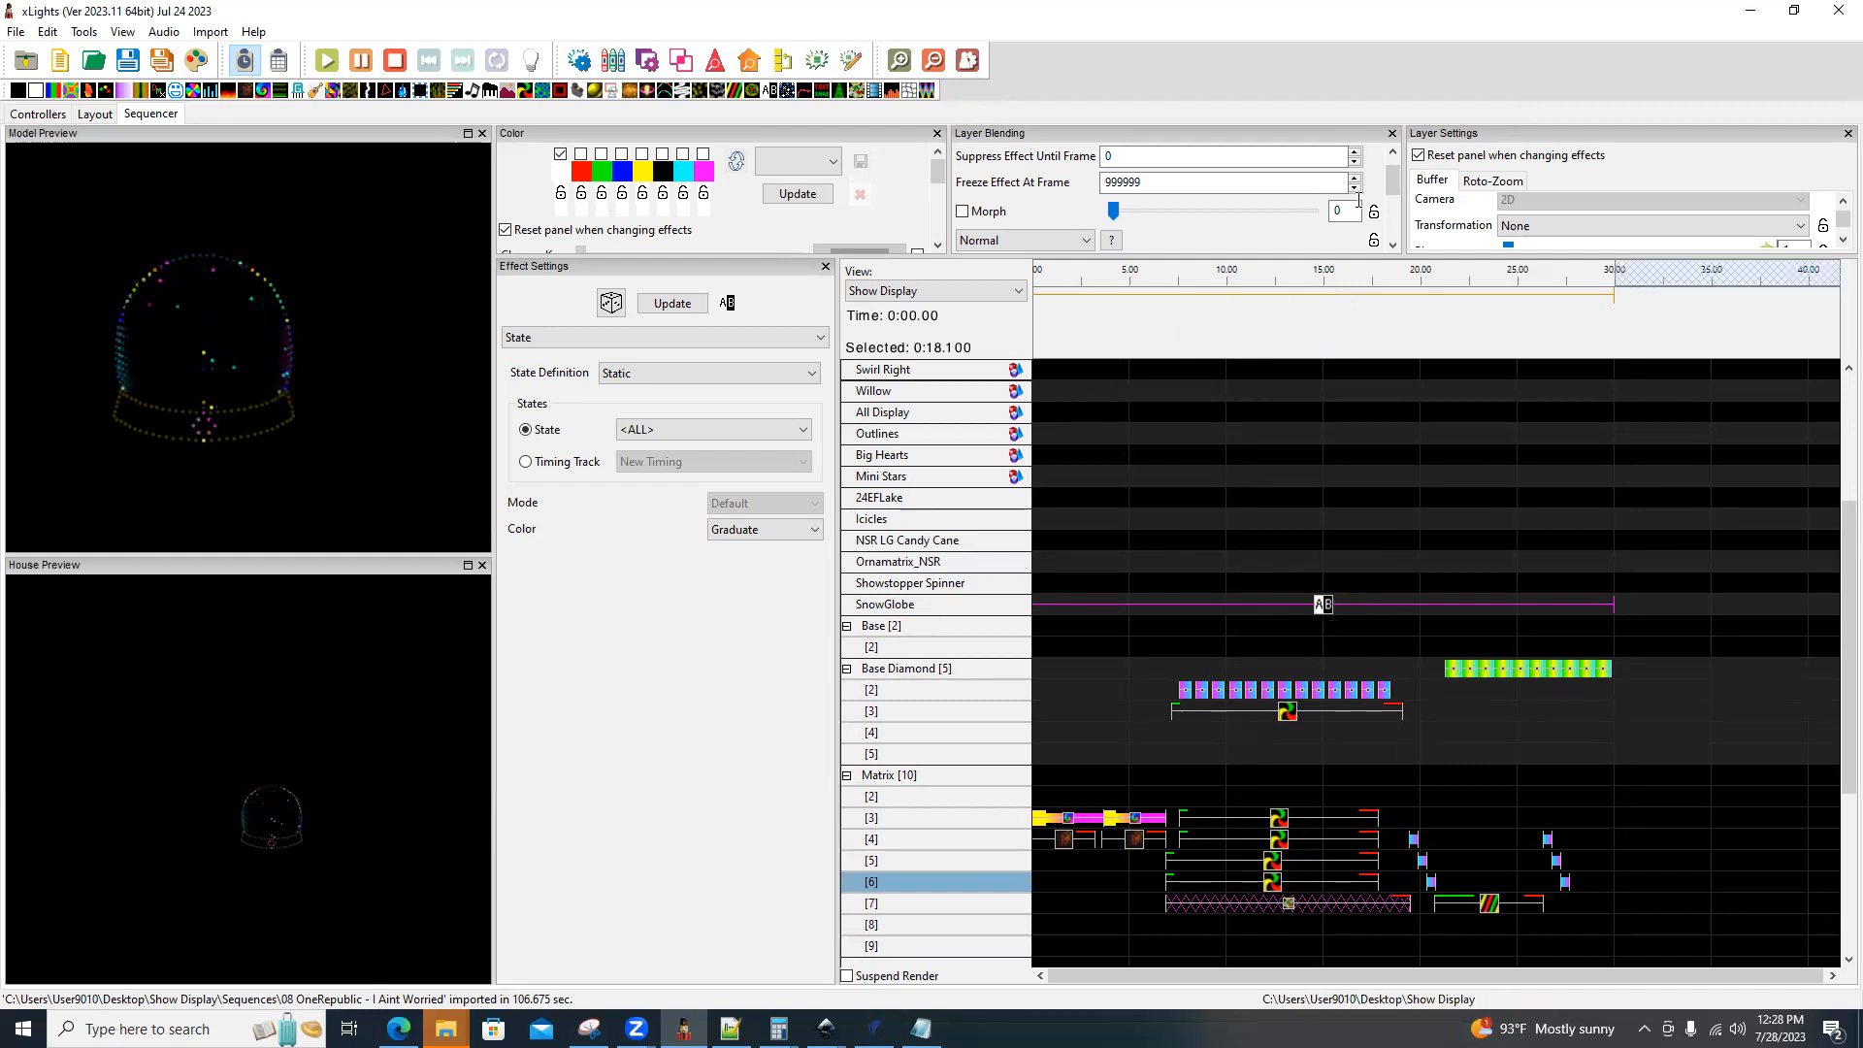
Give the SnowGlobe State effect a 1.00-second fade for both the in transition and the out transition.
scroll(1213, 204, "down", 4)
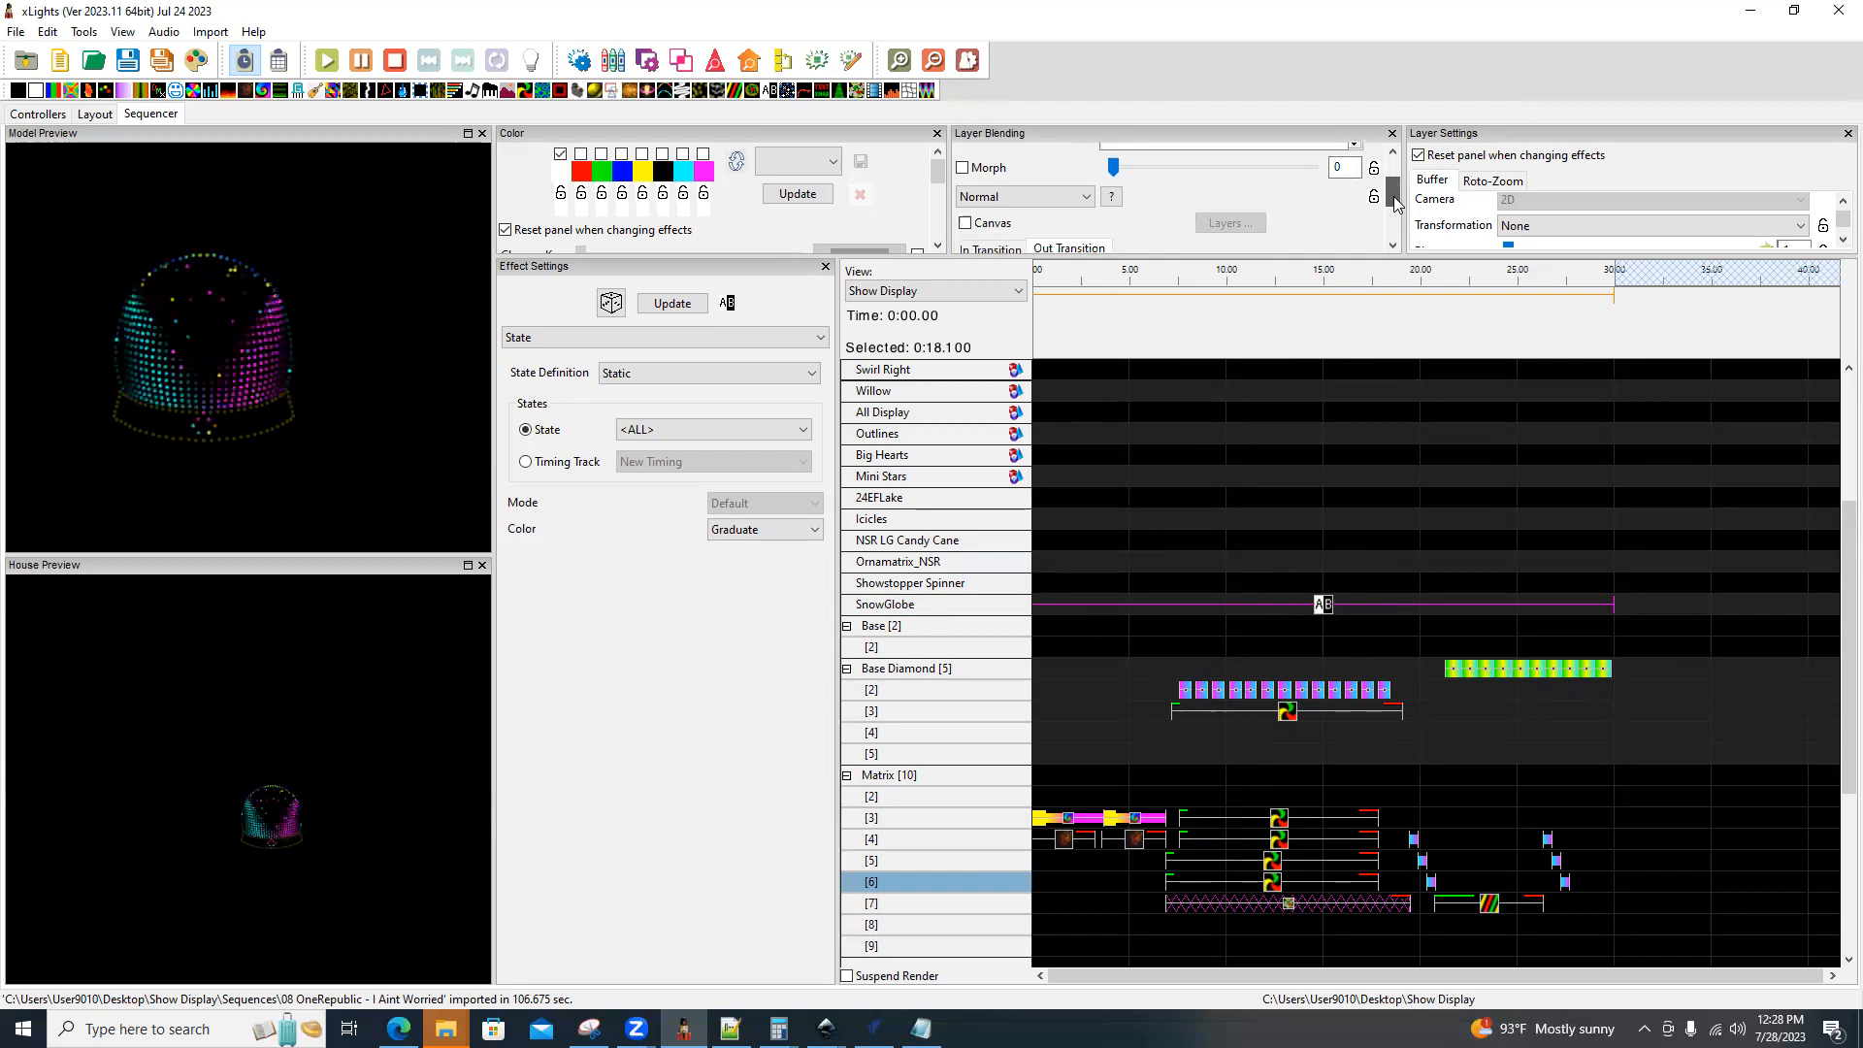
scroll(1147, 235, "down", 2)
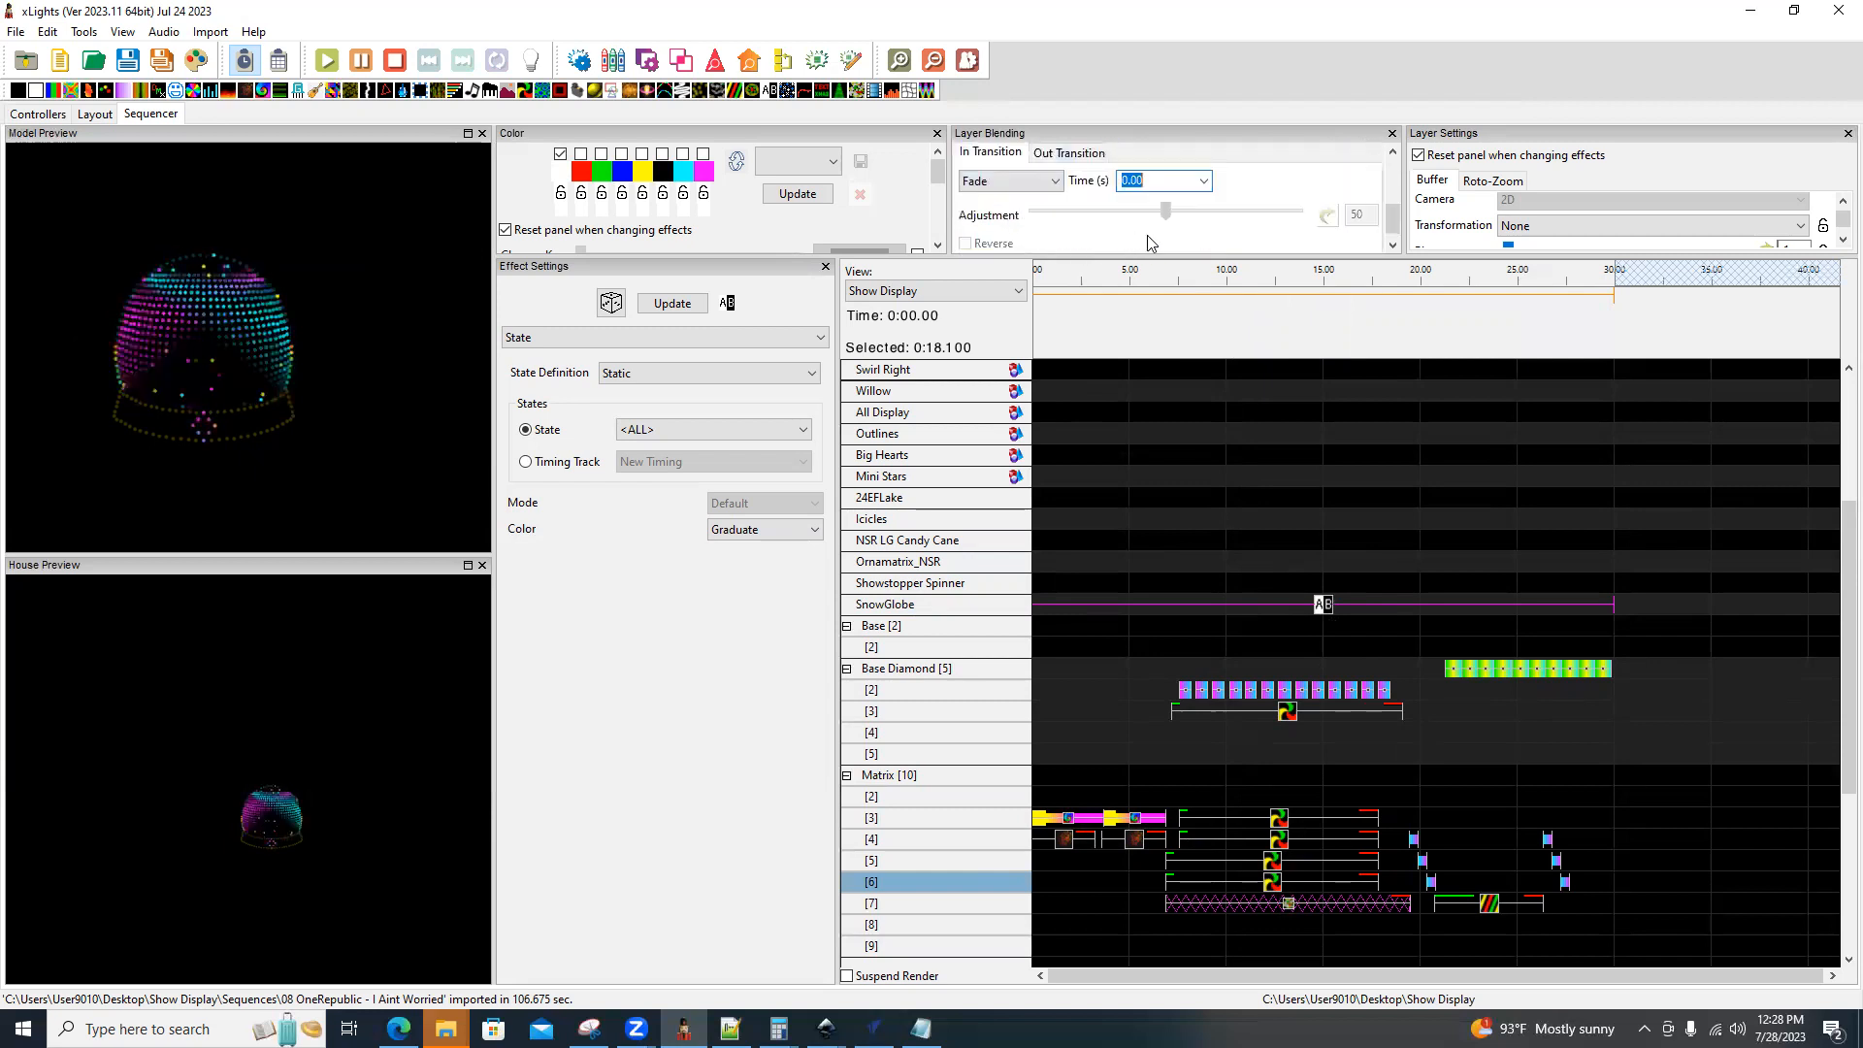
left_click(1204, 183)
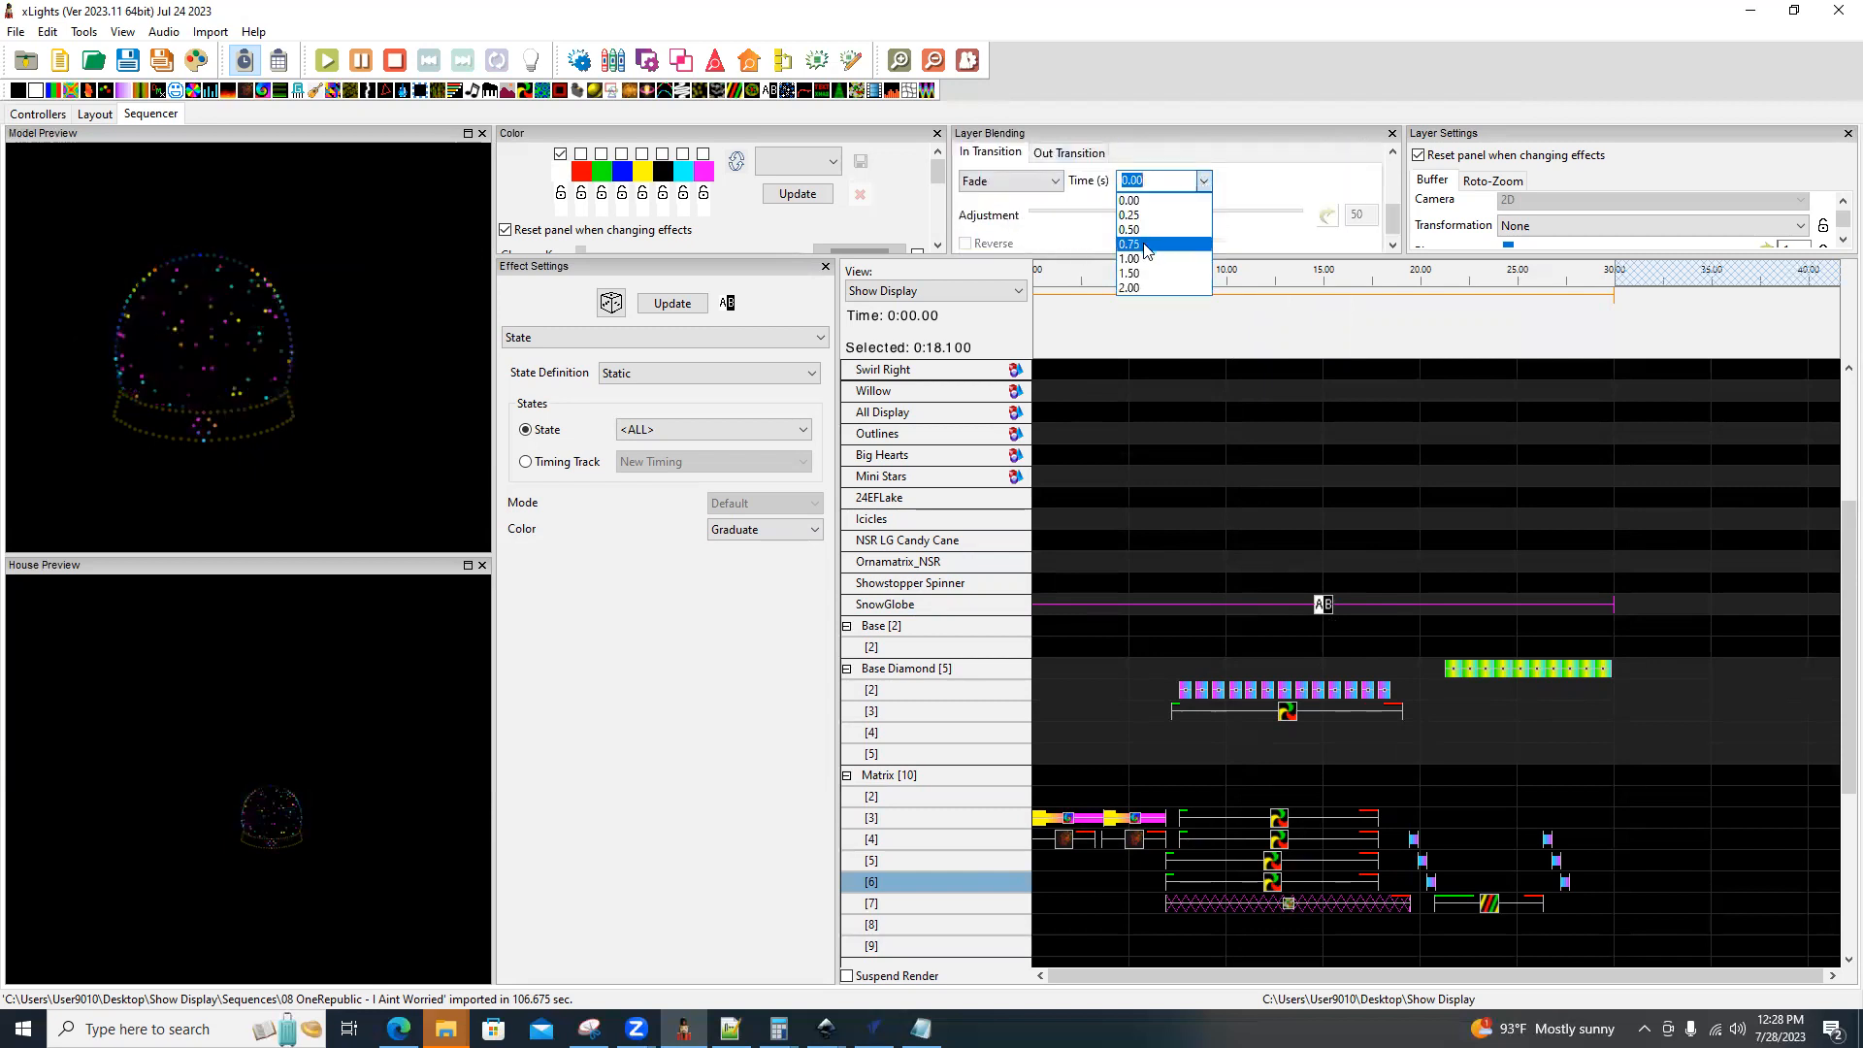
left_click(1150, 240)
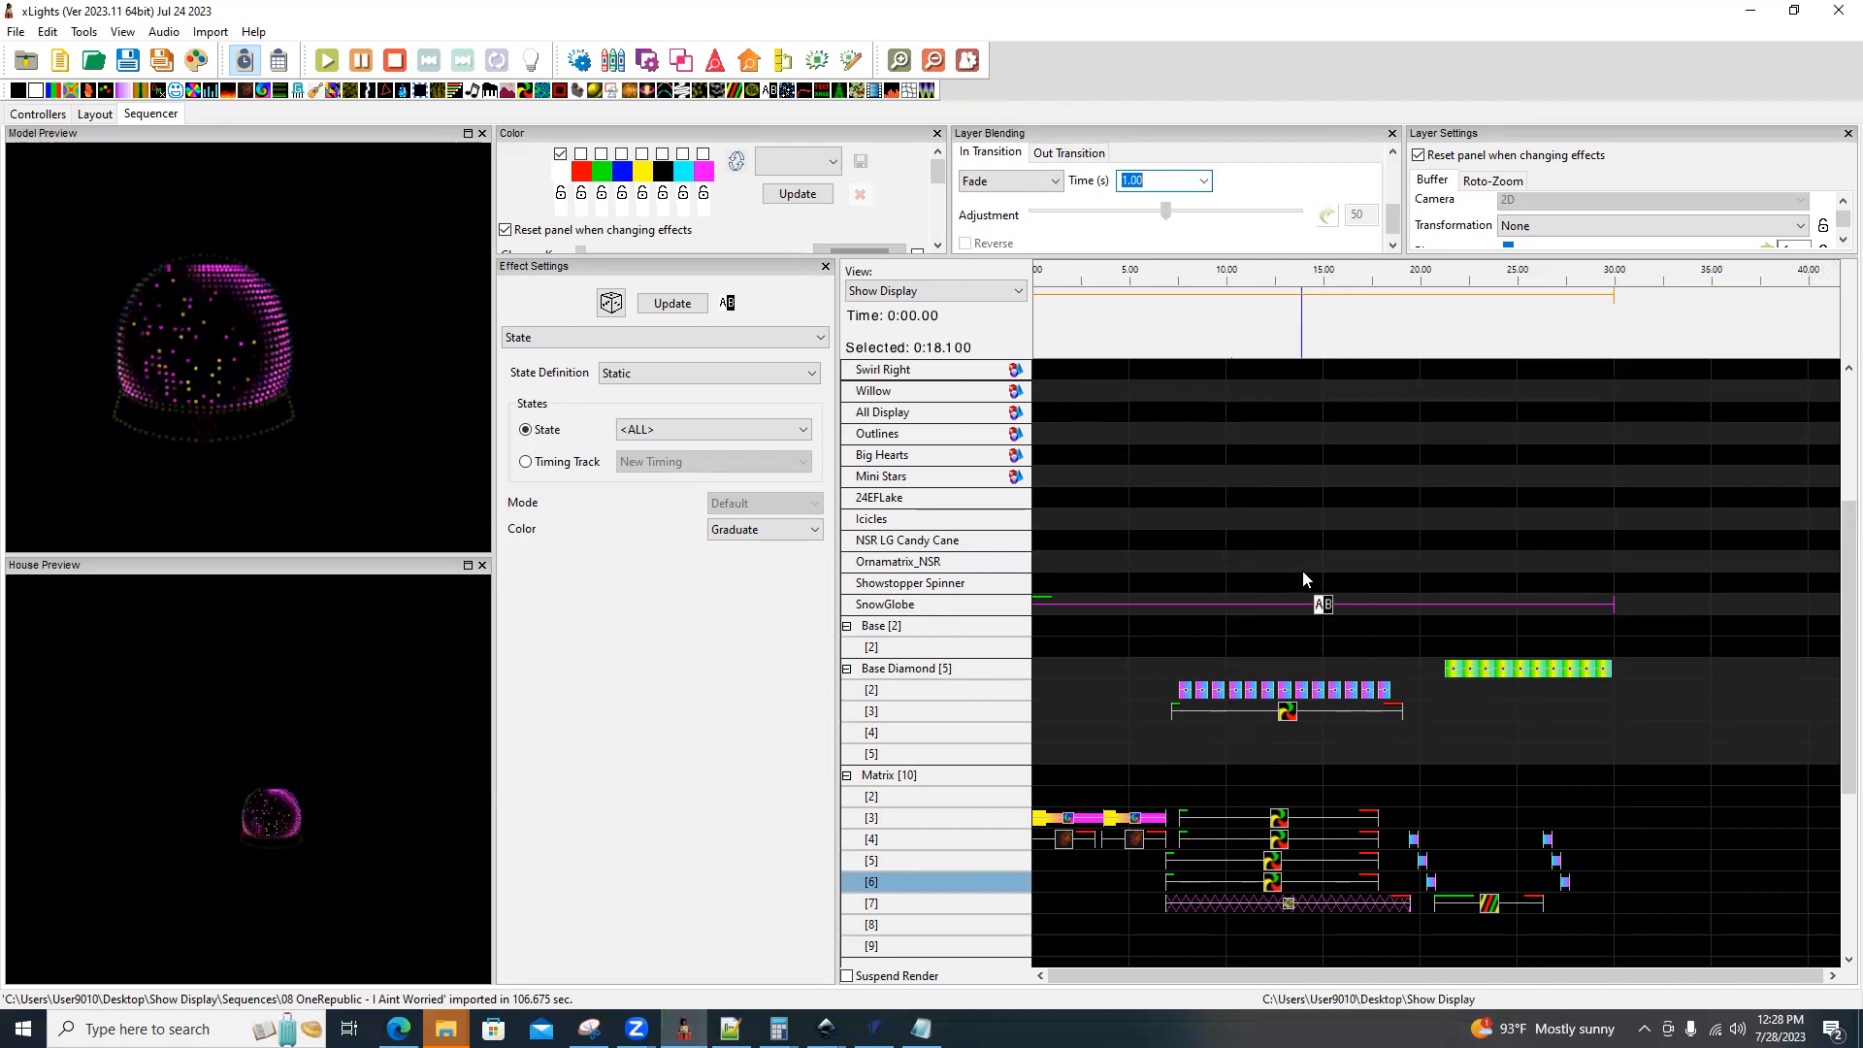
left_click(1049, 156)
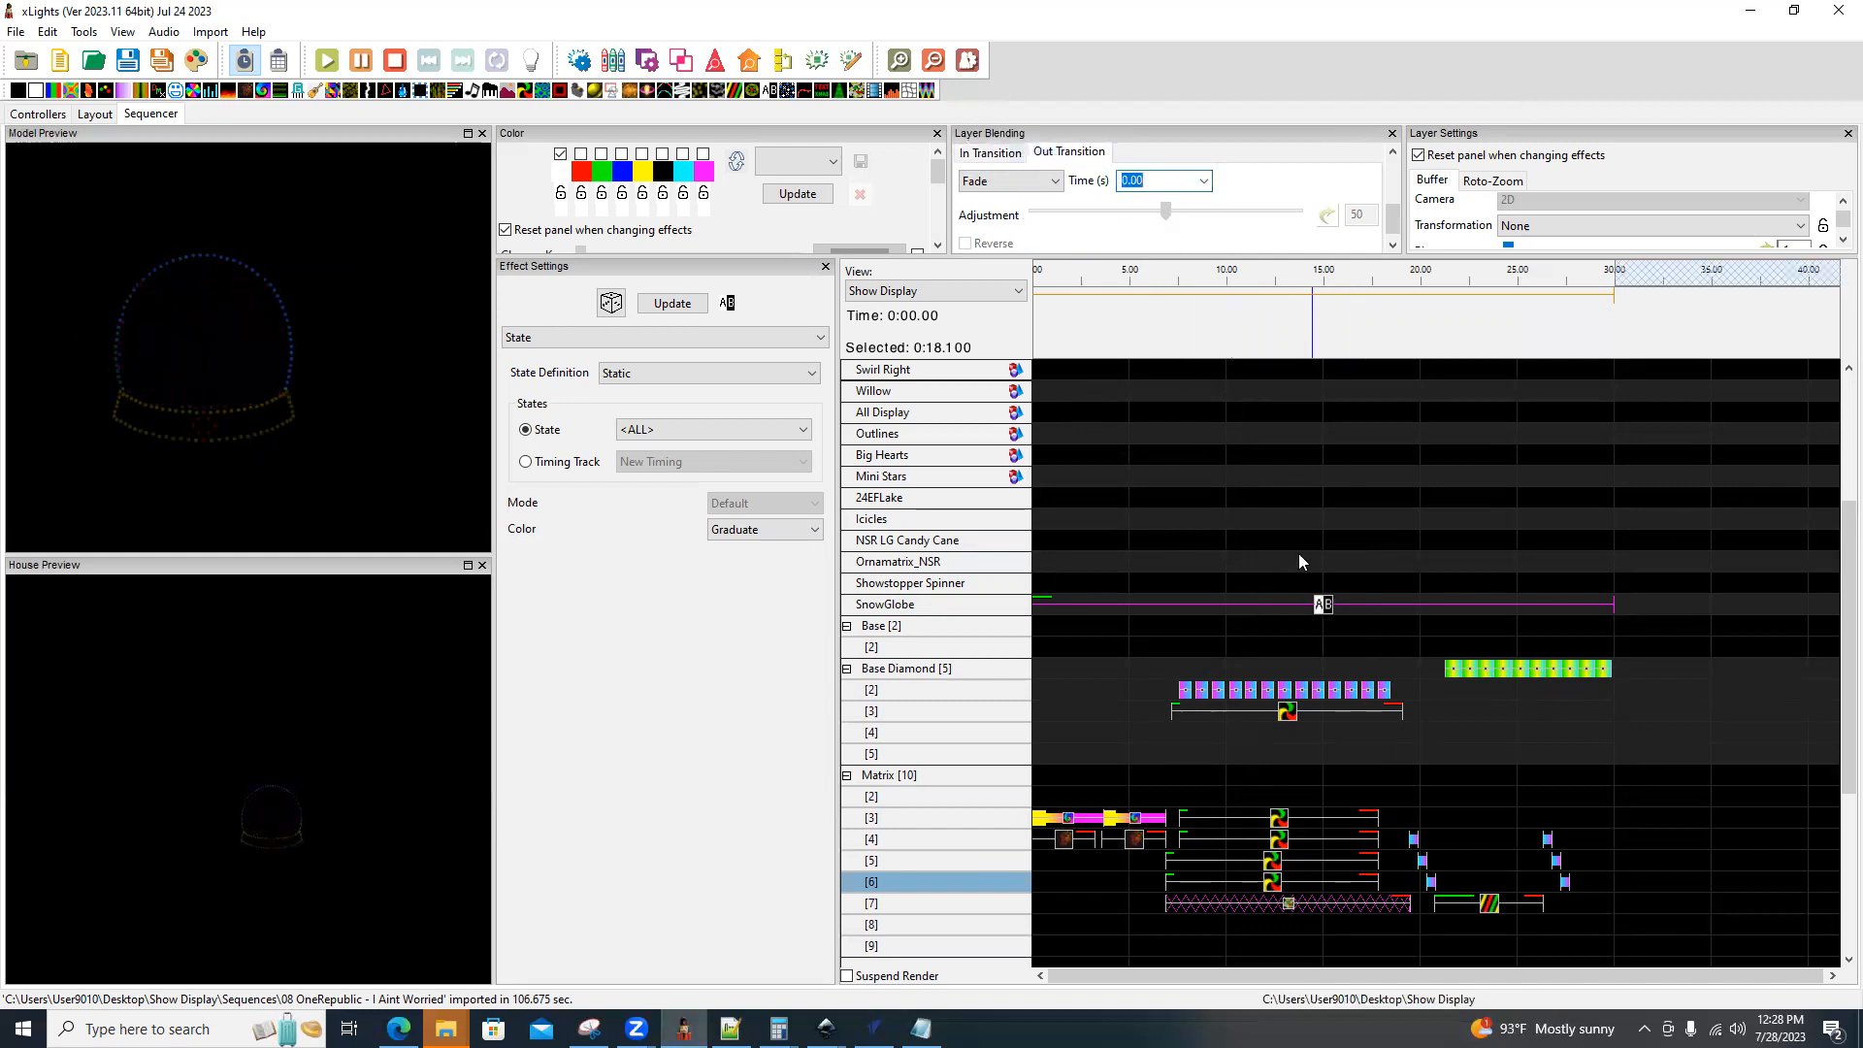
left_click(1203, 181)
left_click(1155, 279)
Add a Faces effect to the 3D Shade submodel and stretch it across the first 30 seconds.
scroll(1468, 625, "down", 4)
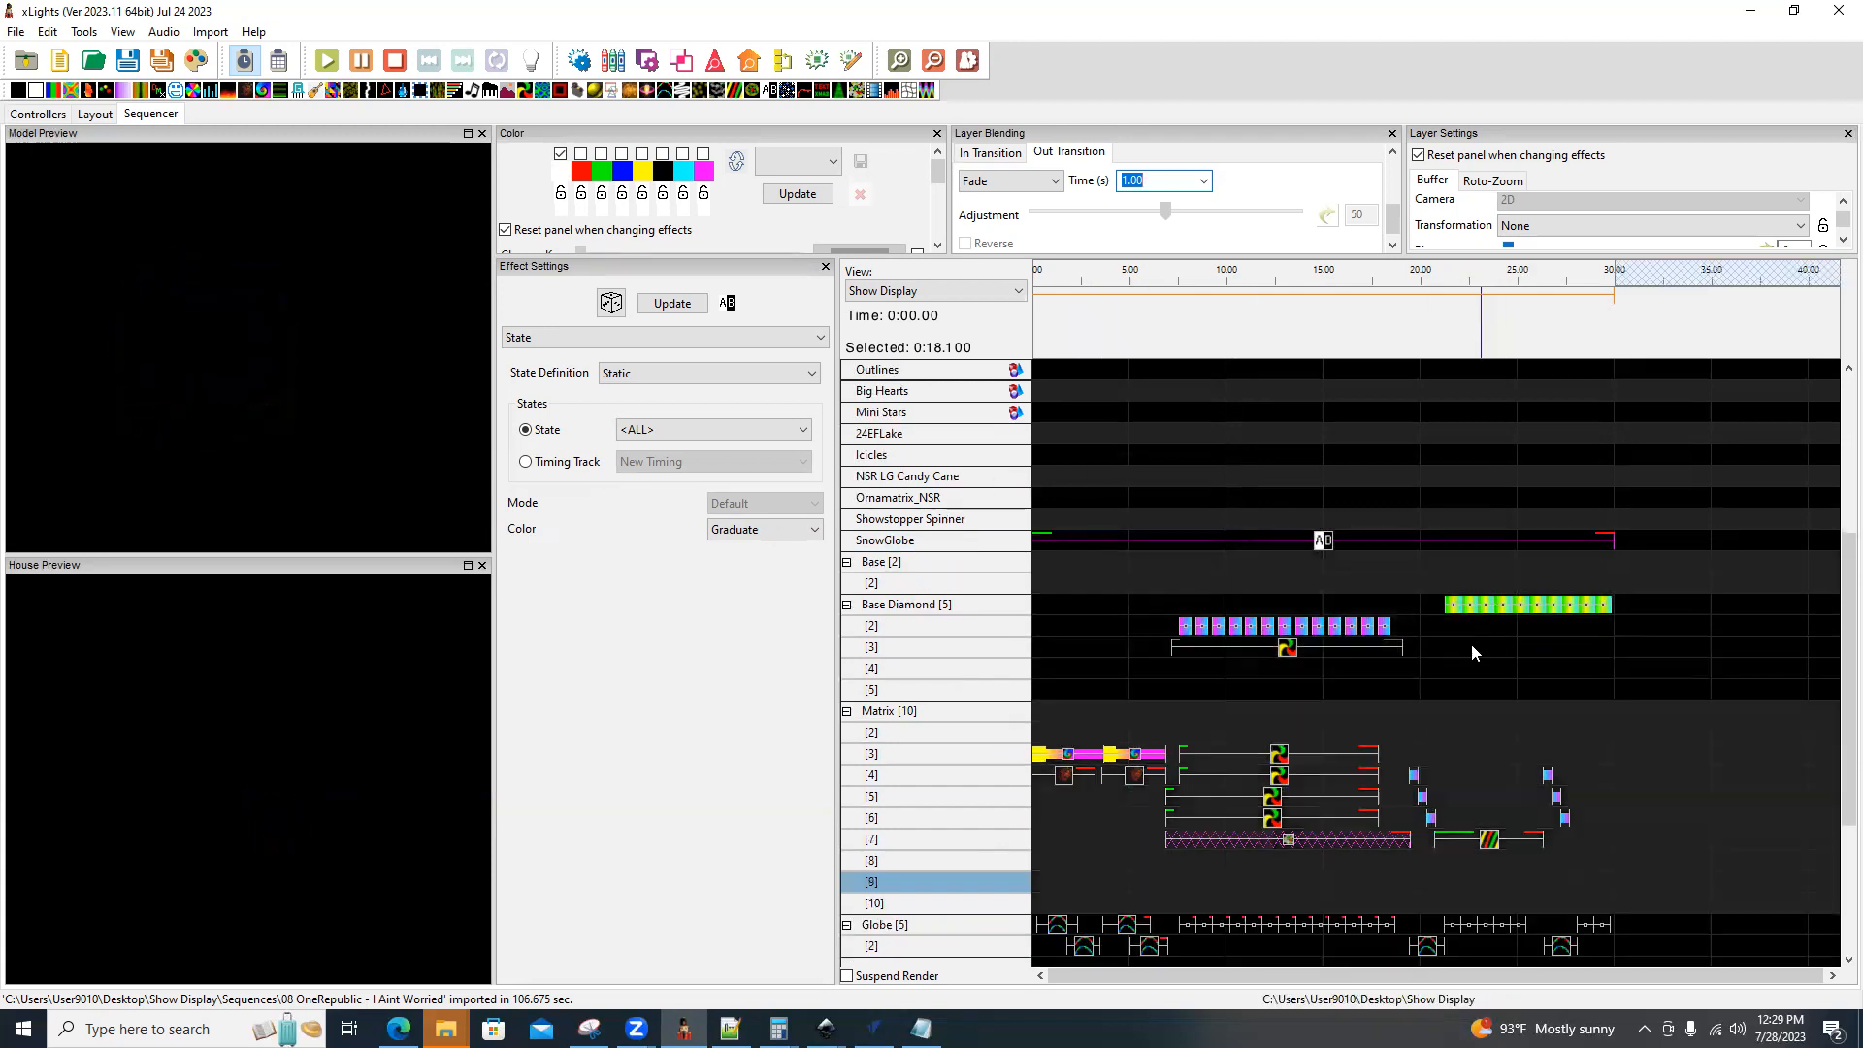
scroll(1469, 647, "down", 4)
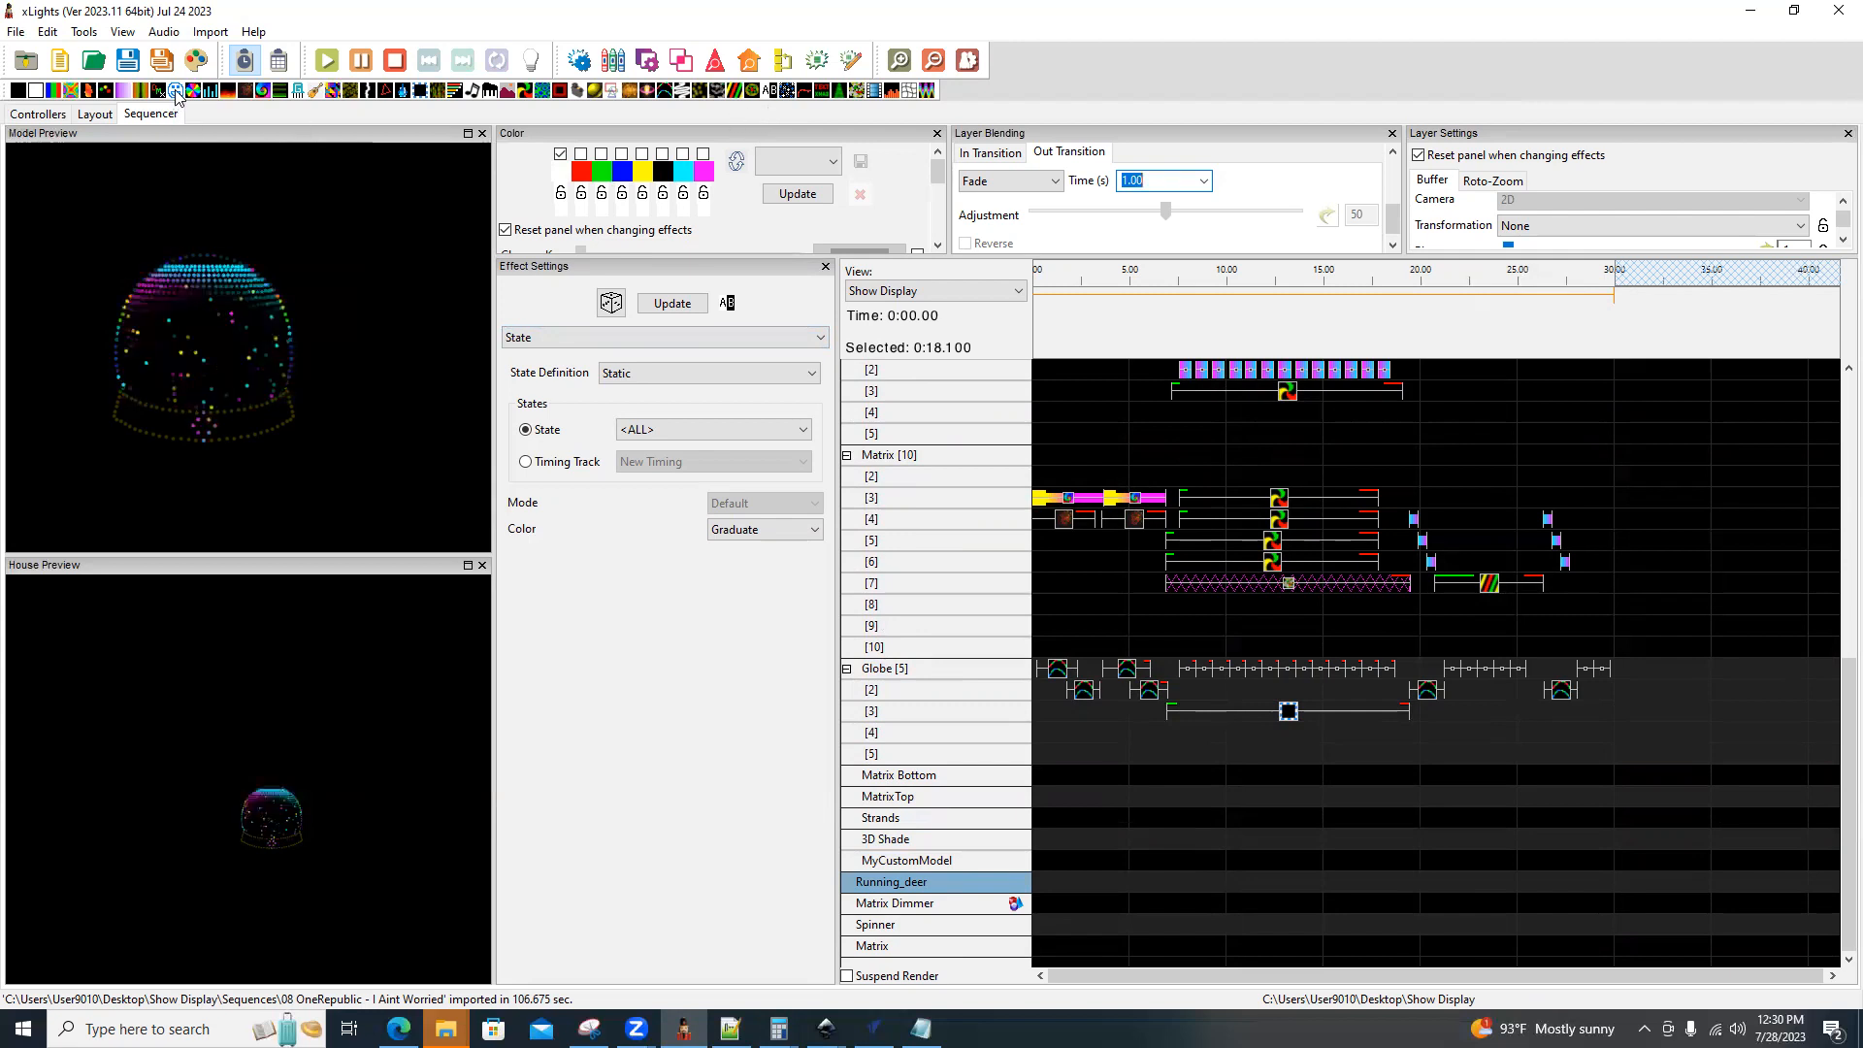
left_click_drag(175, 89, 1067, 840)
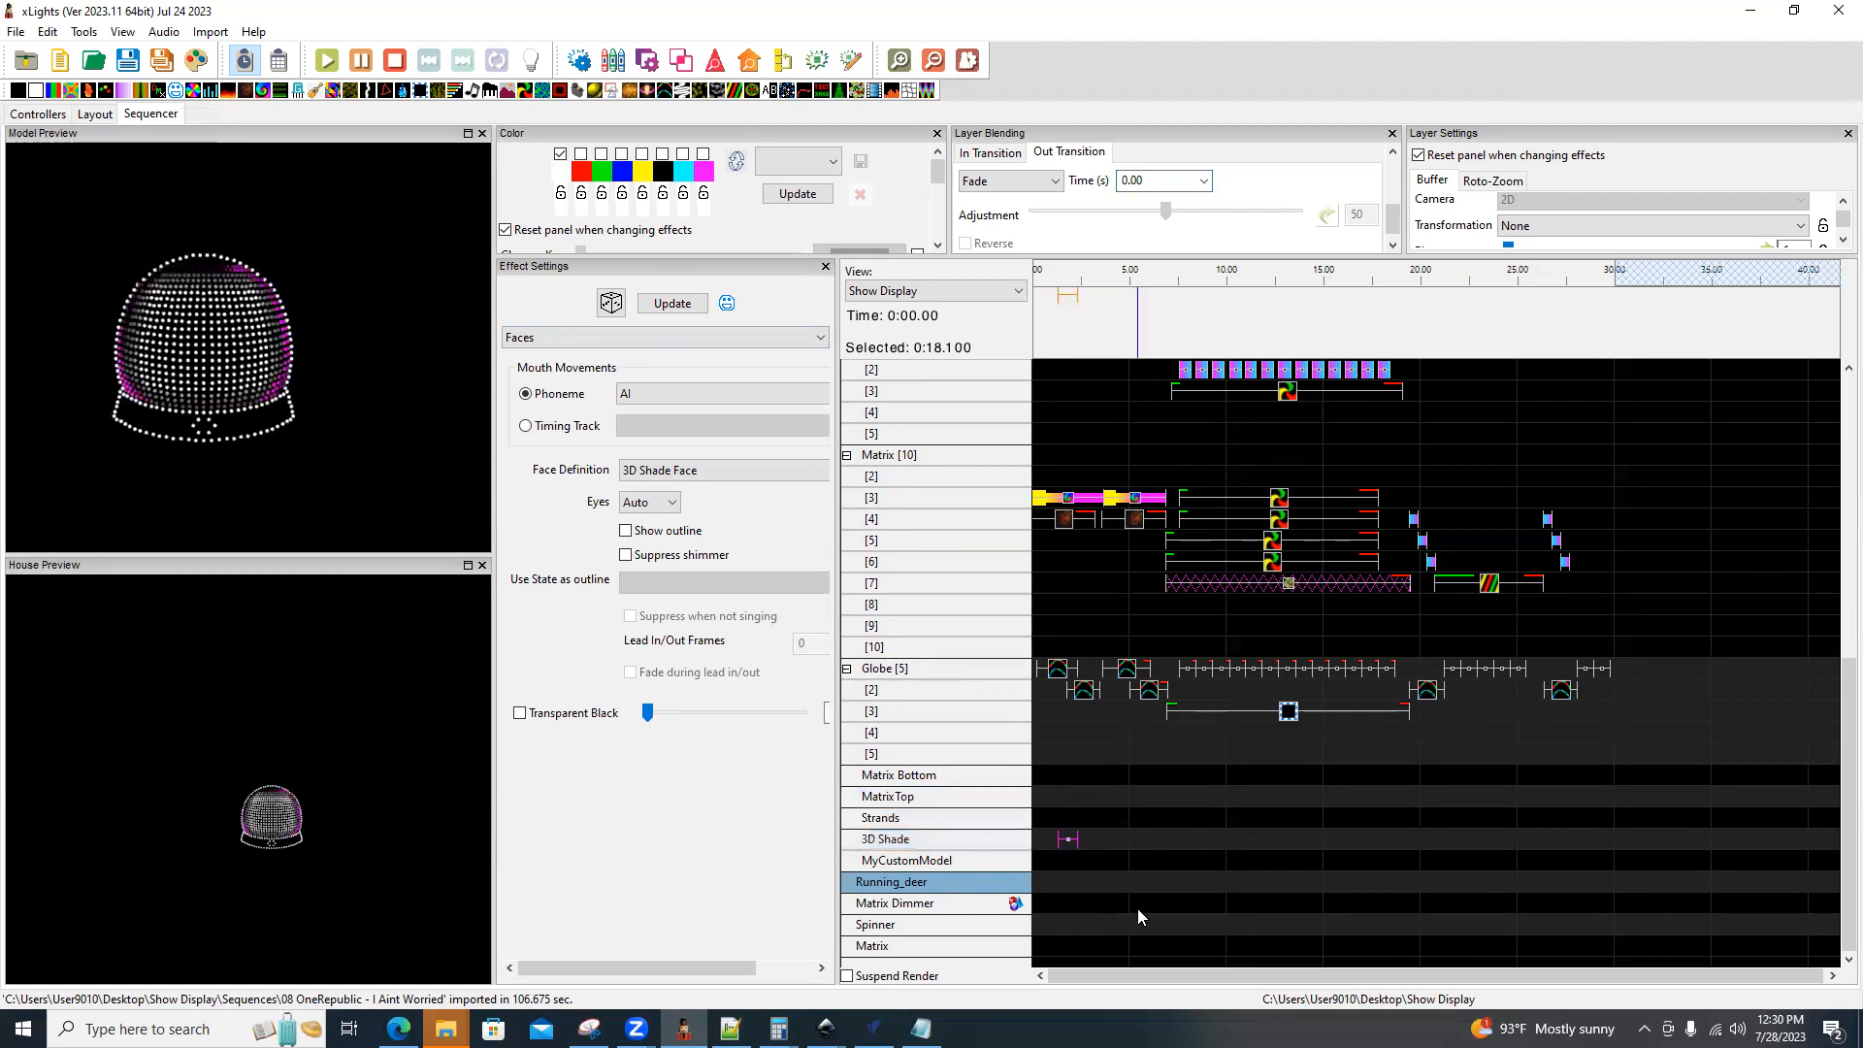
key("ctrl+shift+Left")
key("ctrl+shift+Right")
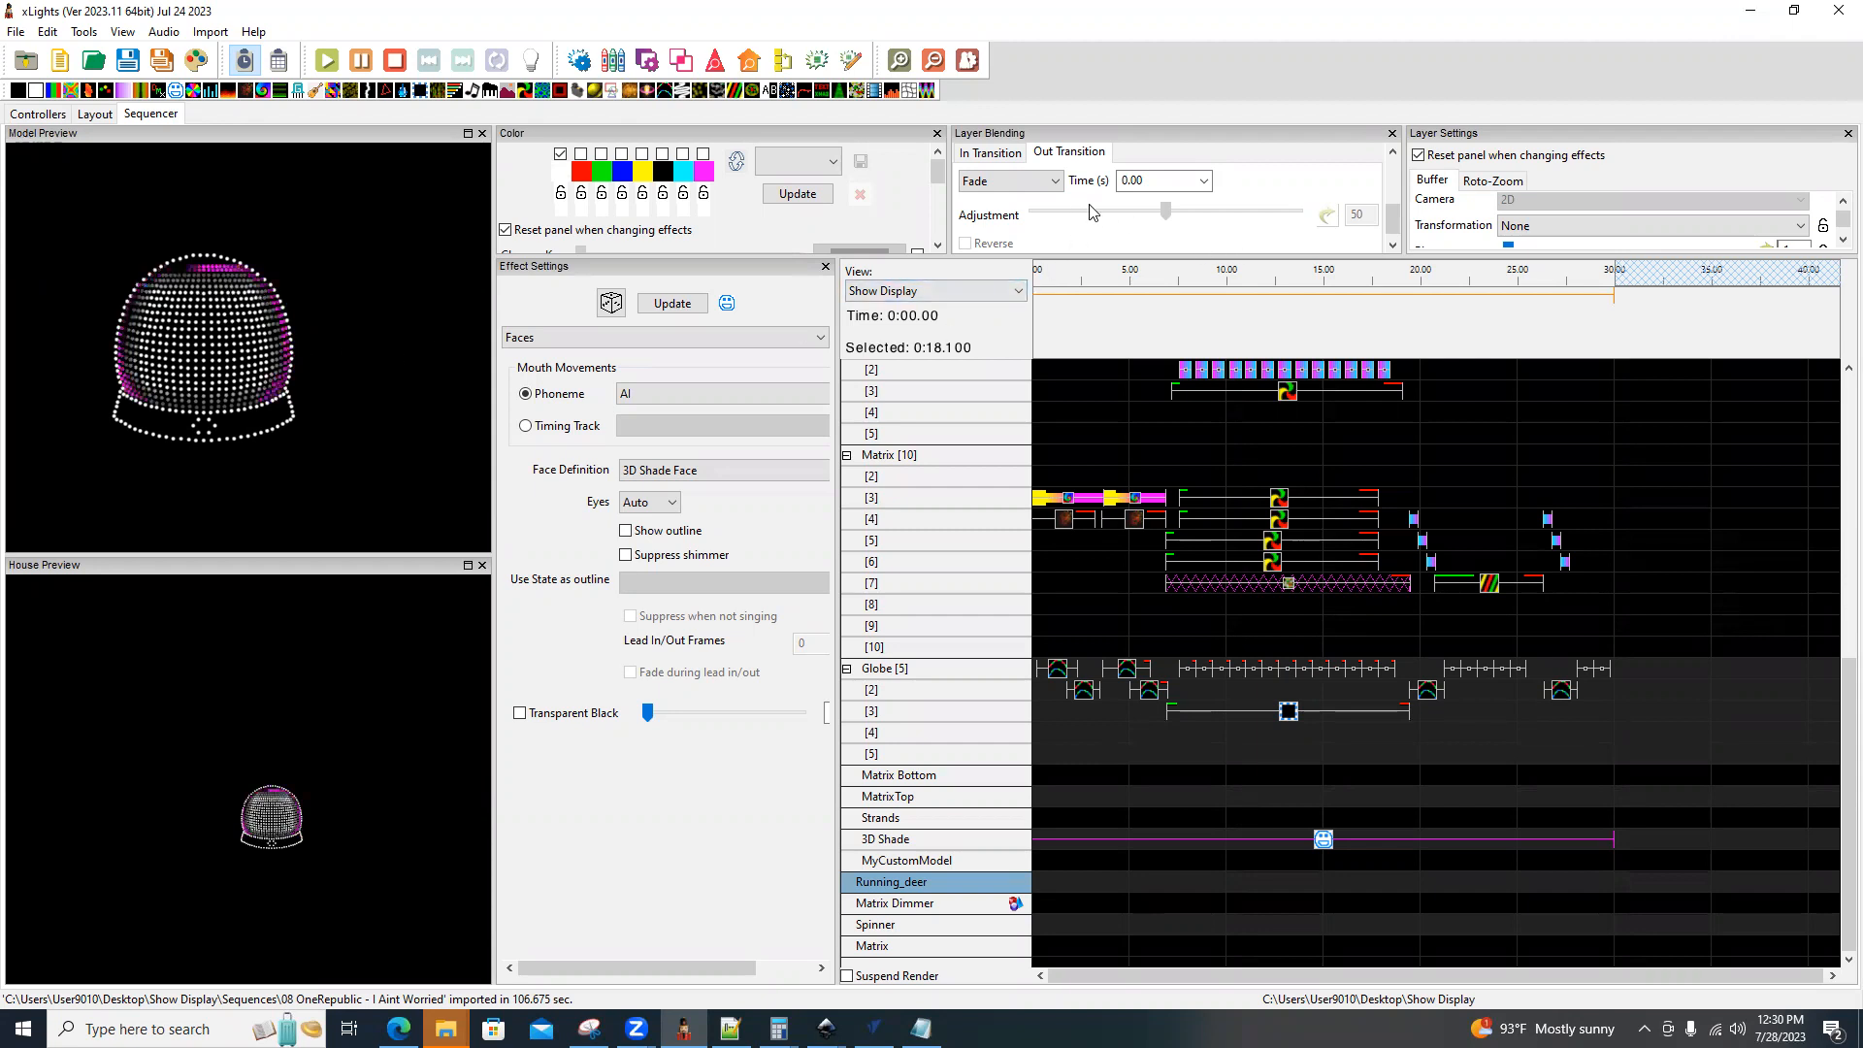
Set the layer blending of the 3D Shade Faces effect to Brightness.
left_click_drag(1393, 223, 1394, 202)
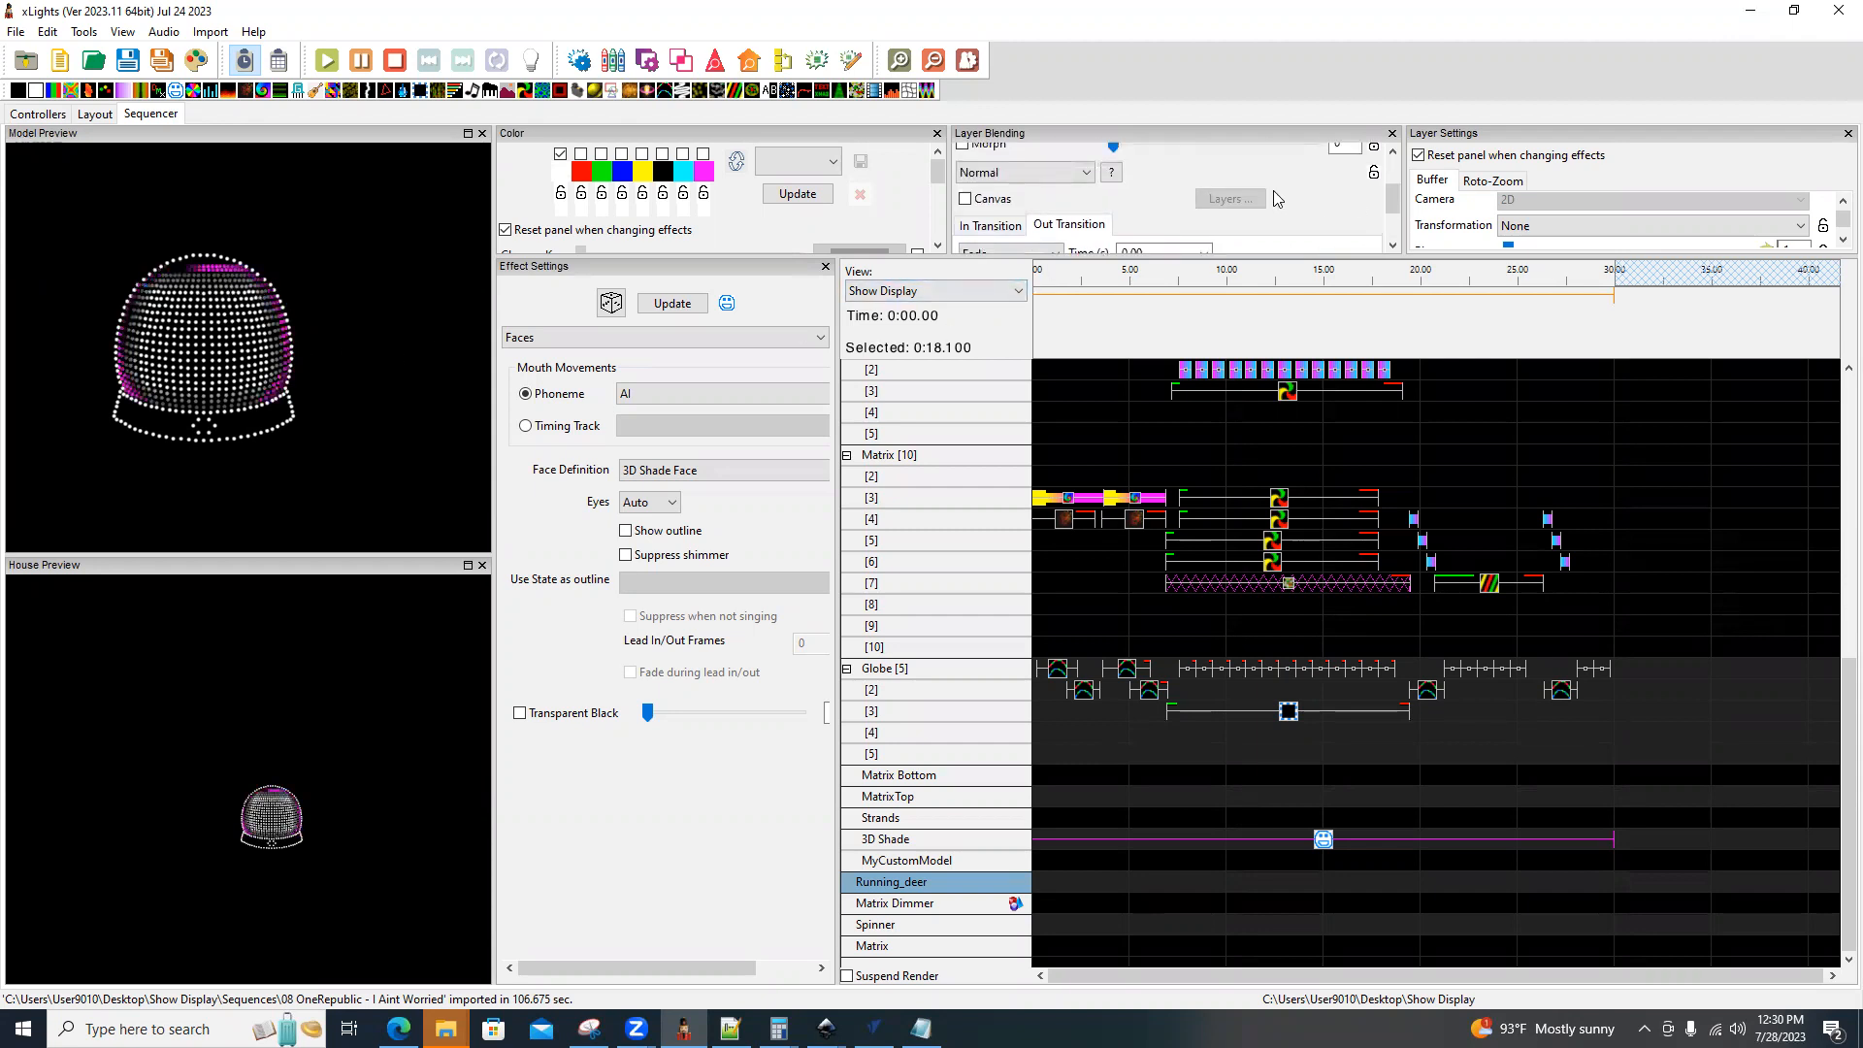
left_click(1087, 172)
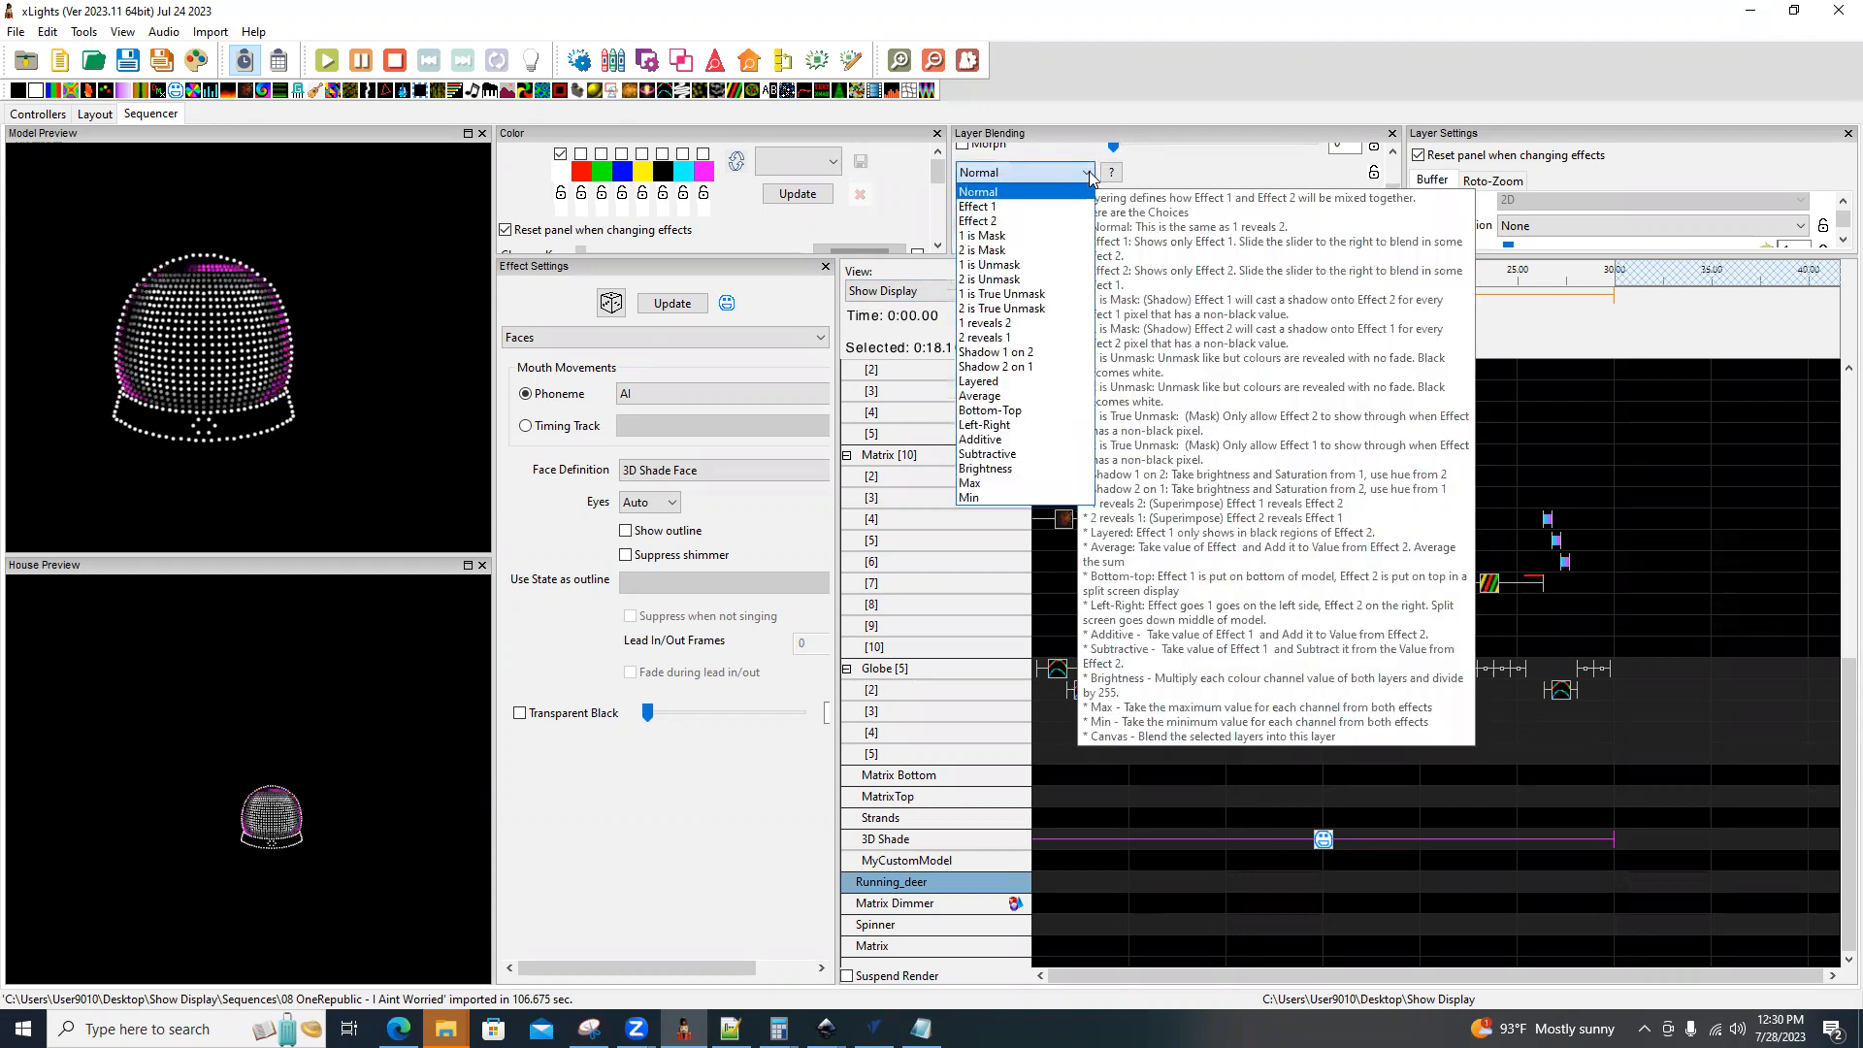
left_click(1016, 471)
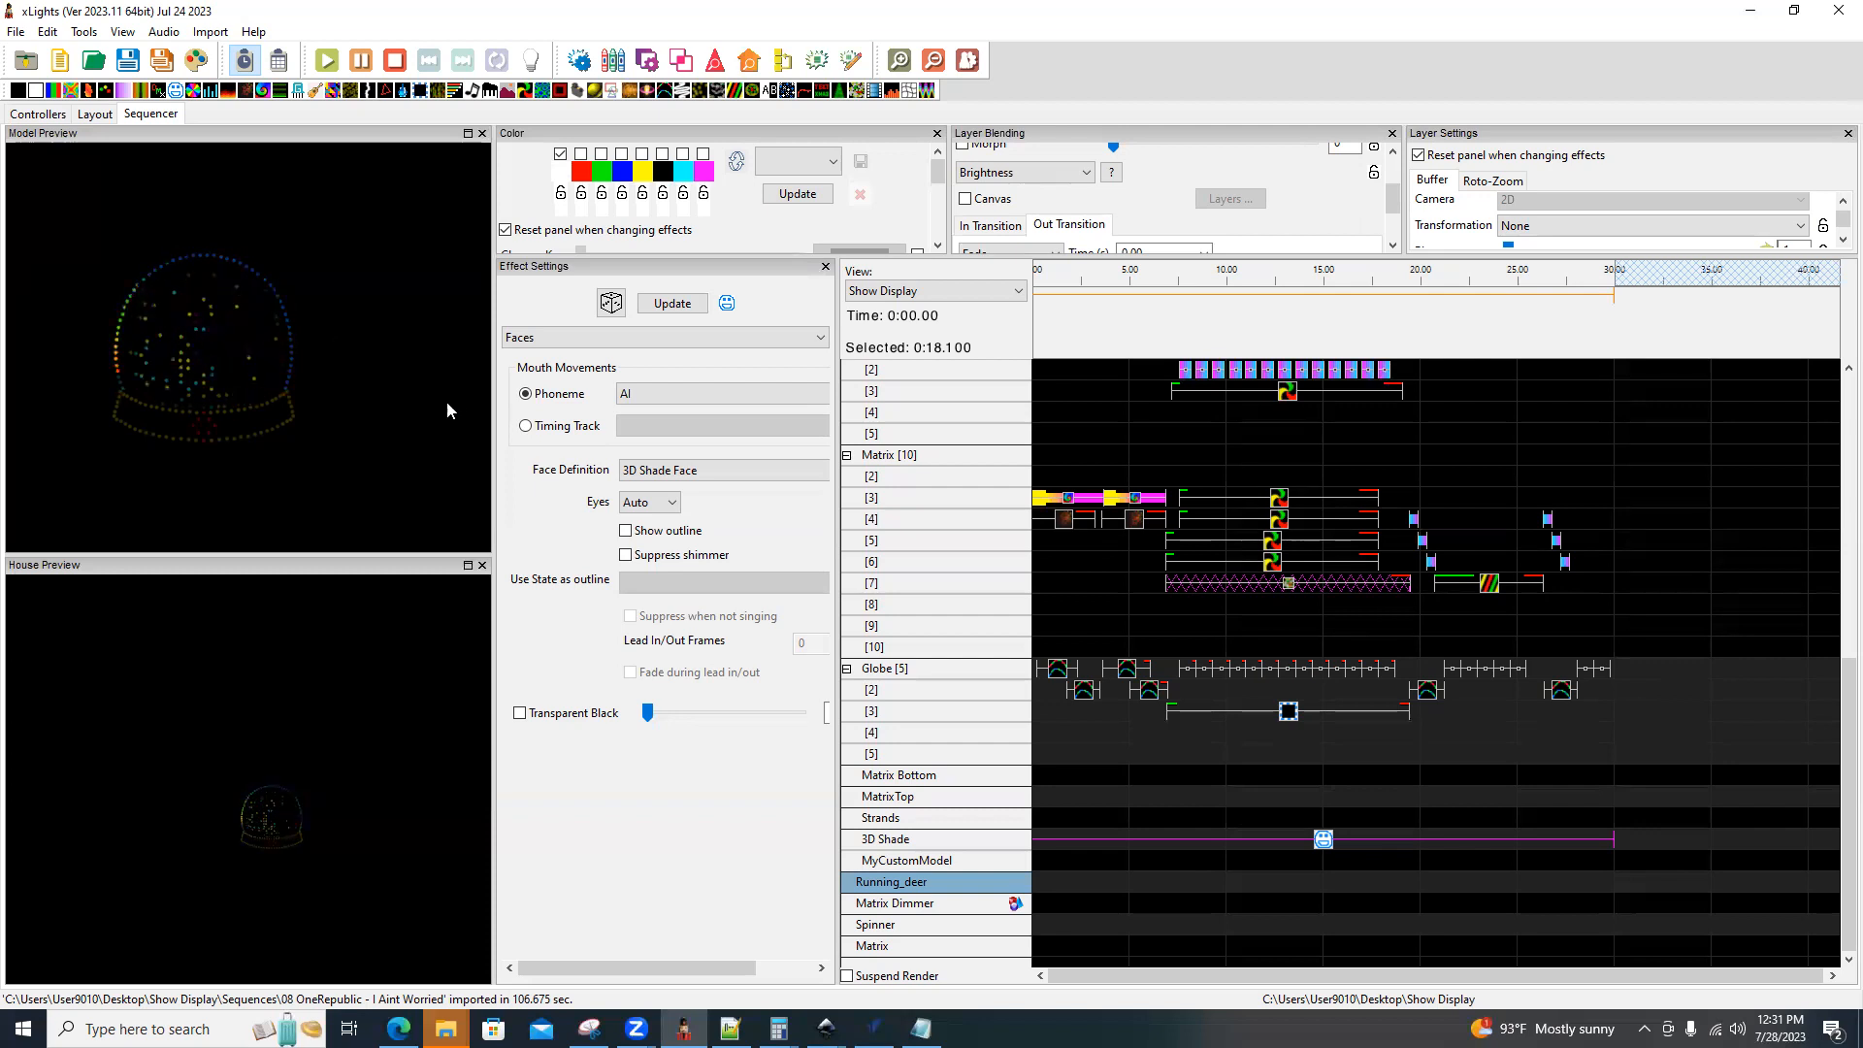
mouse_move(1036, 184)
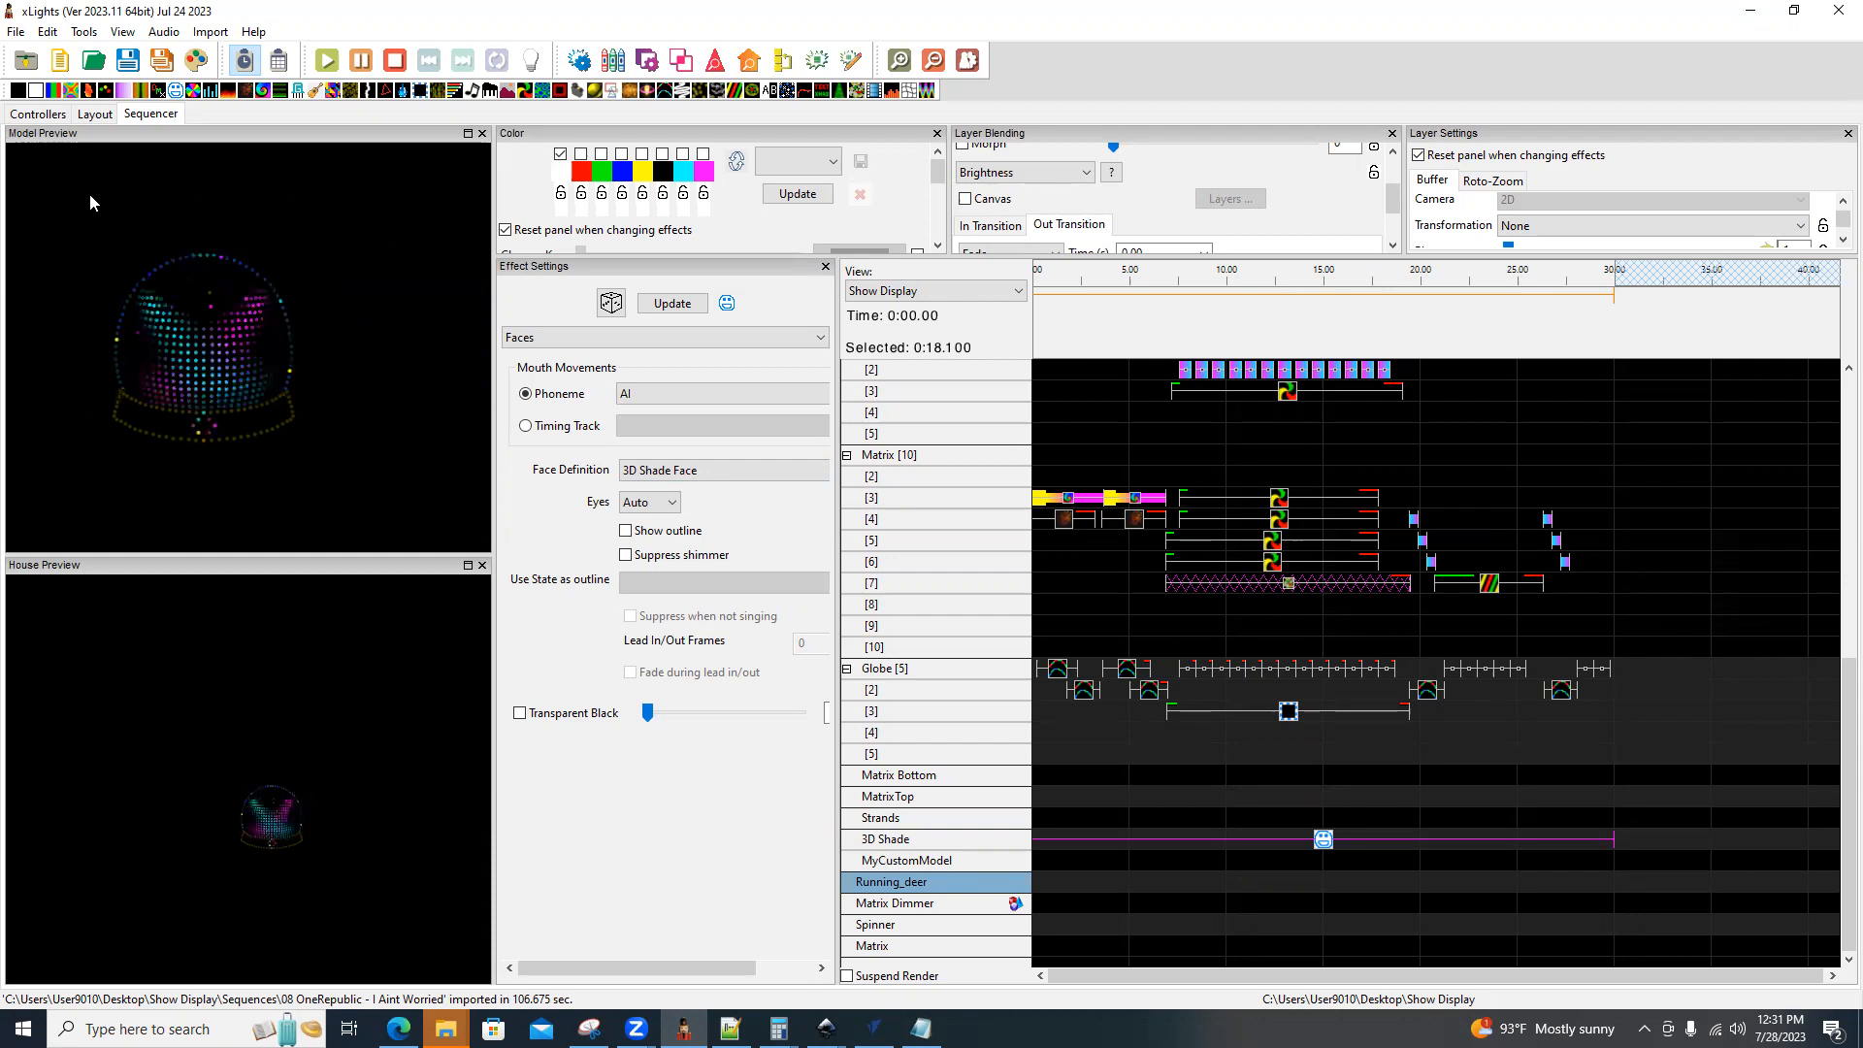
Examine the node ranges of the SnowGlobe's submodels in the layout, from Base through Strands.
left_click(95, 114)
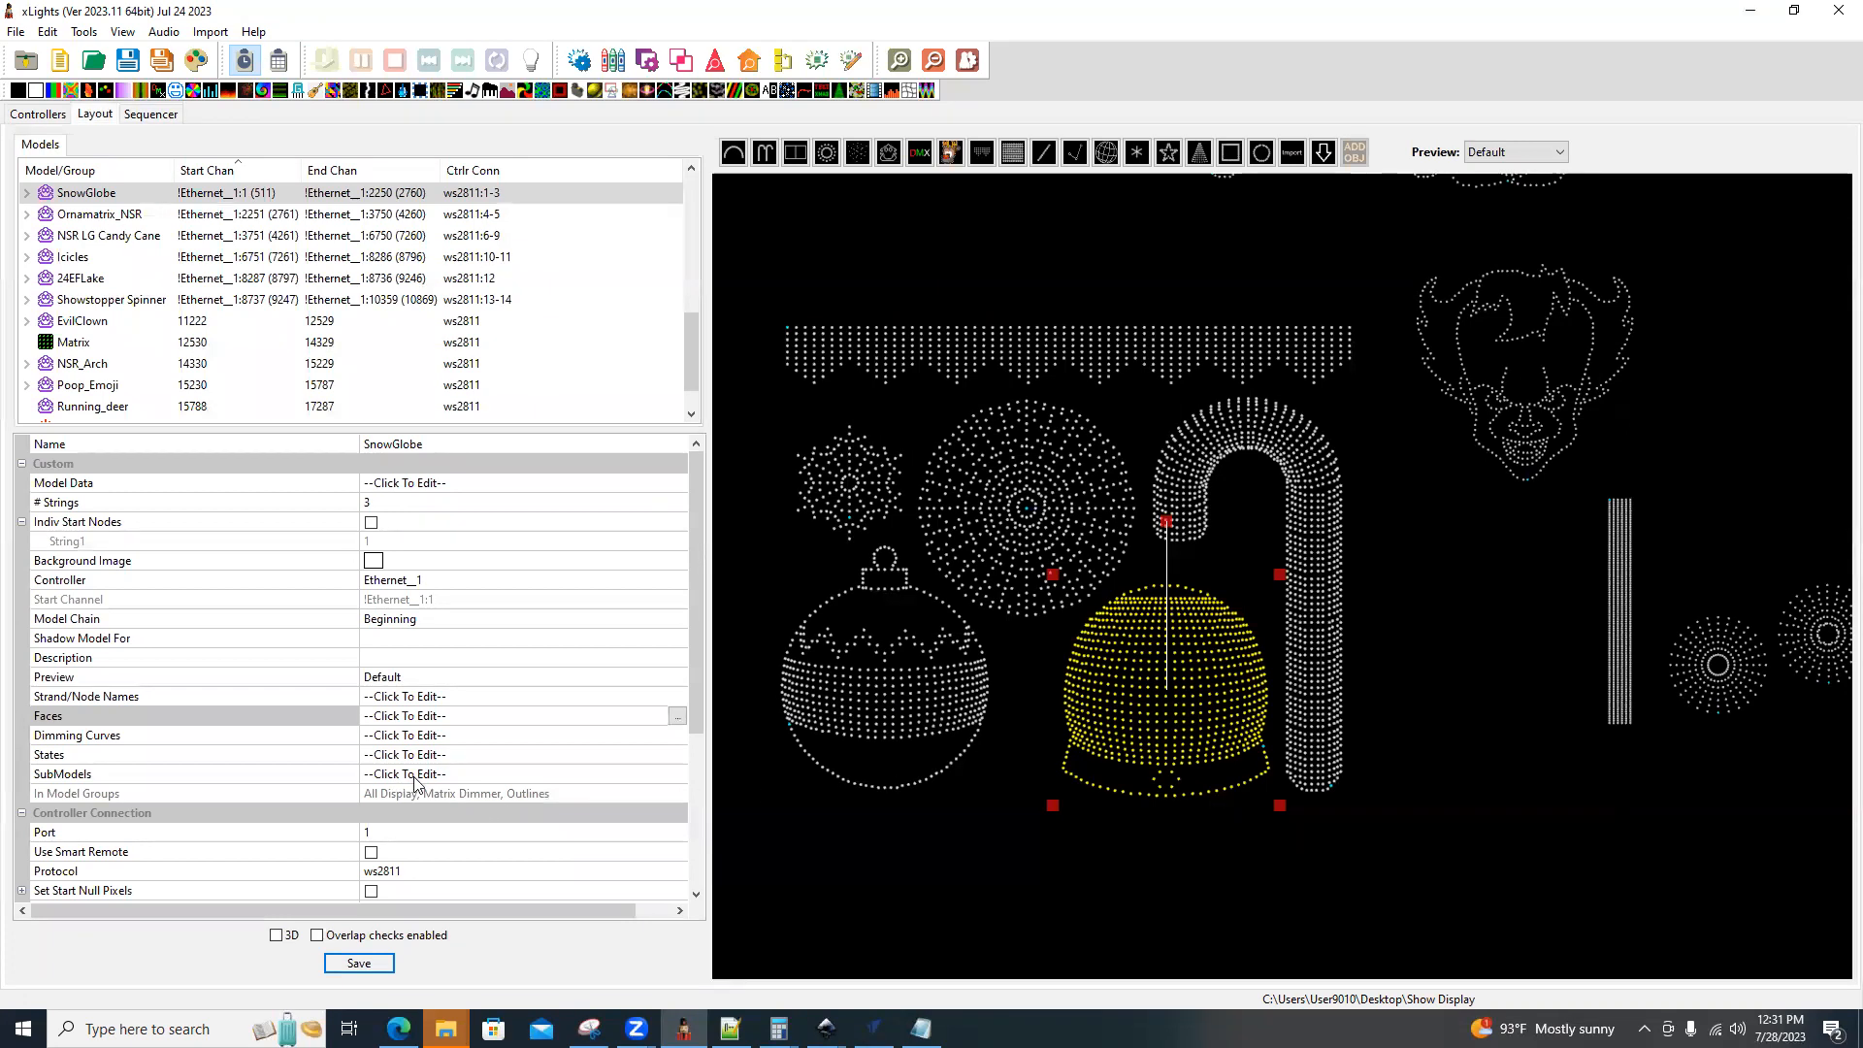
left_click(677, 777)
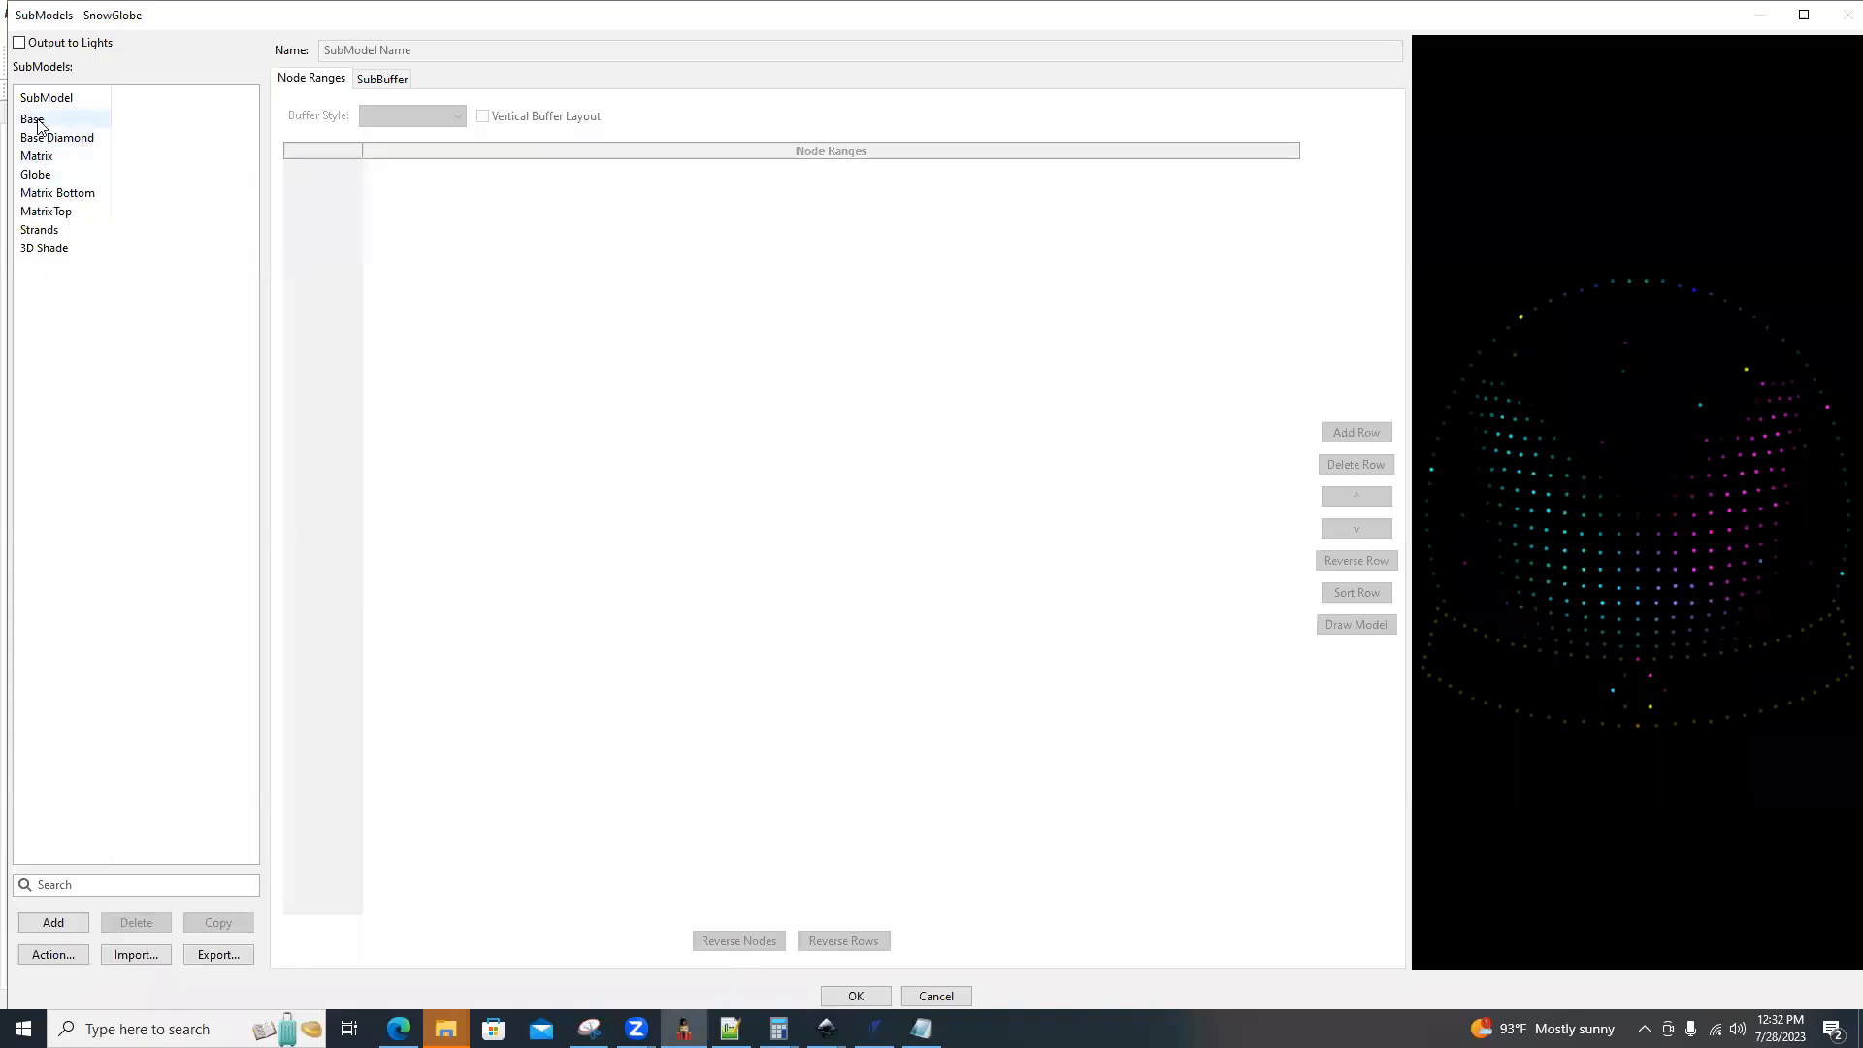
left_click(37, 122)
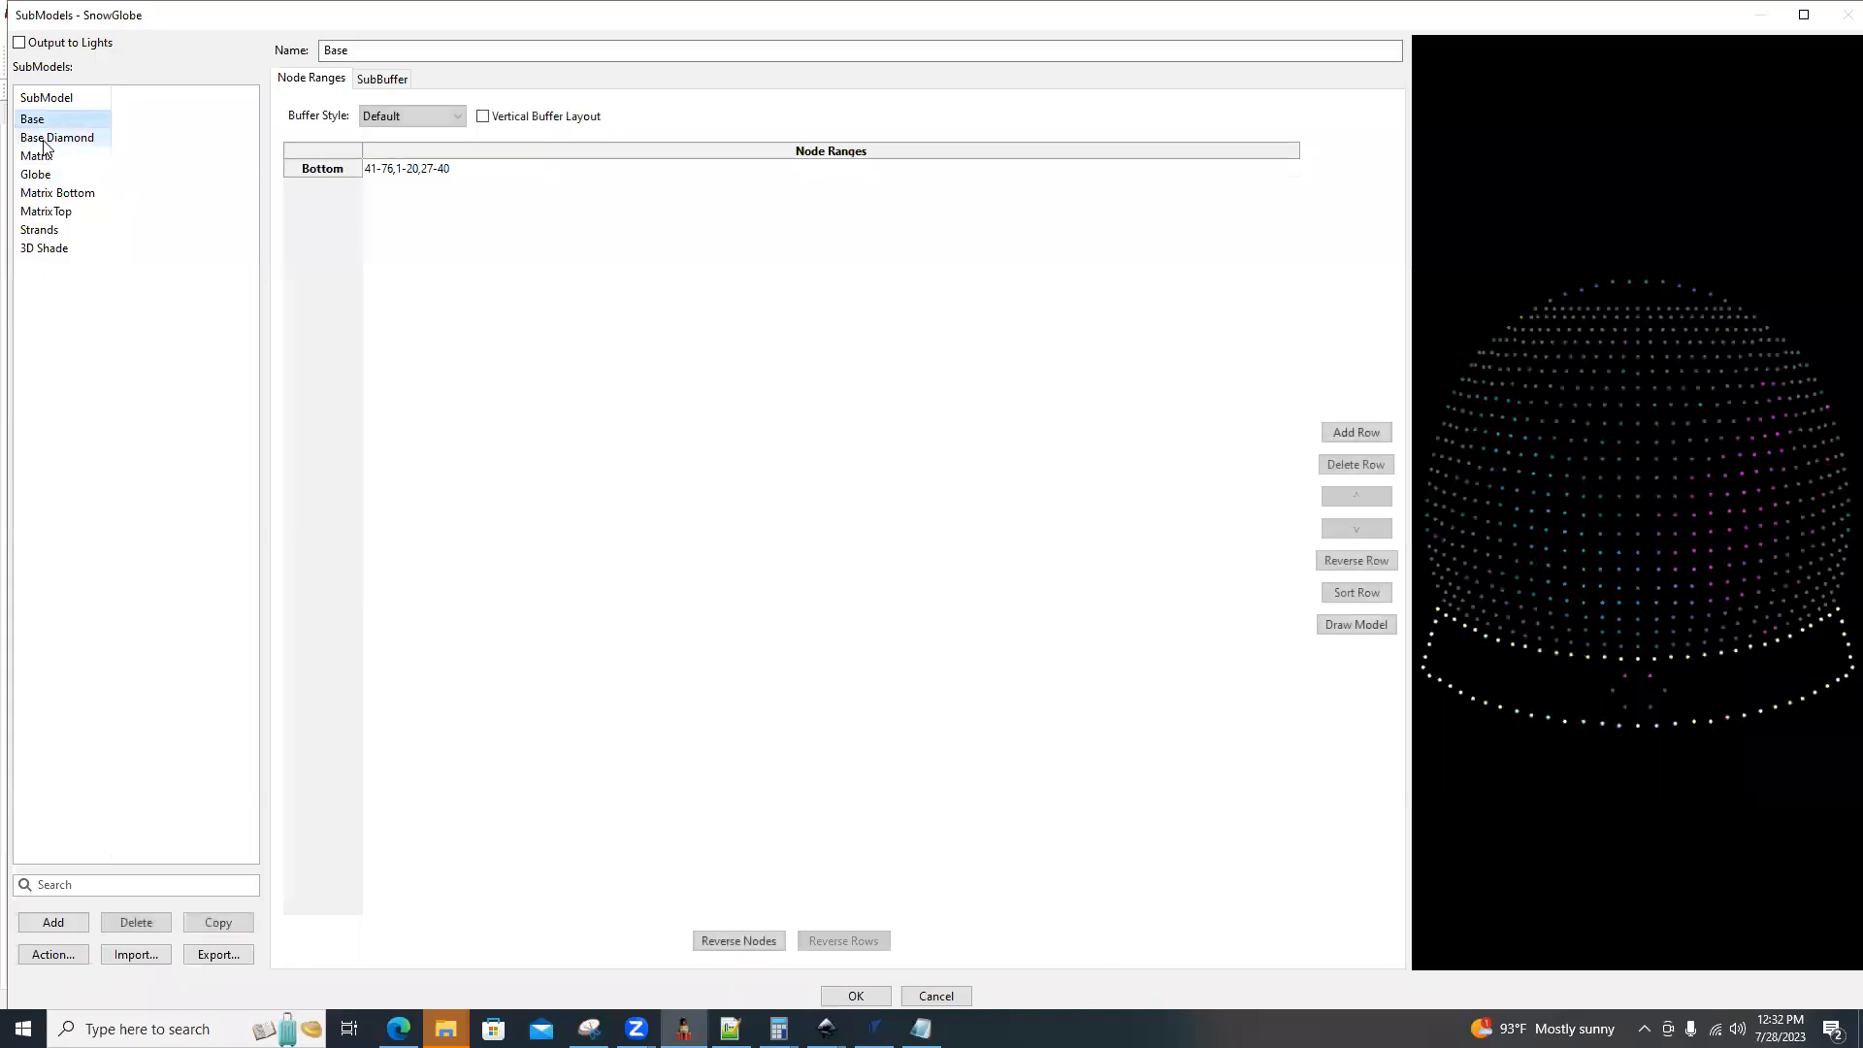
left_click(45, 142)
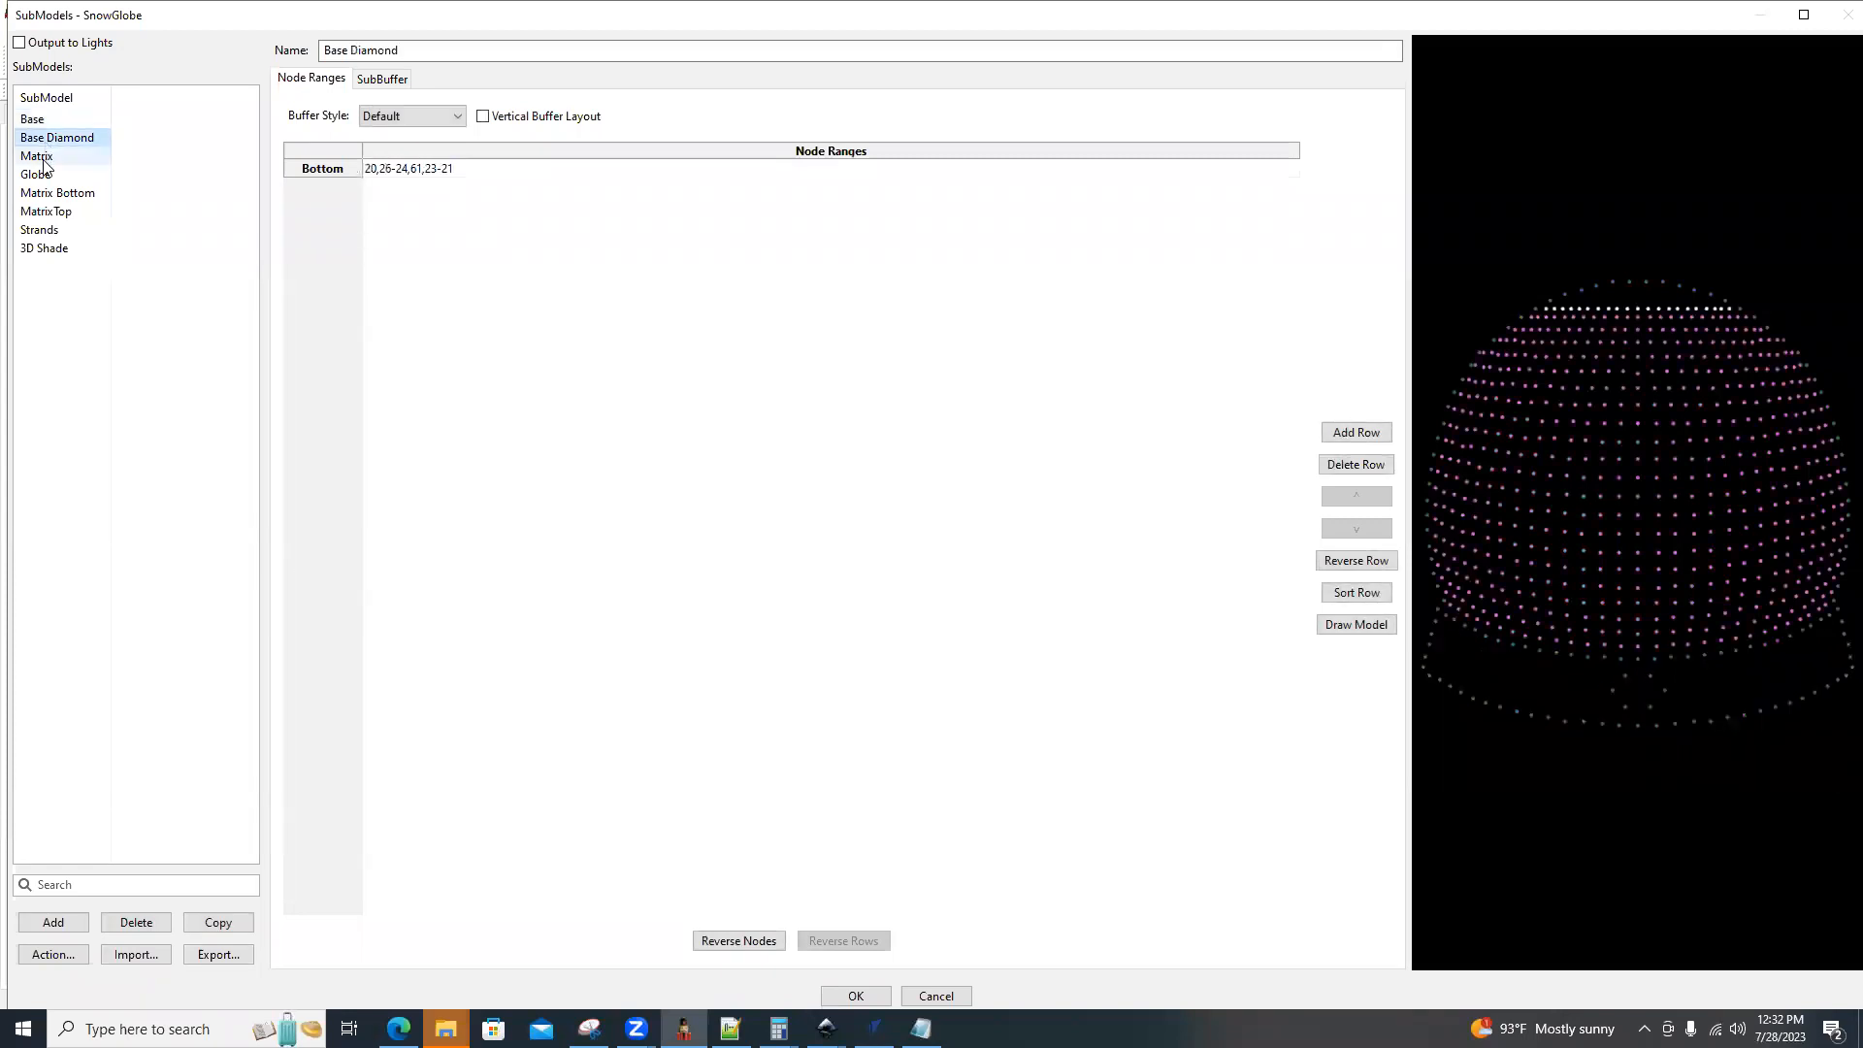
left_click(41, 159)
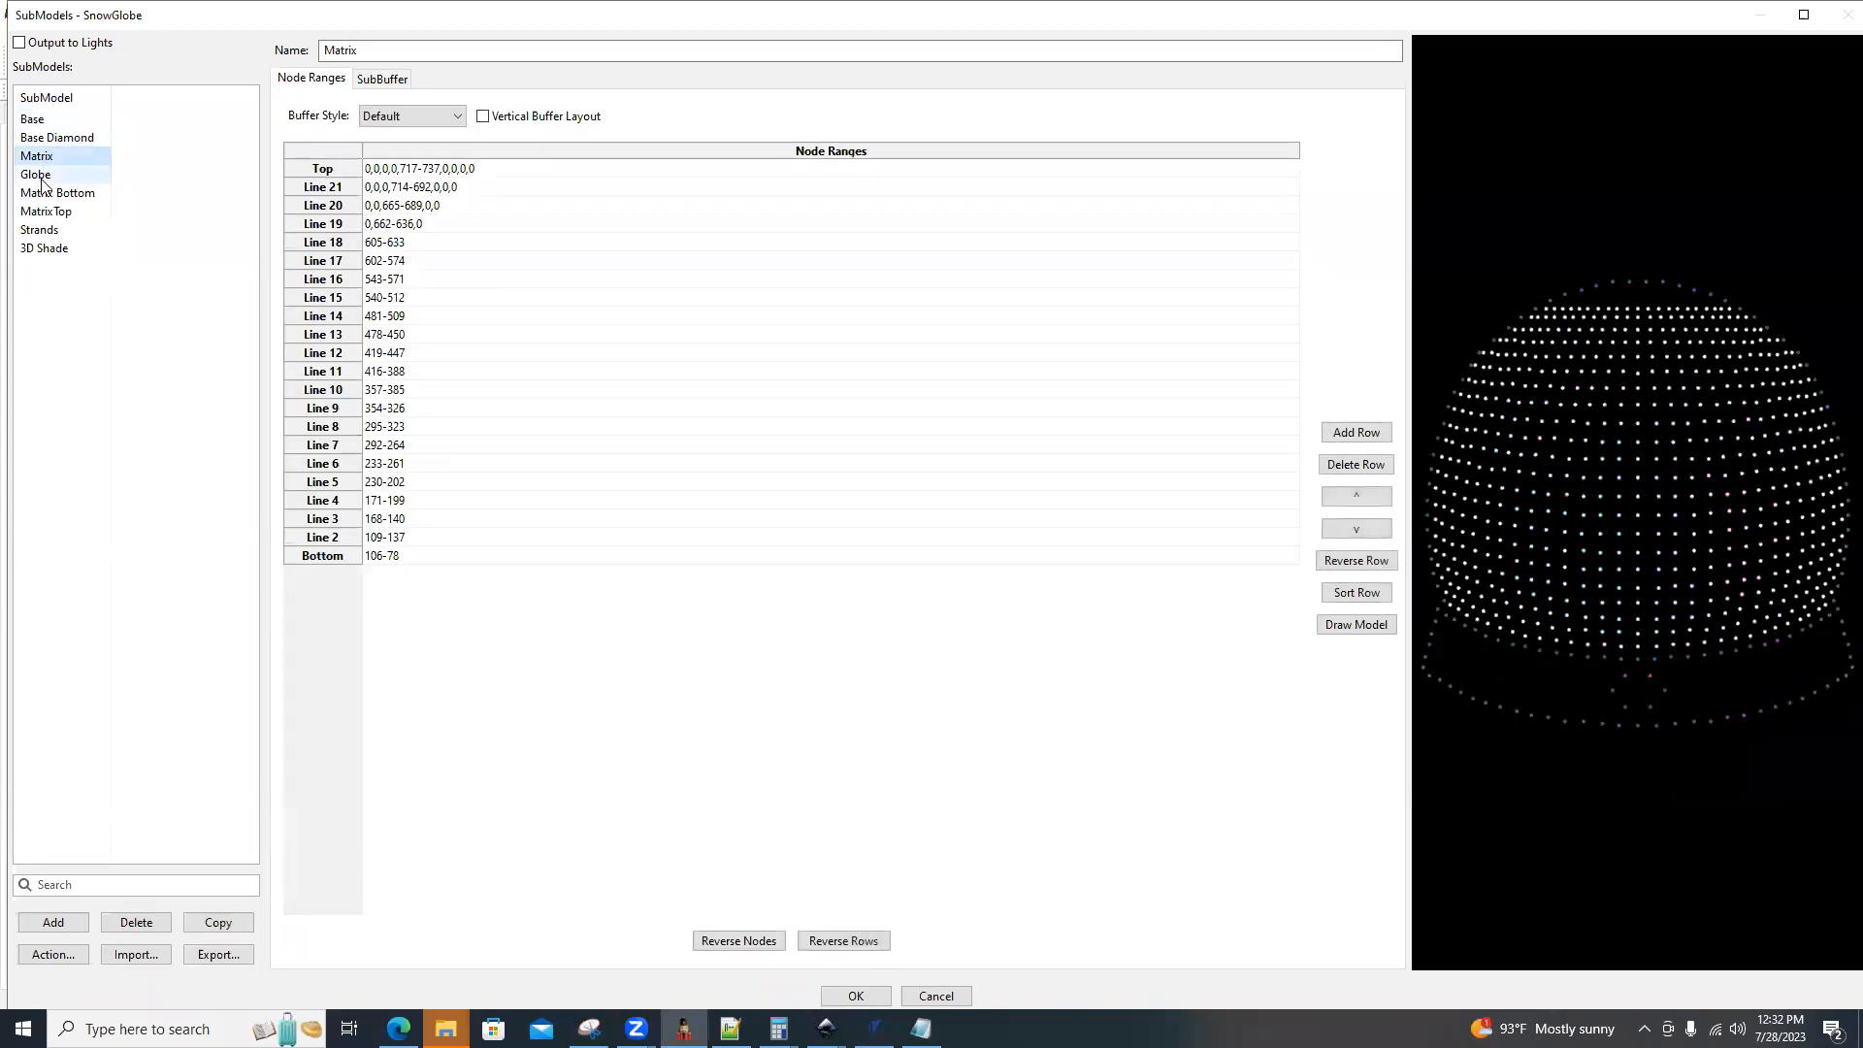
left_click(43, 180)
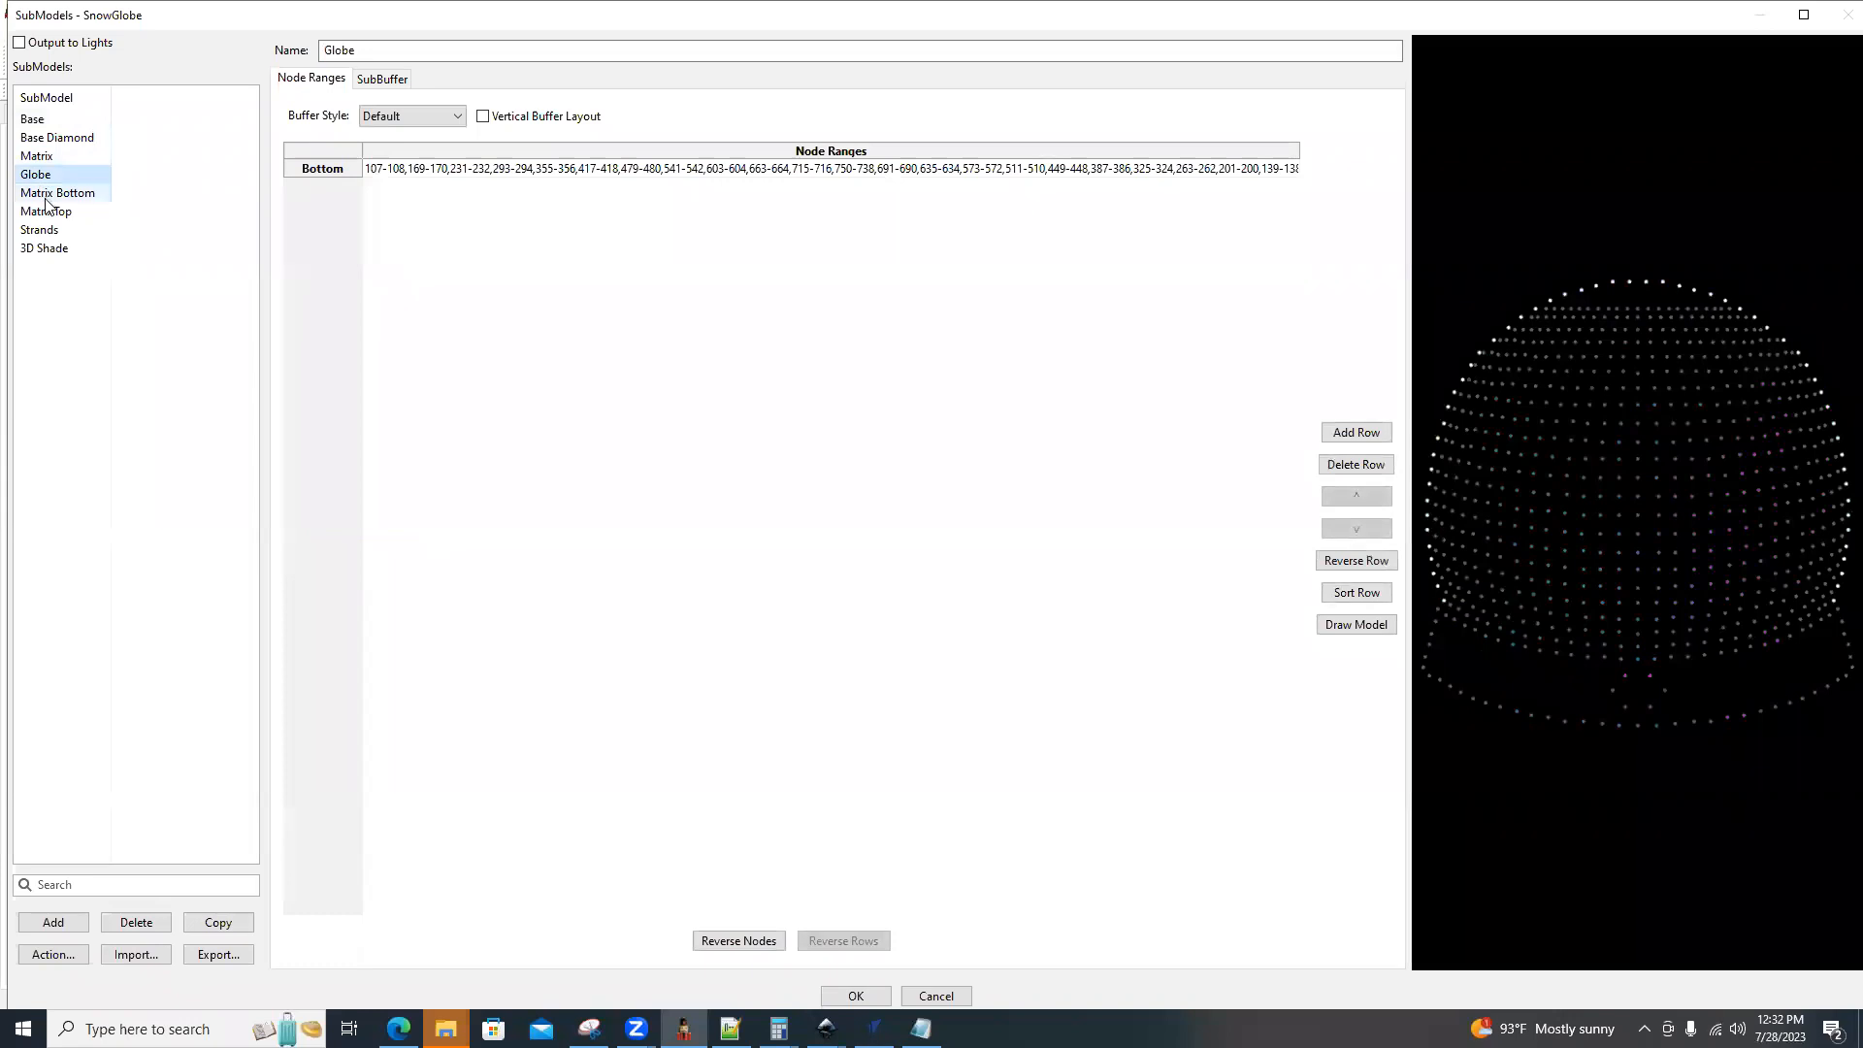
left_click(45, 199)
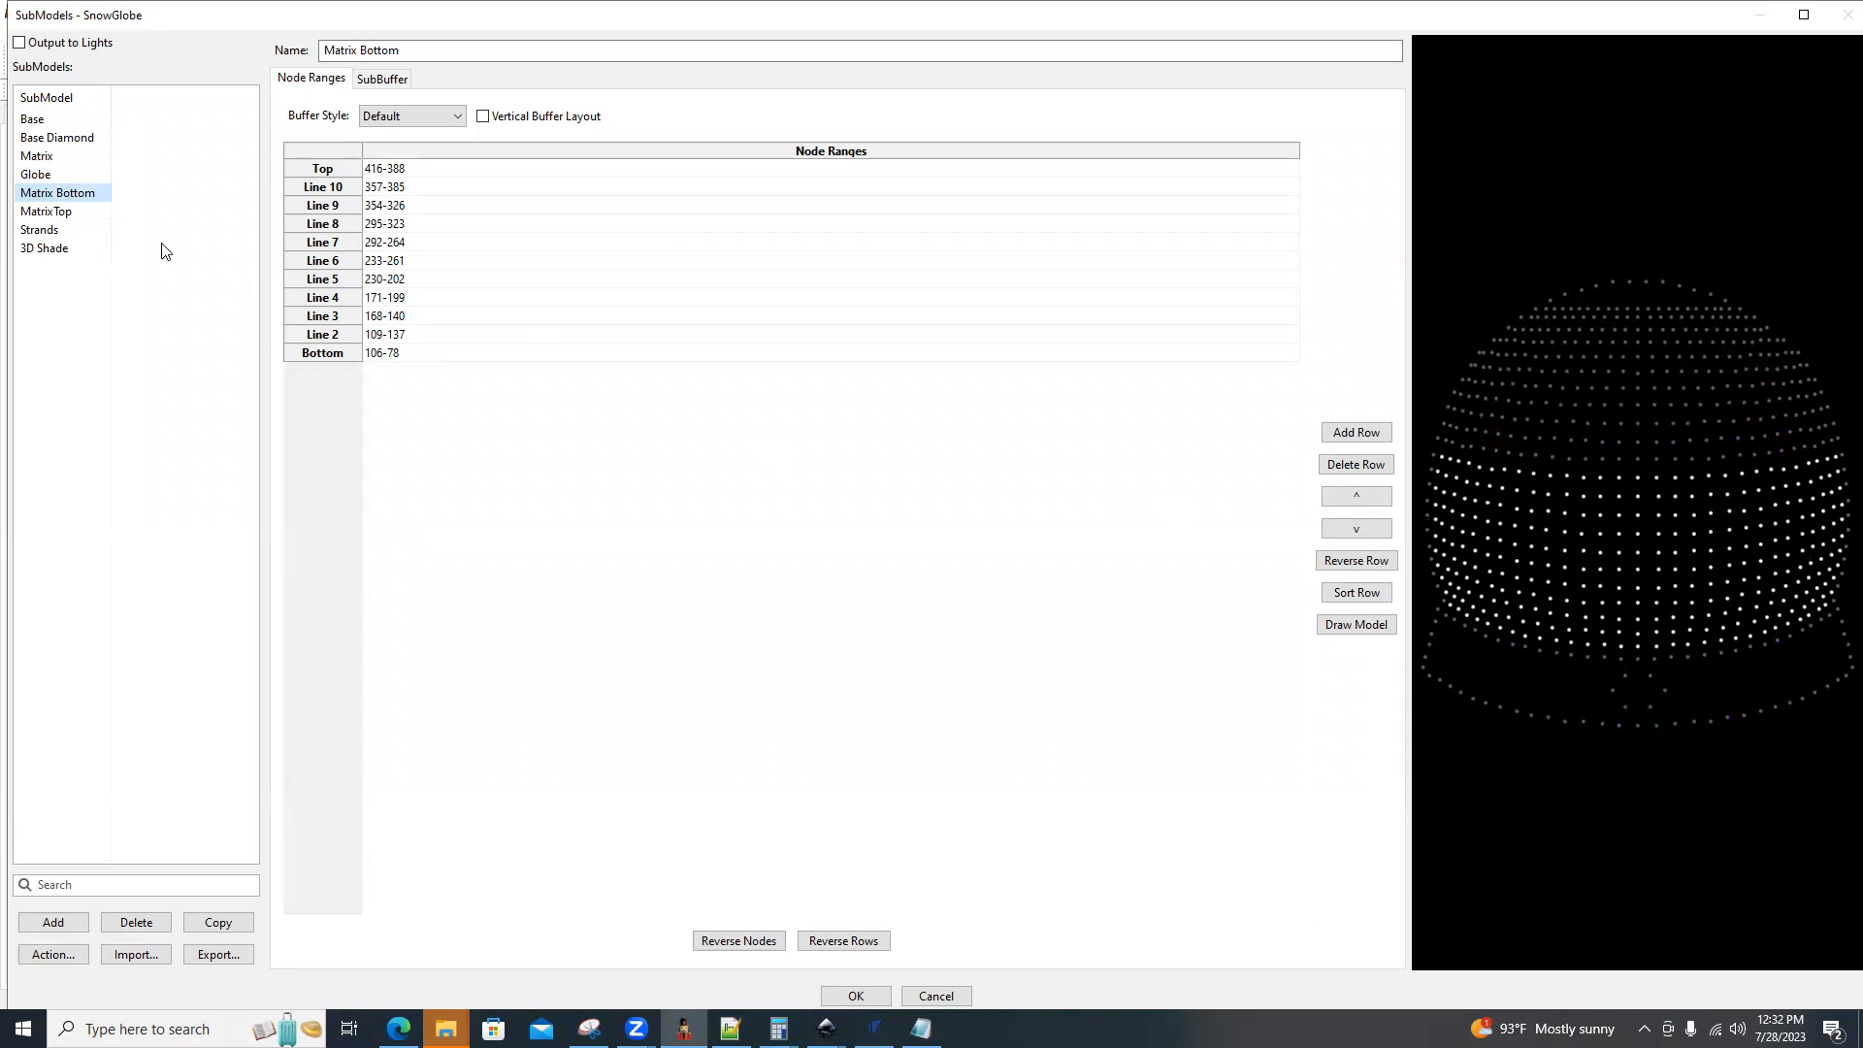
left_click(39, 160)
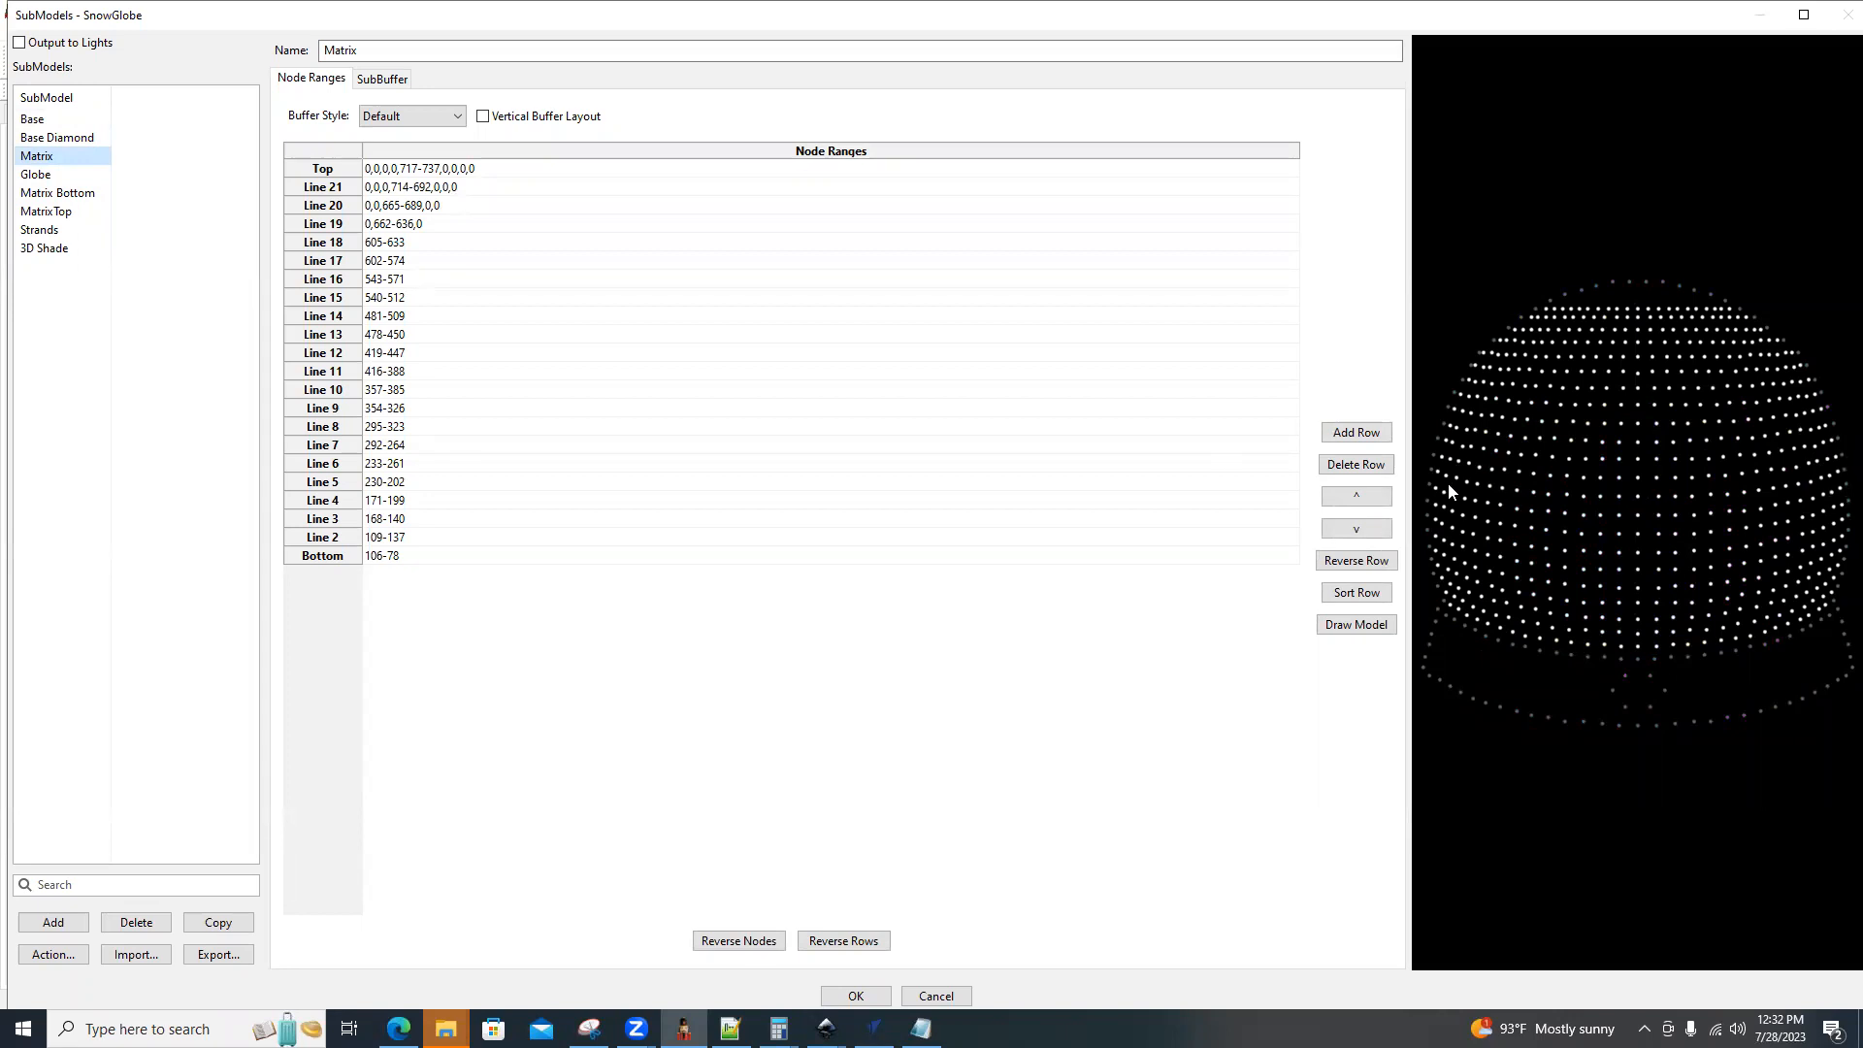
left_click(53, 194)
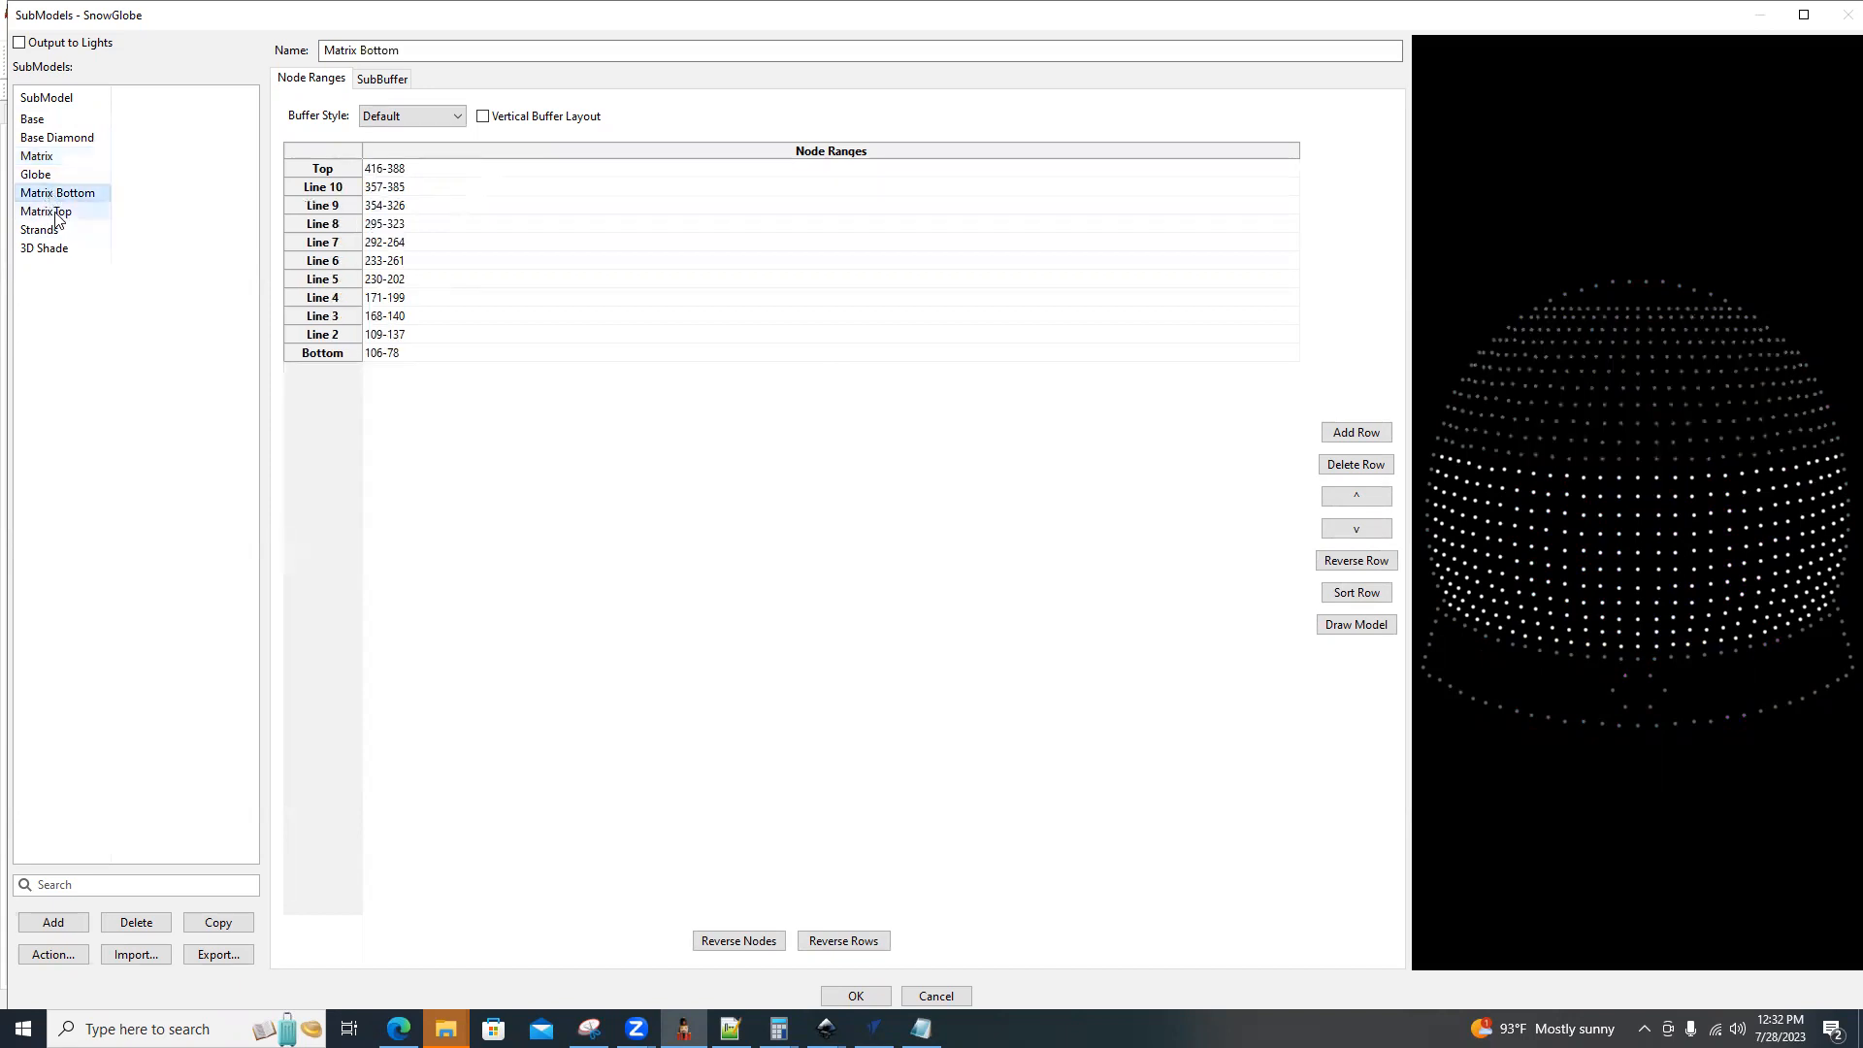
left_click(55, 214)
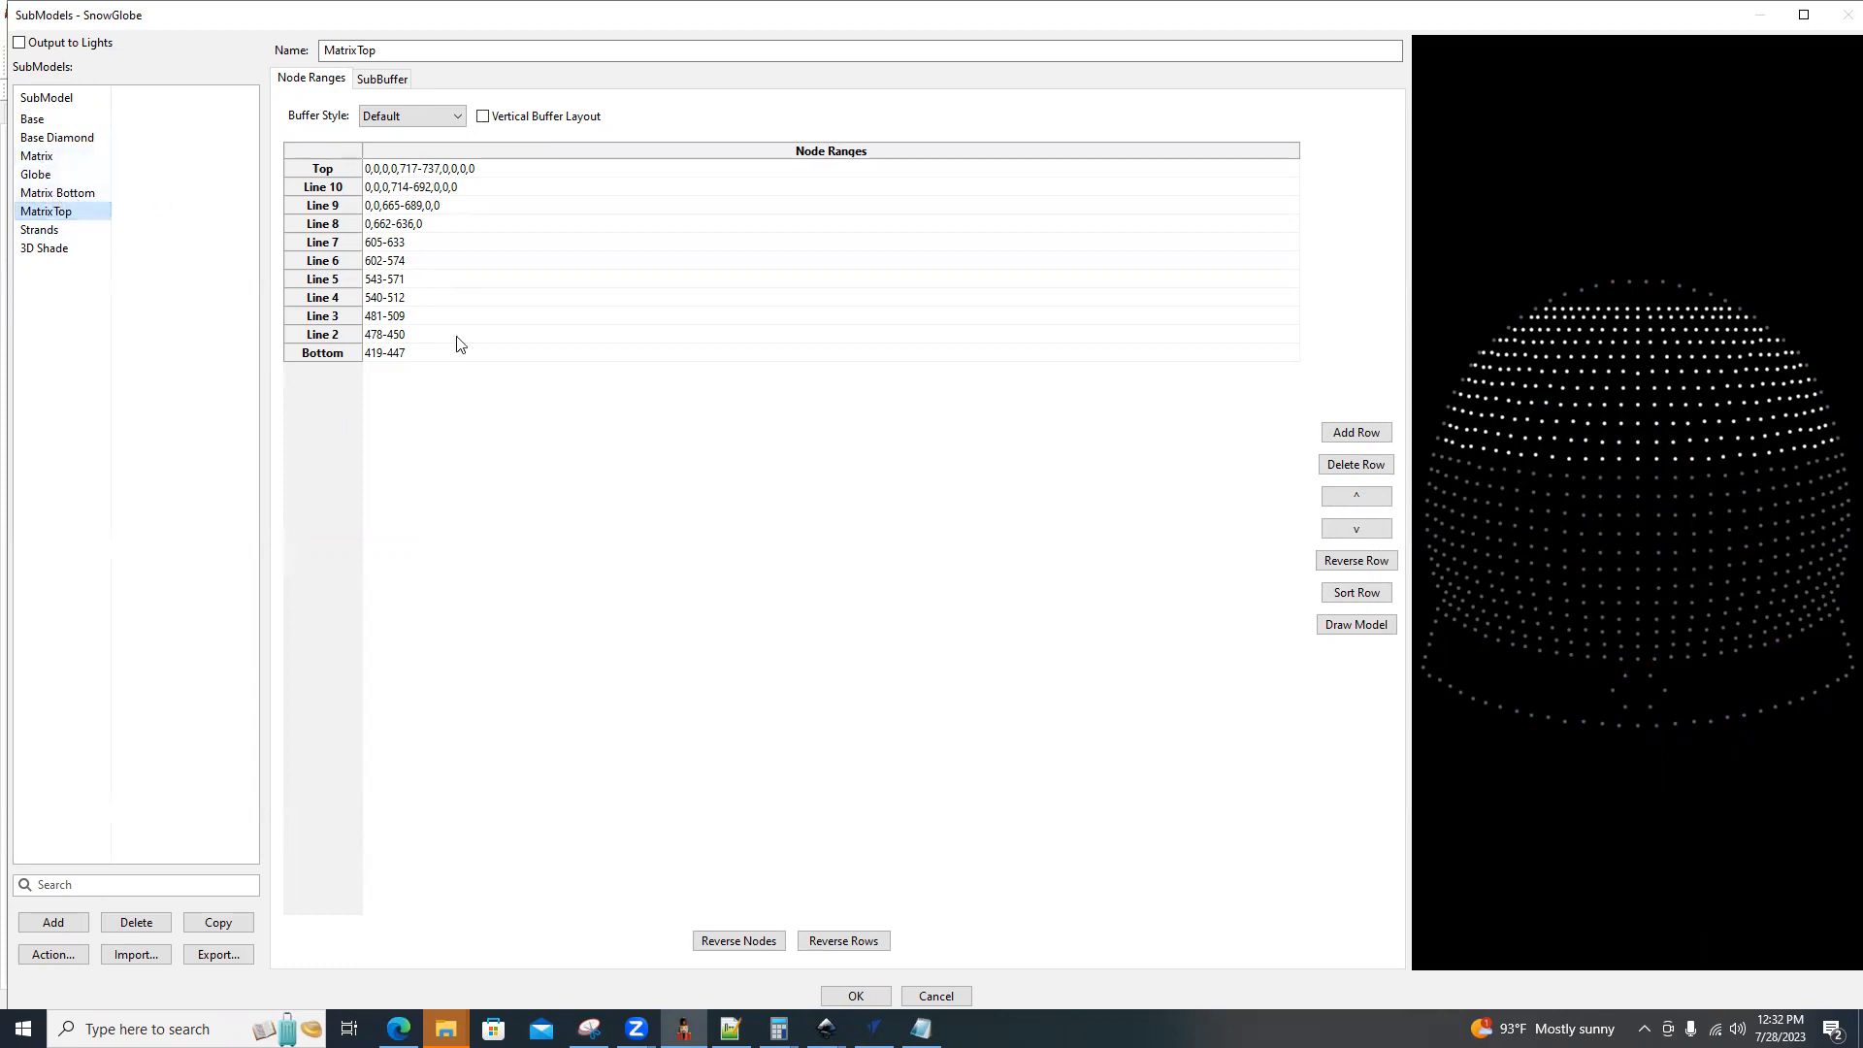
left_click(68, 230)
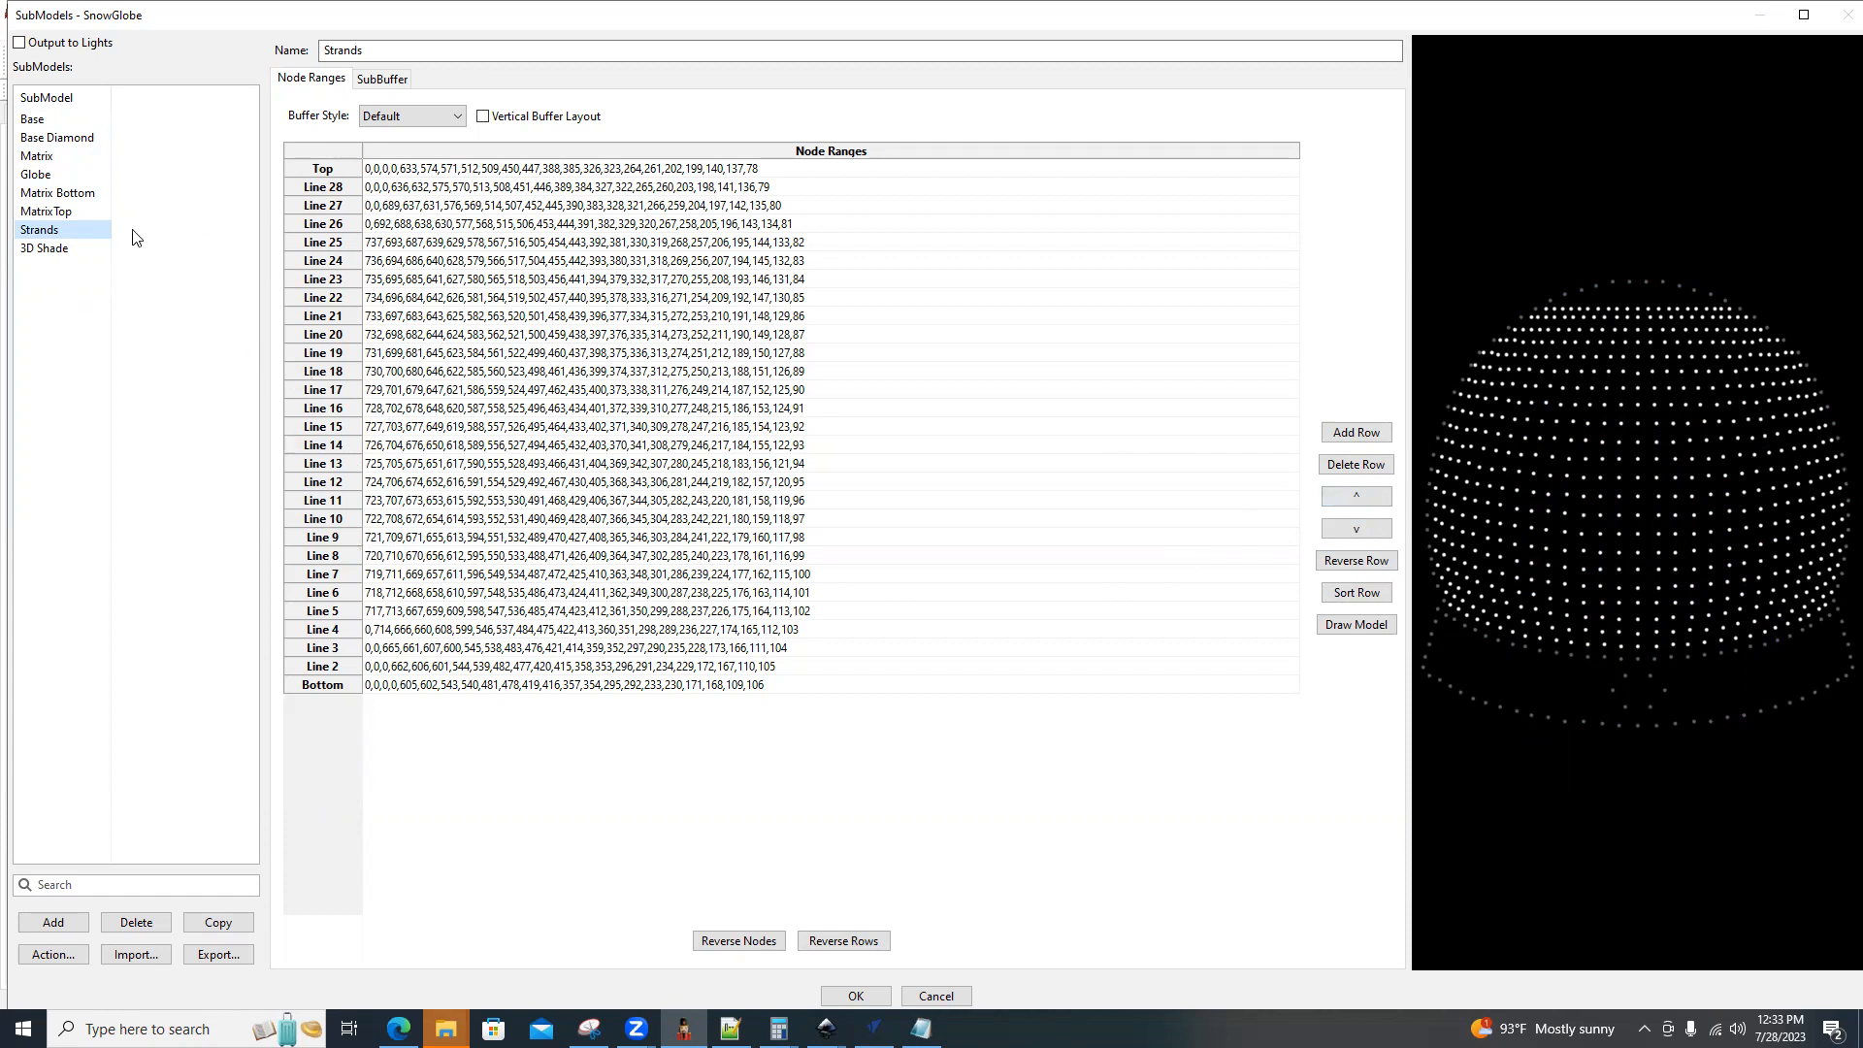
Split the Strands submodel into individual strand submodels and check Strands-01 through Strands-05.
right_click(46, 238)
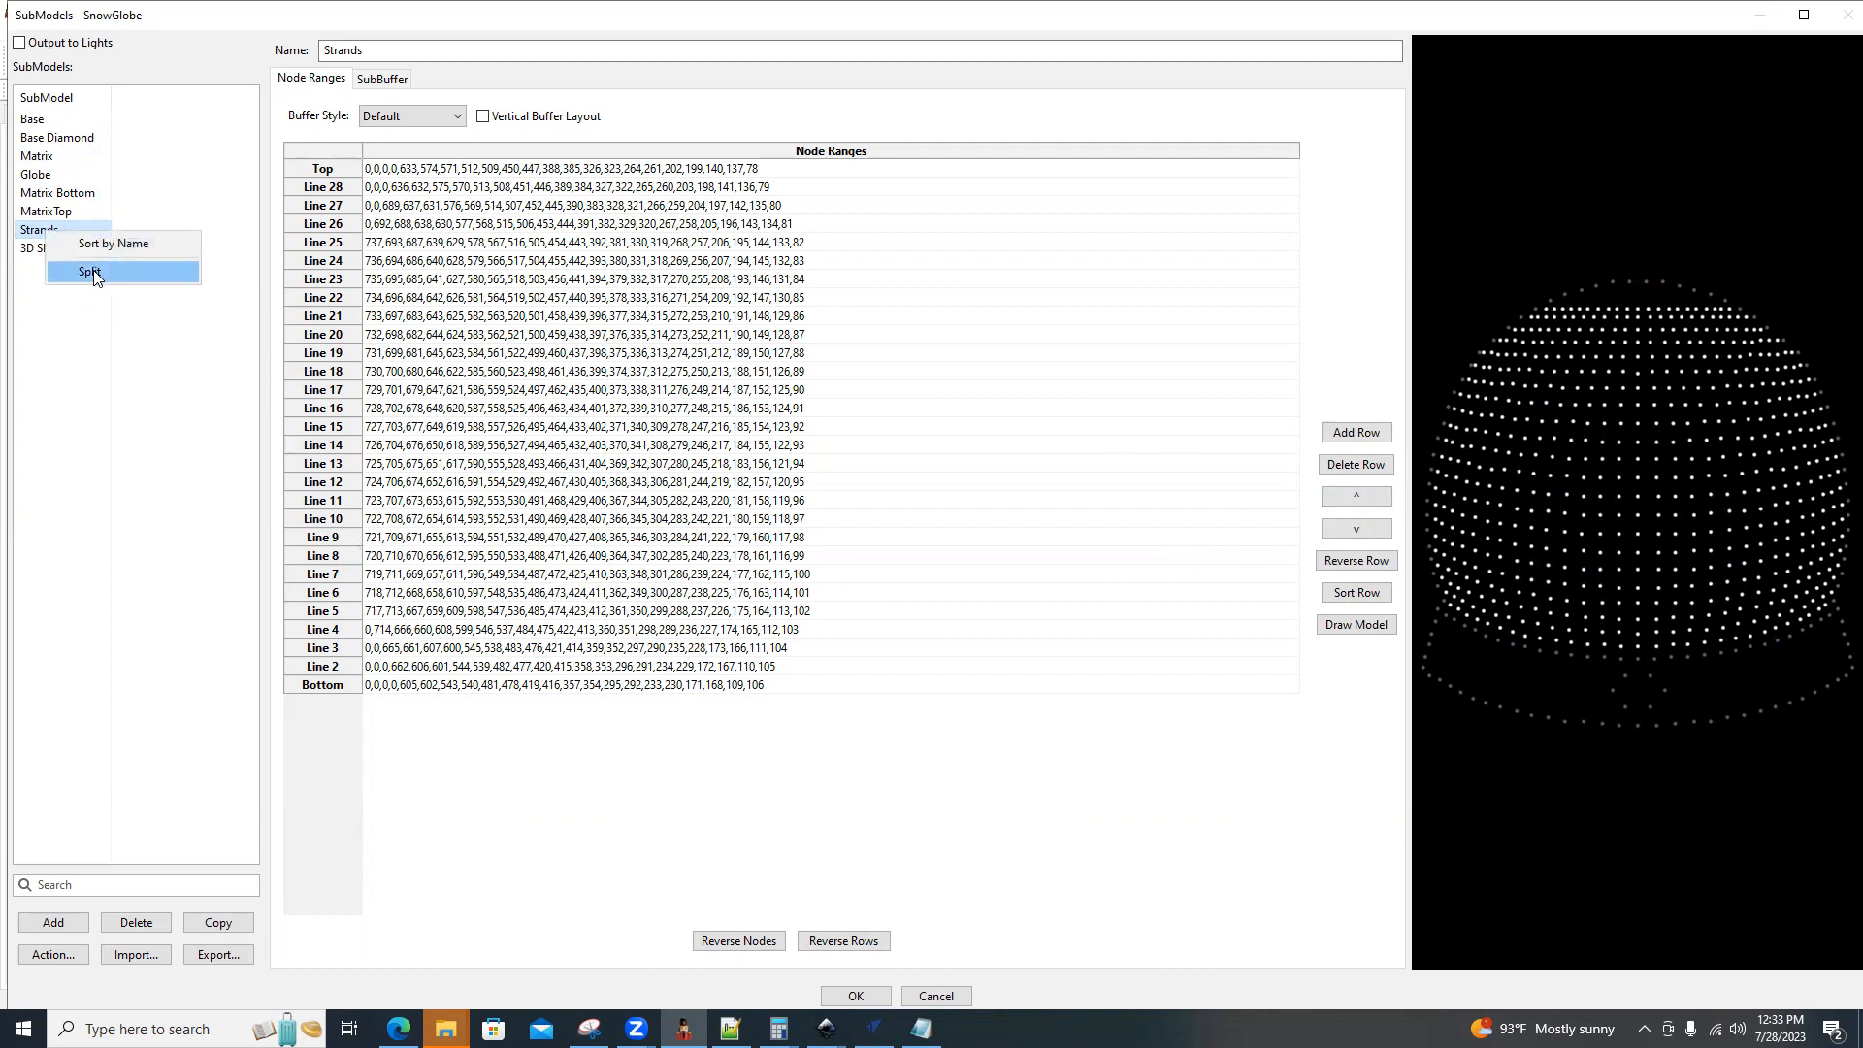
left_click(94, 273)
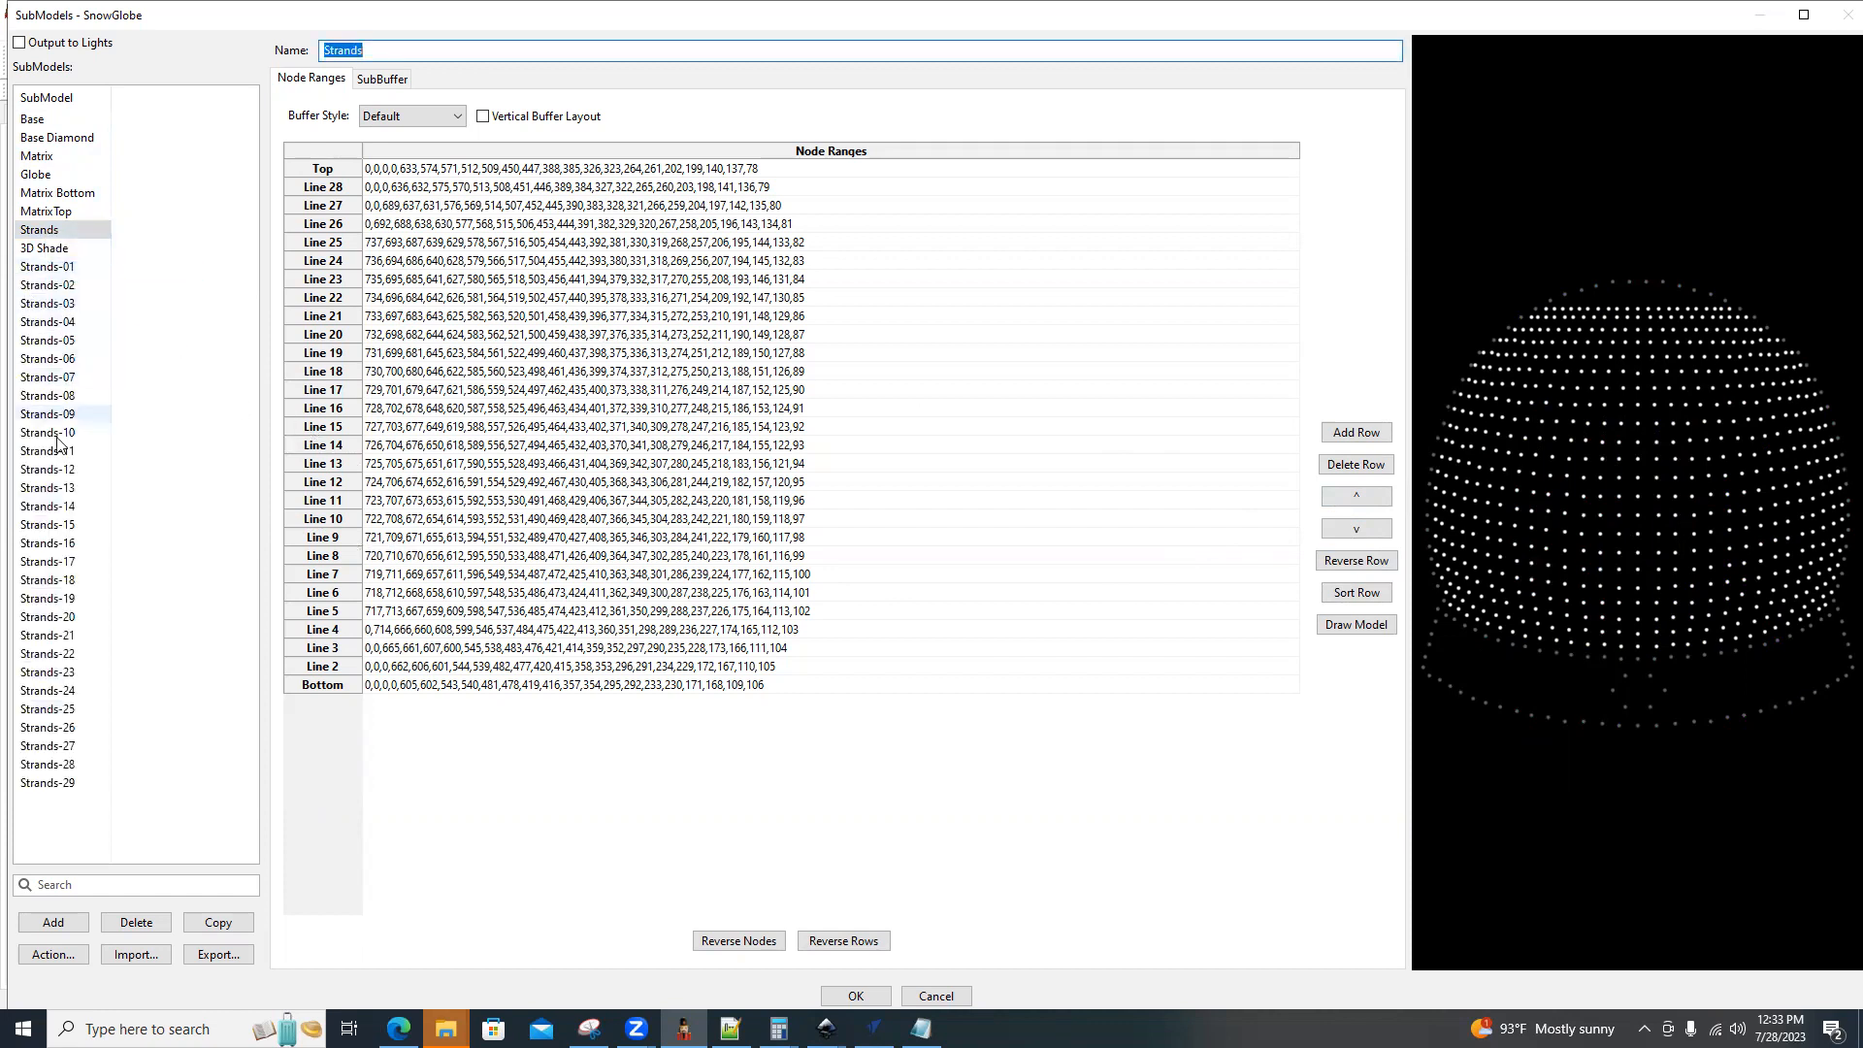
left_click(33, 271)
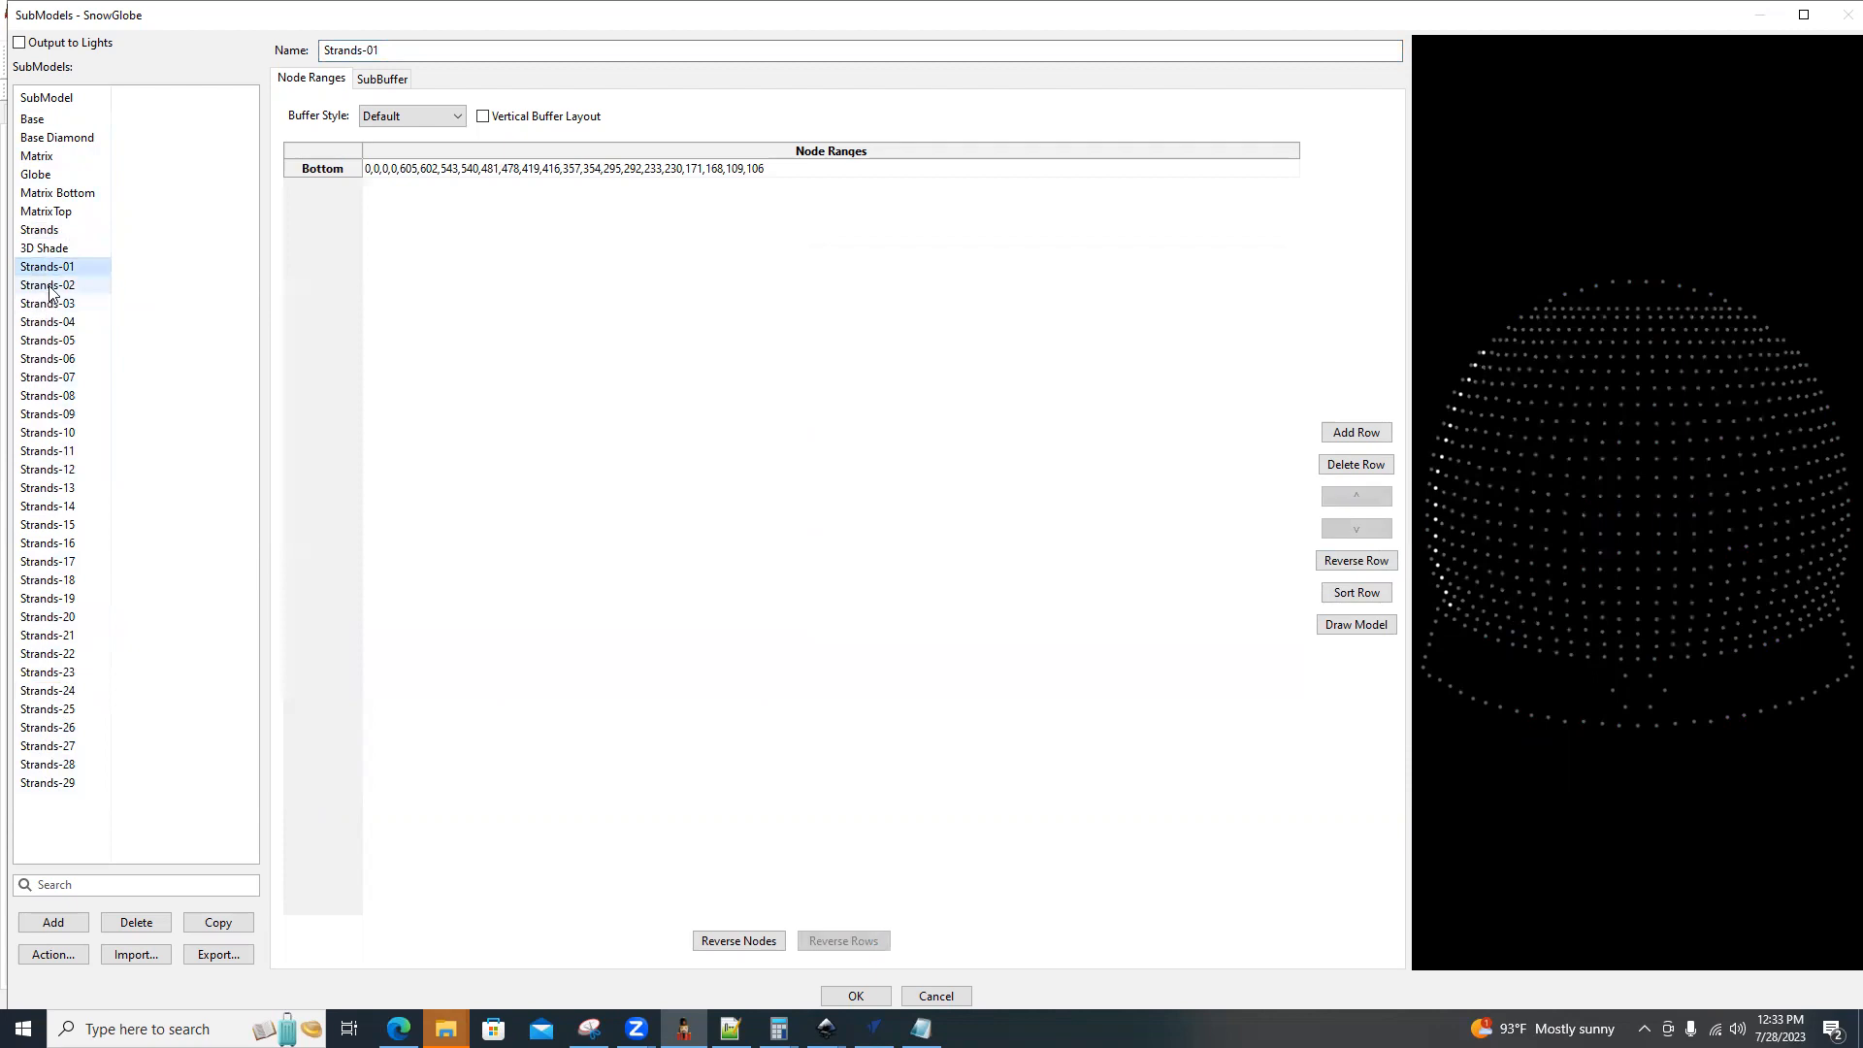
left_click(48, 286)
left_click(53, 306)
left_click(54, 323)
left_click(49, 341)
Delete the split submodels Strands-01 through Strands-29.
left_click(60, 272)
left_click(58, 784, "shift")
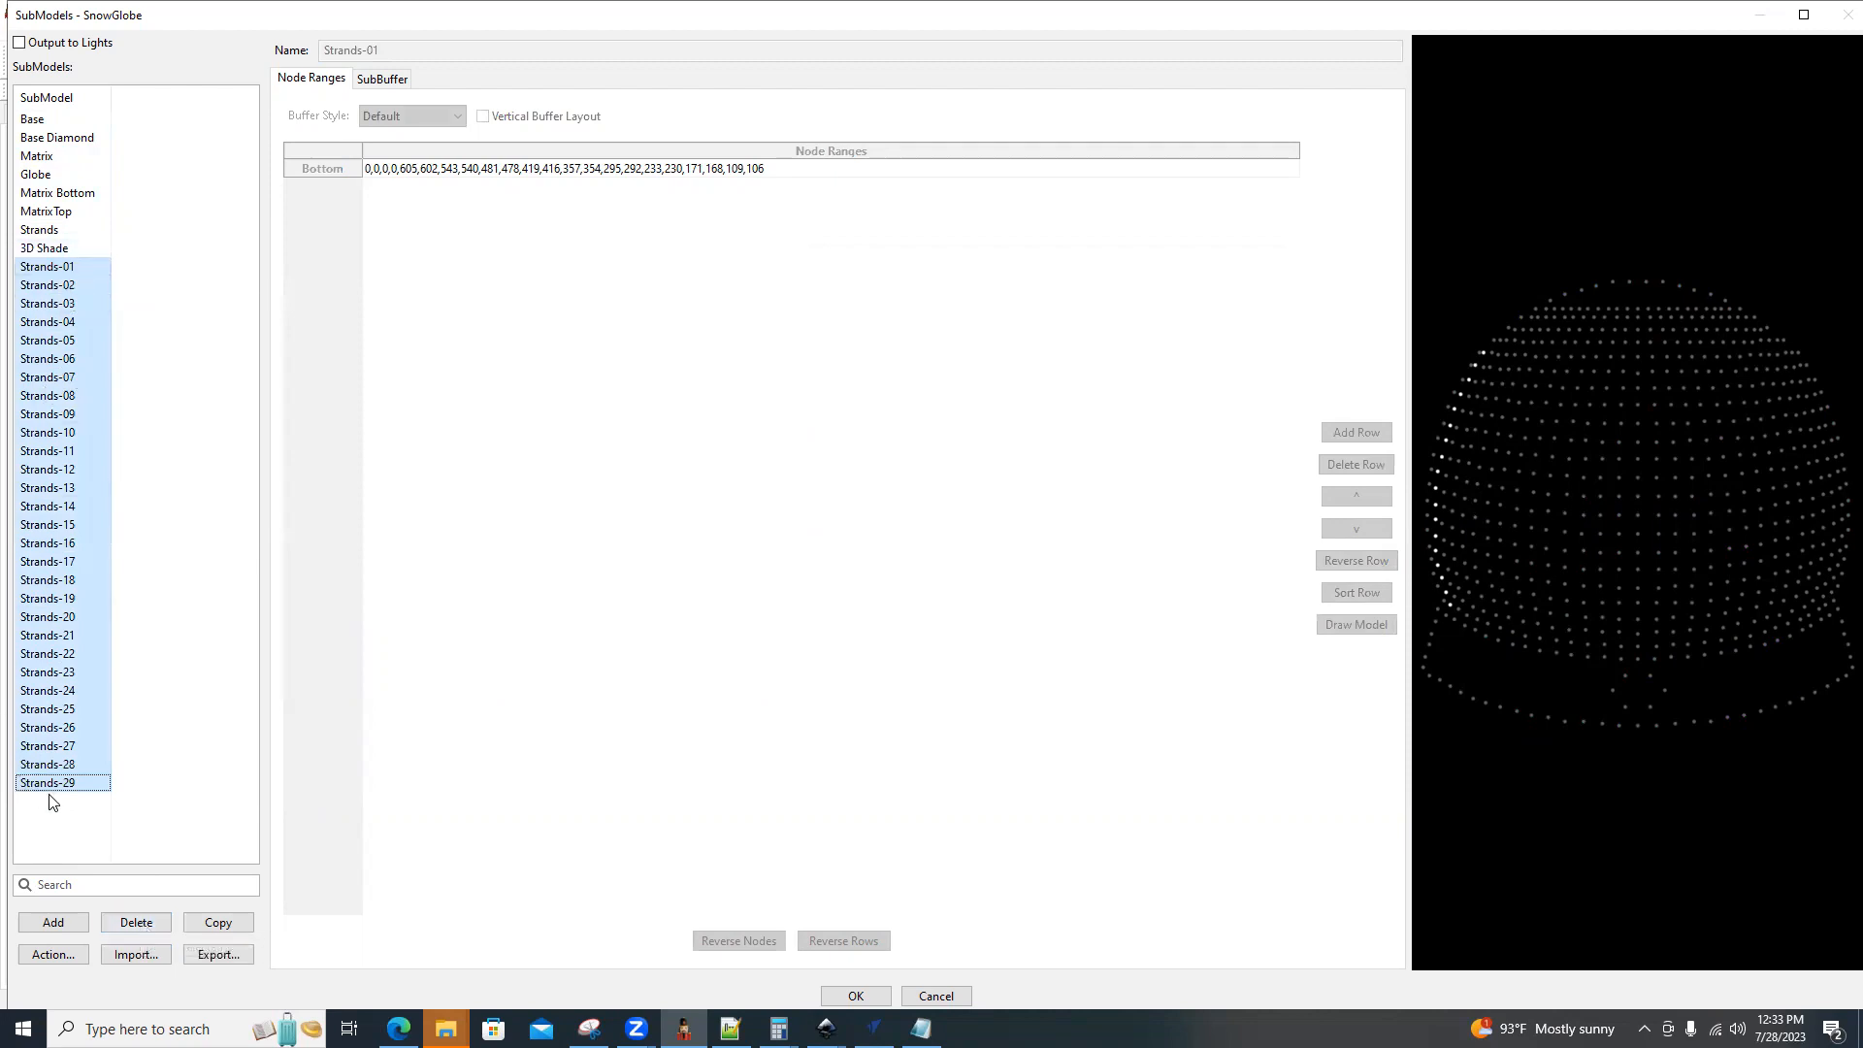
left_click(137, 923)
left_click(1005, 541)
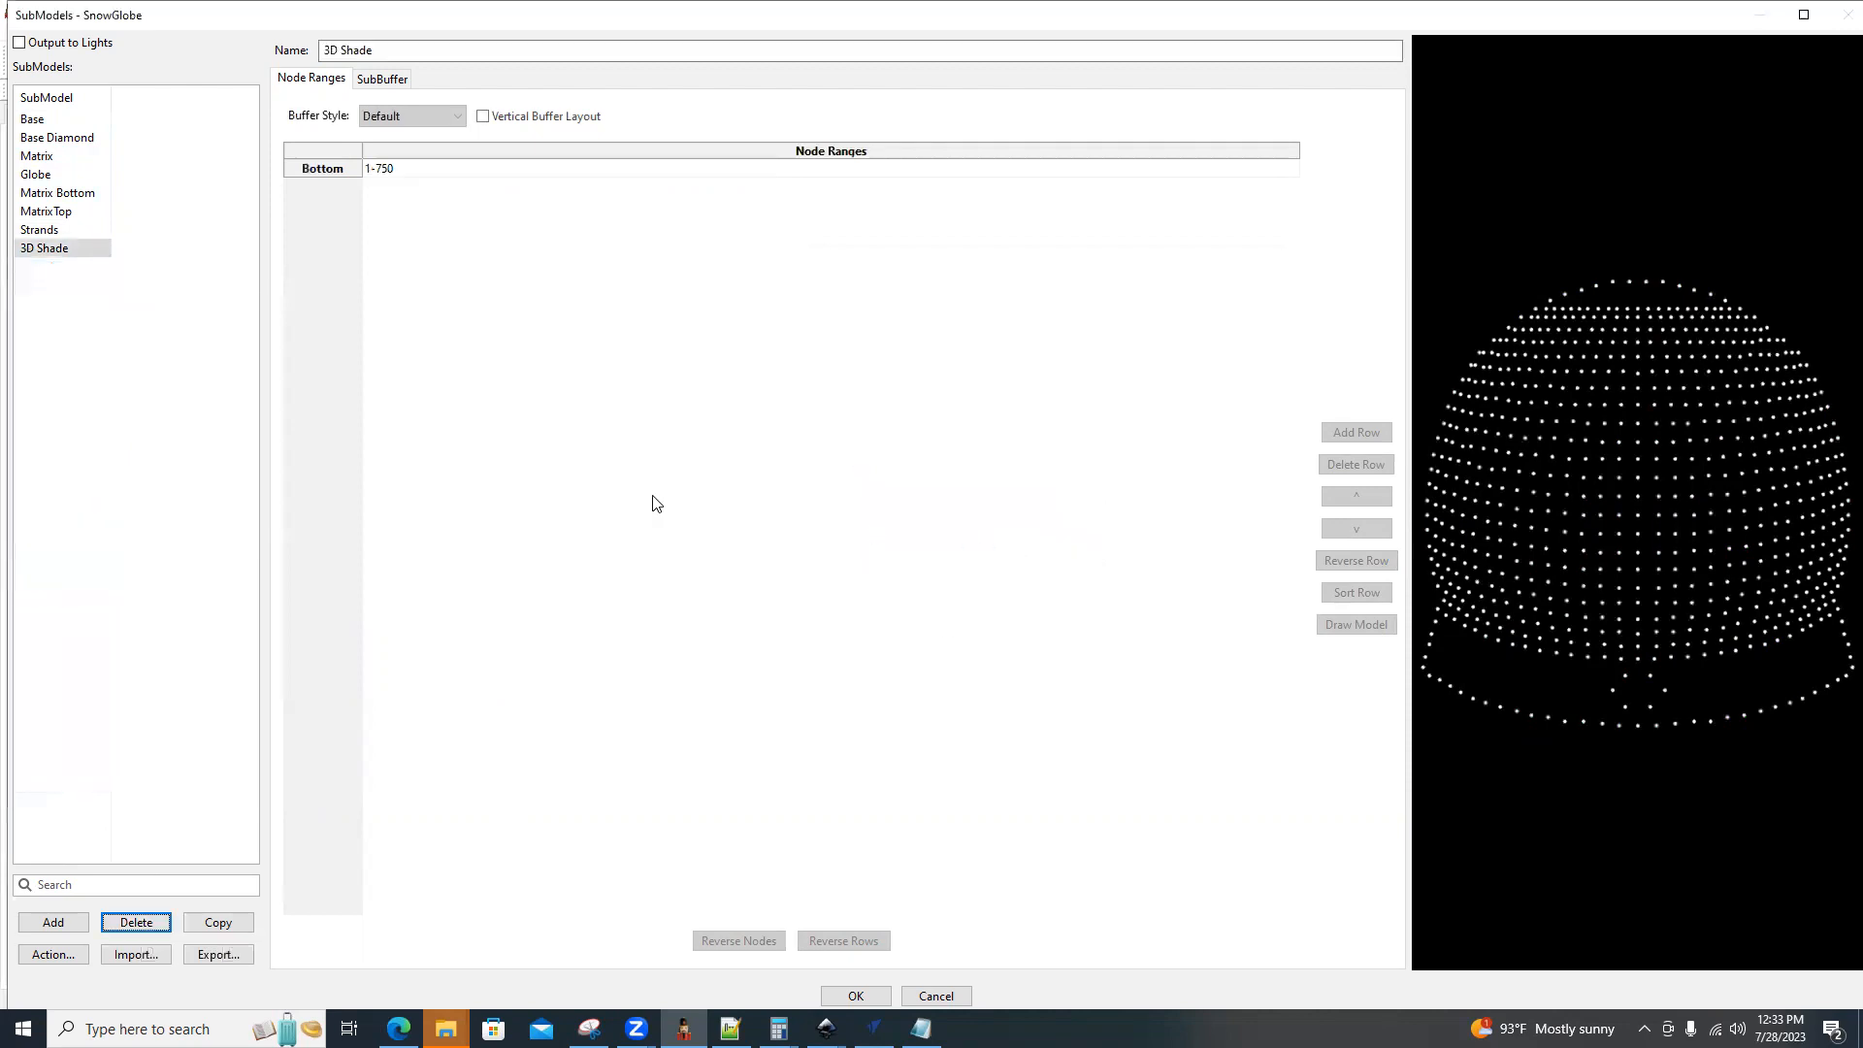
Check the 3D Shade submodel, accept the SnowGlobe's submodel definitions and save the layout.
left_click(45, 250)
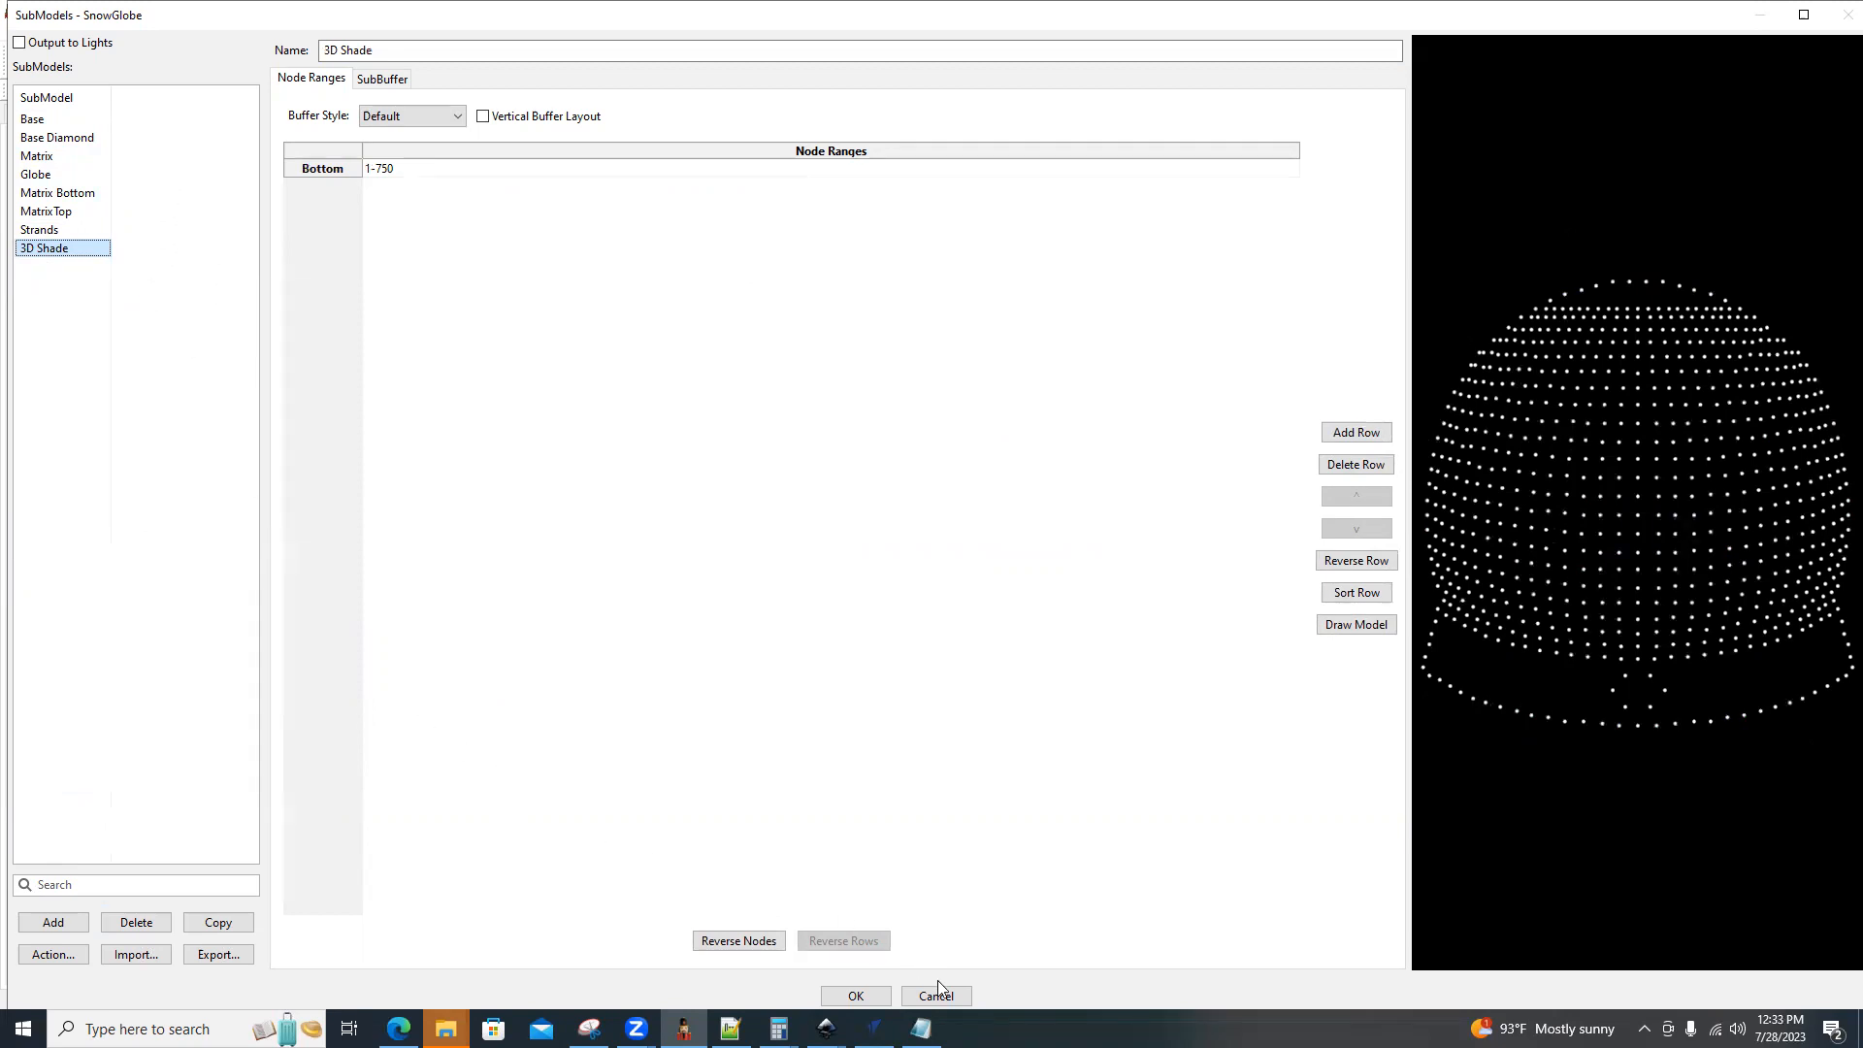
left_click(879, 991)
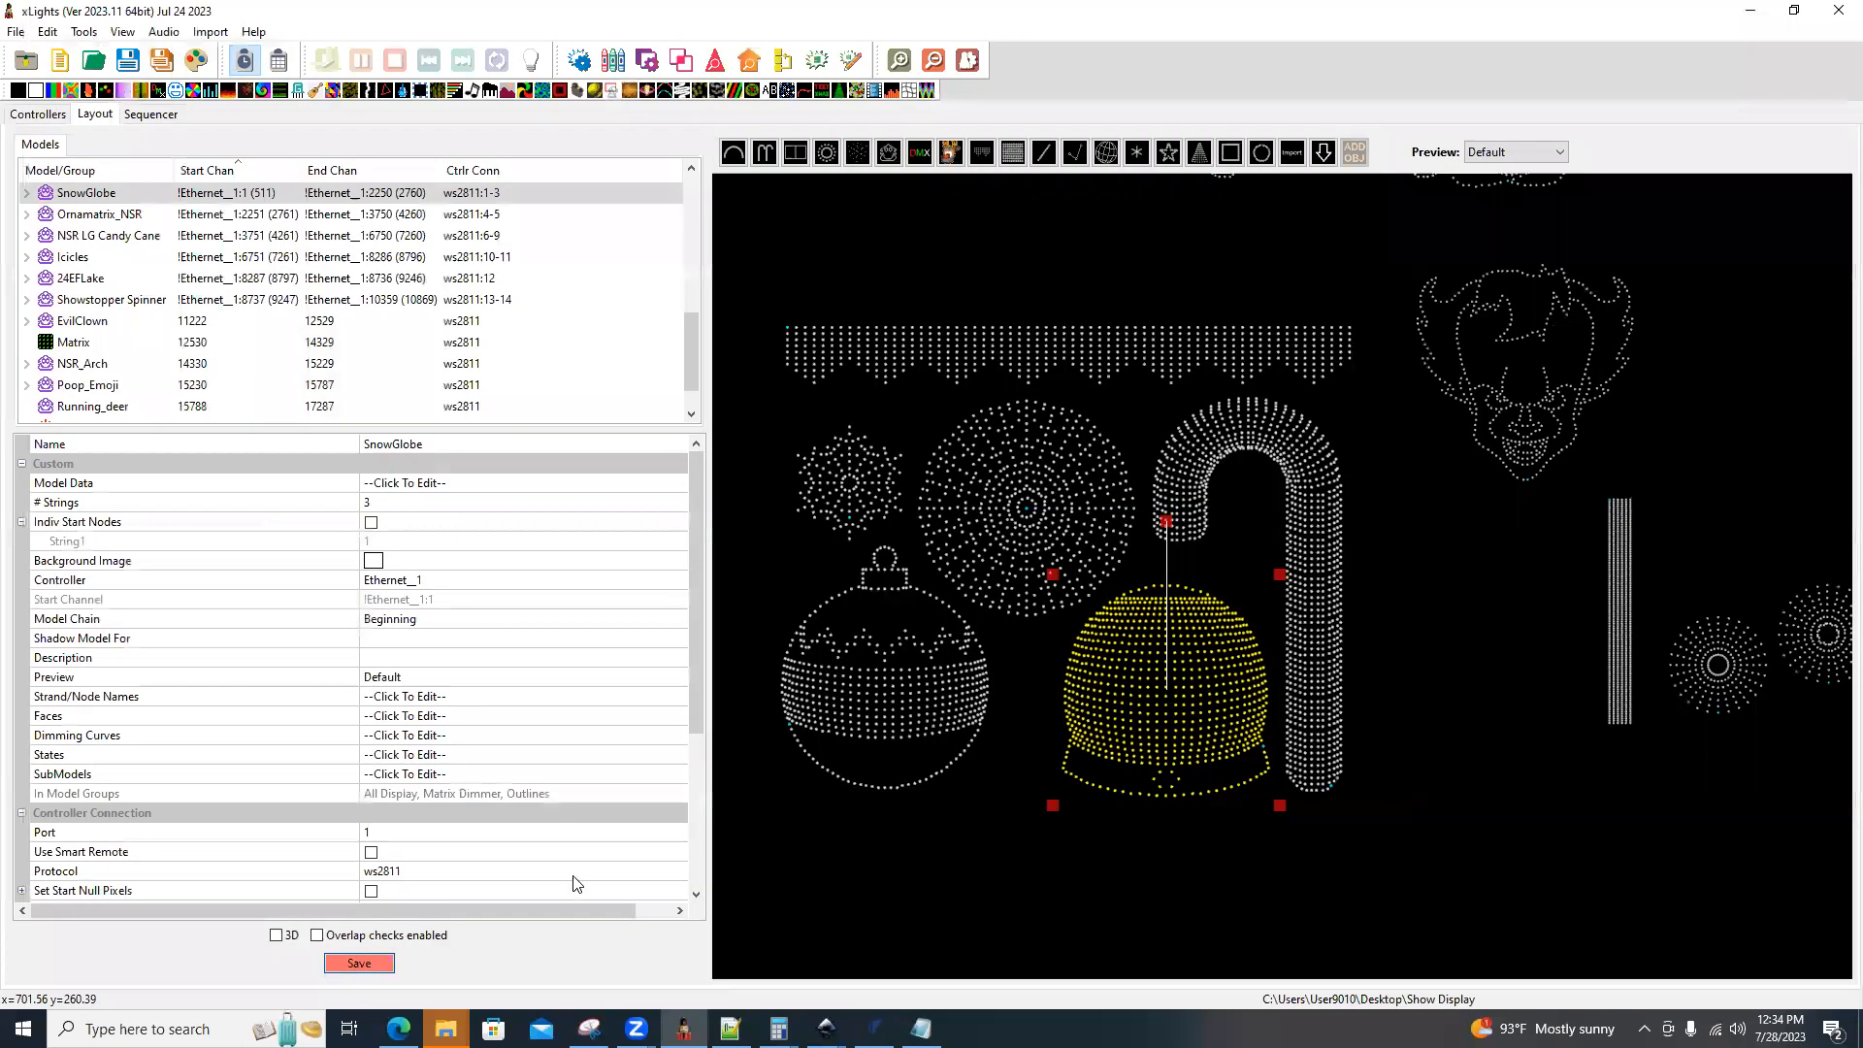
key("ctrl+s")
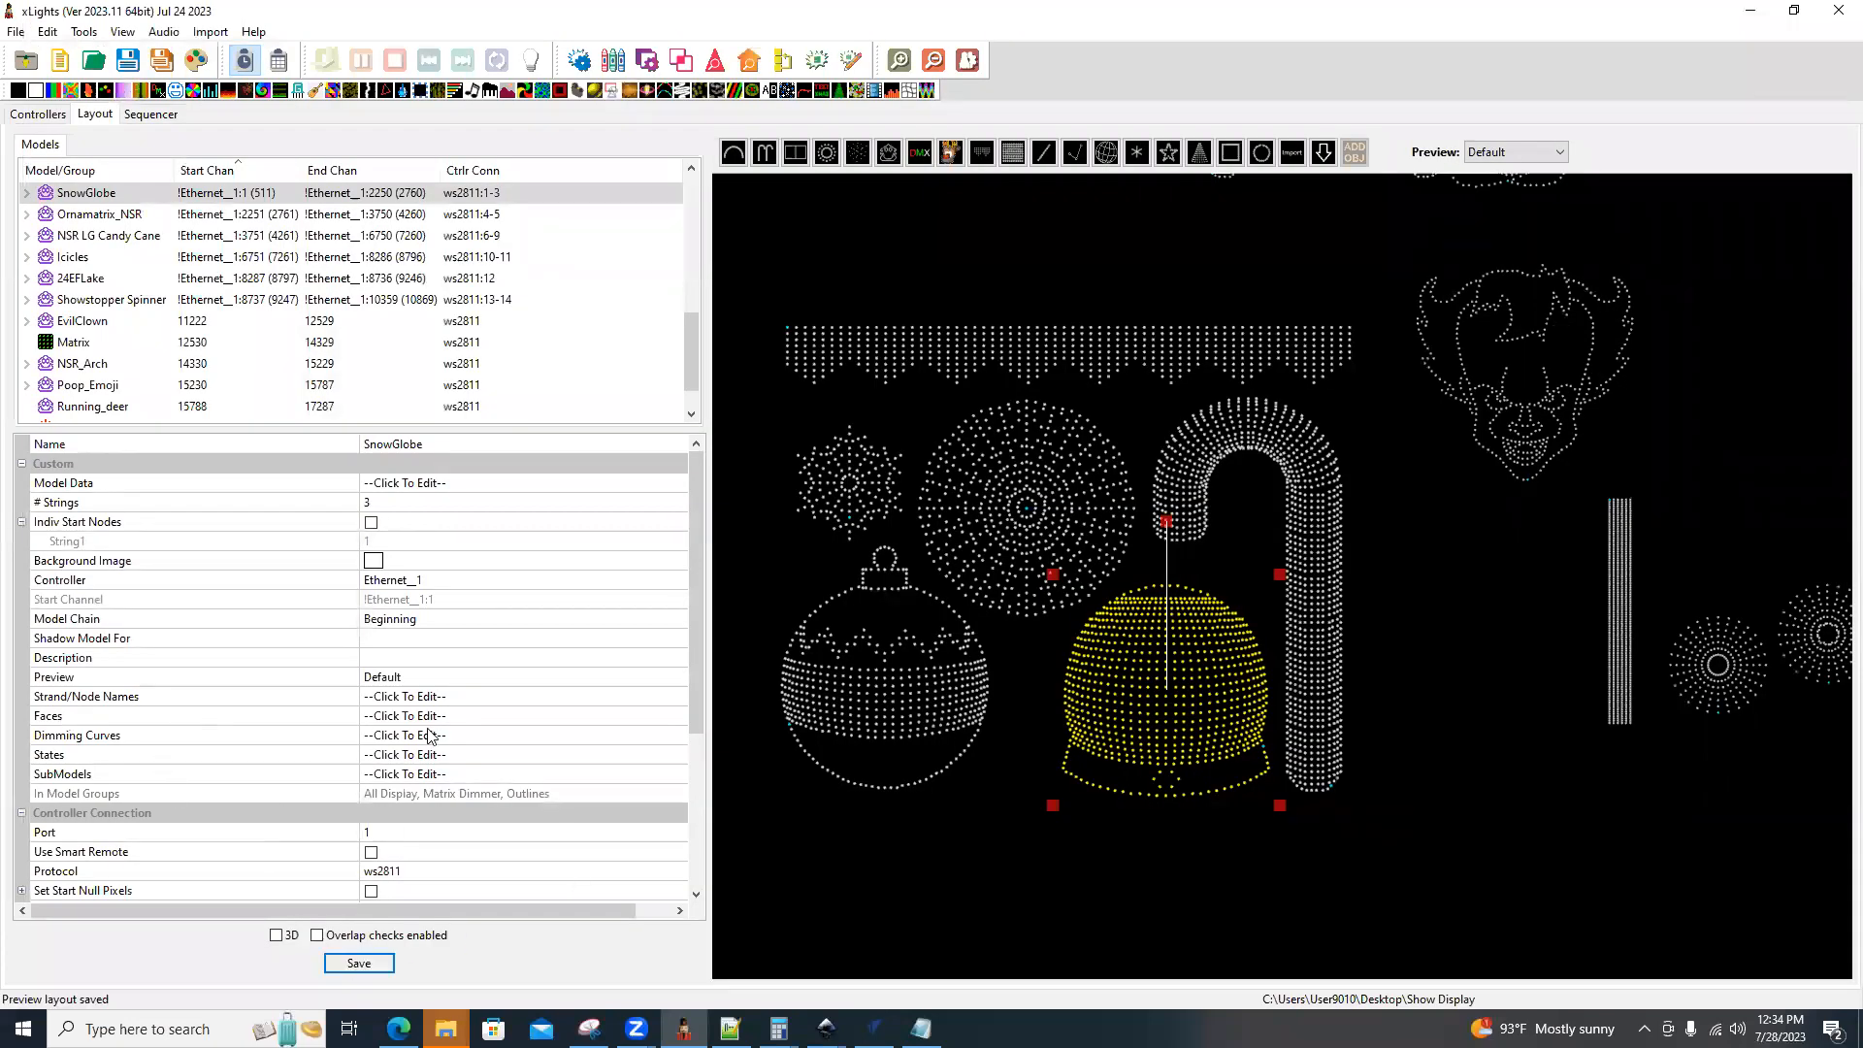
Open the SnowGlobe's face definitions, enlarge the model preview and examine the Face Outline nodes of 3D Shade Face.
left_click(681, 717)
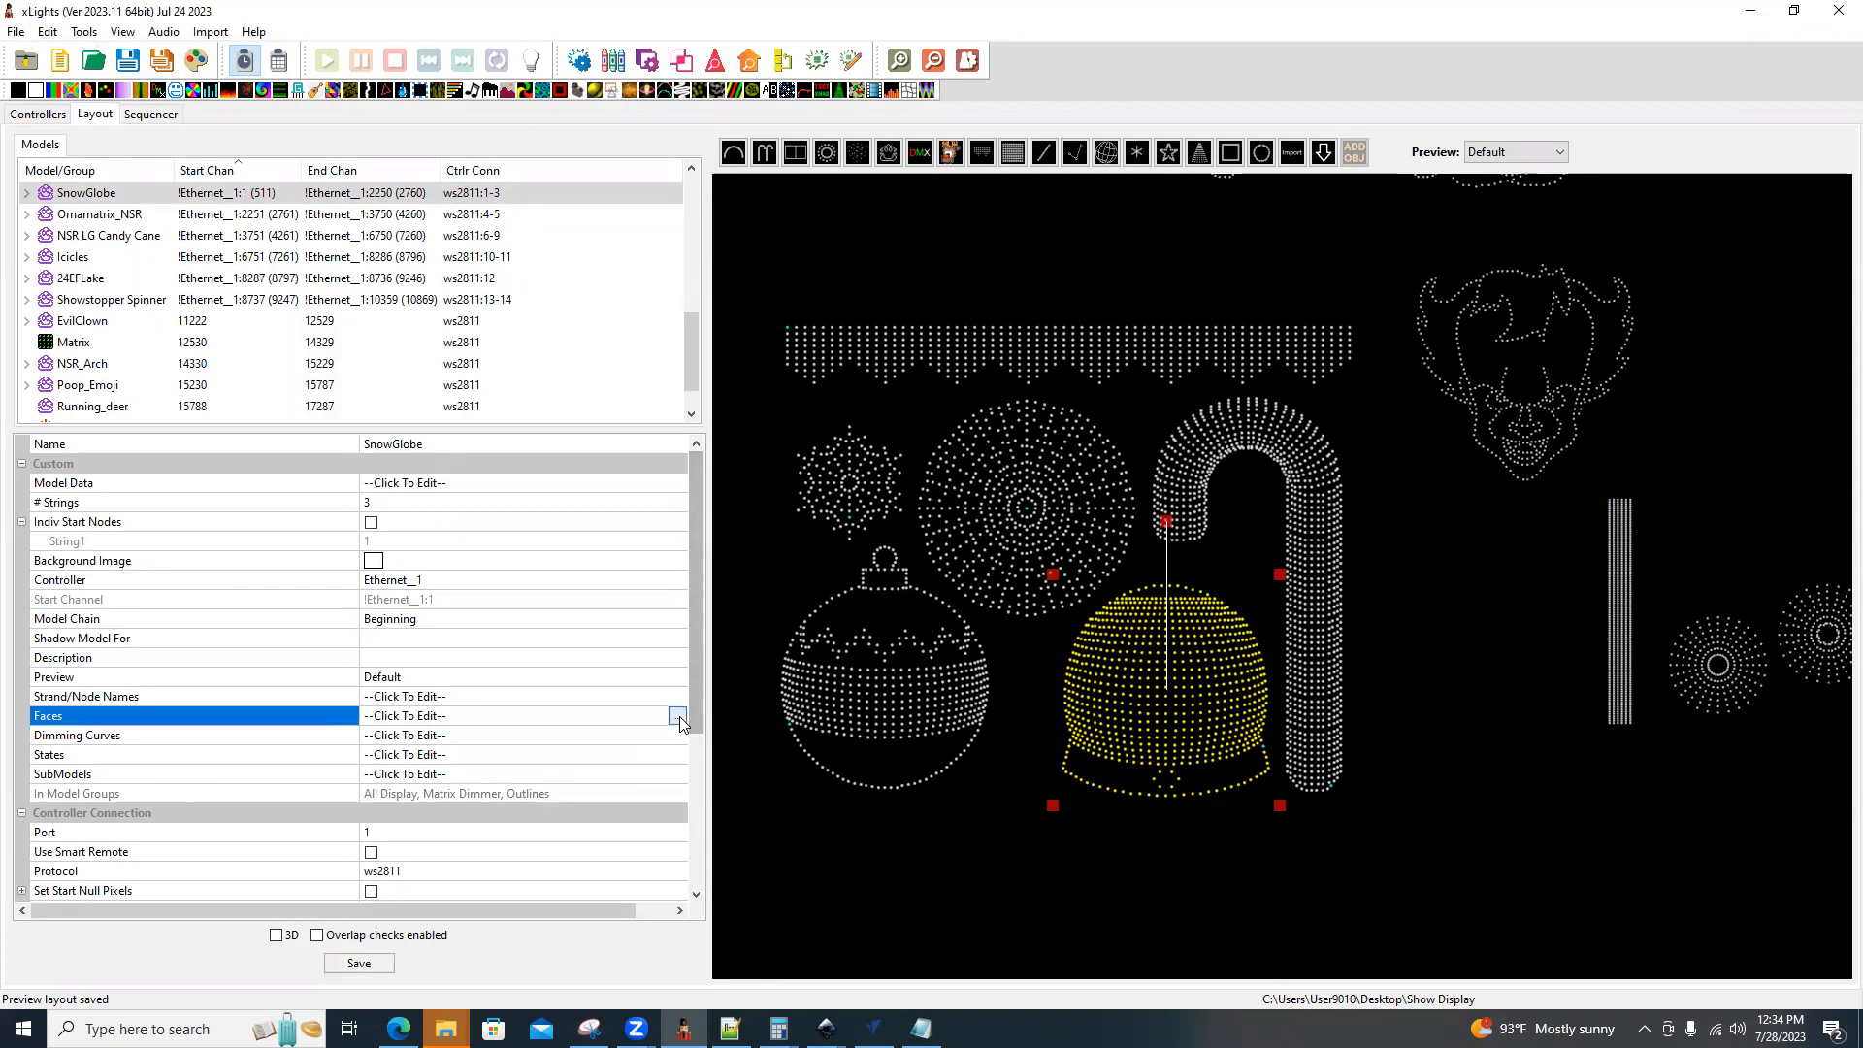
left_click(665, 420)
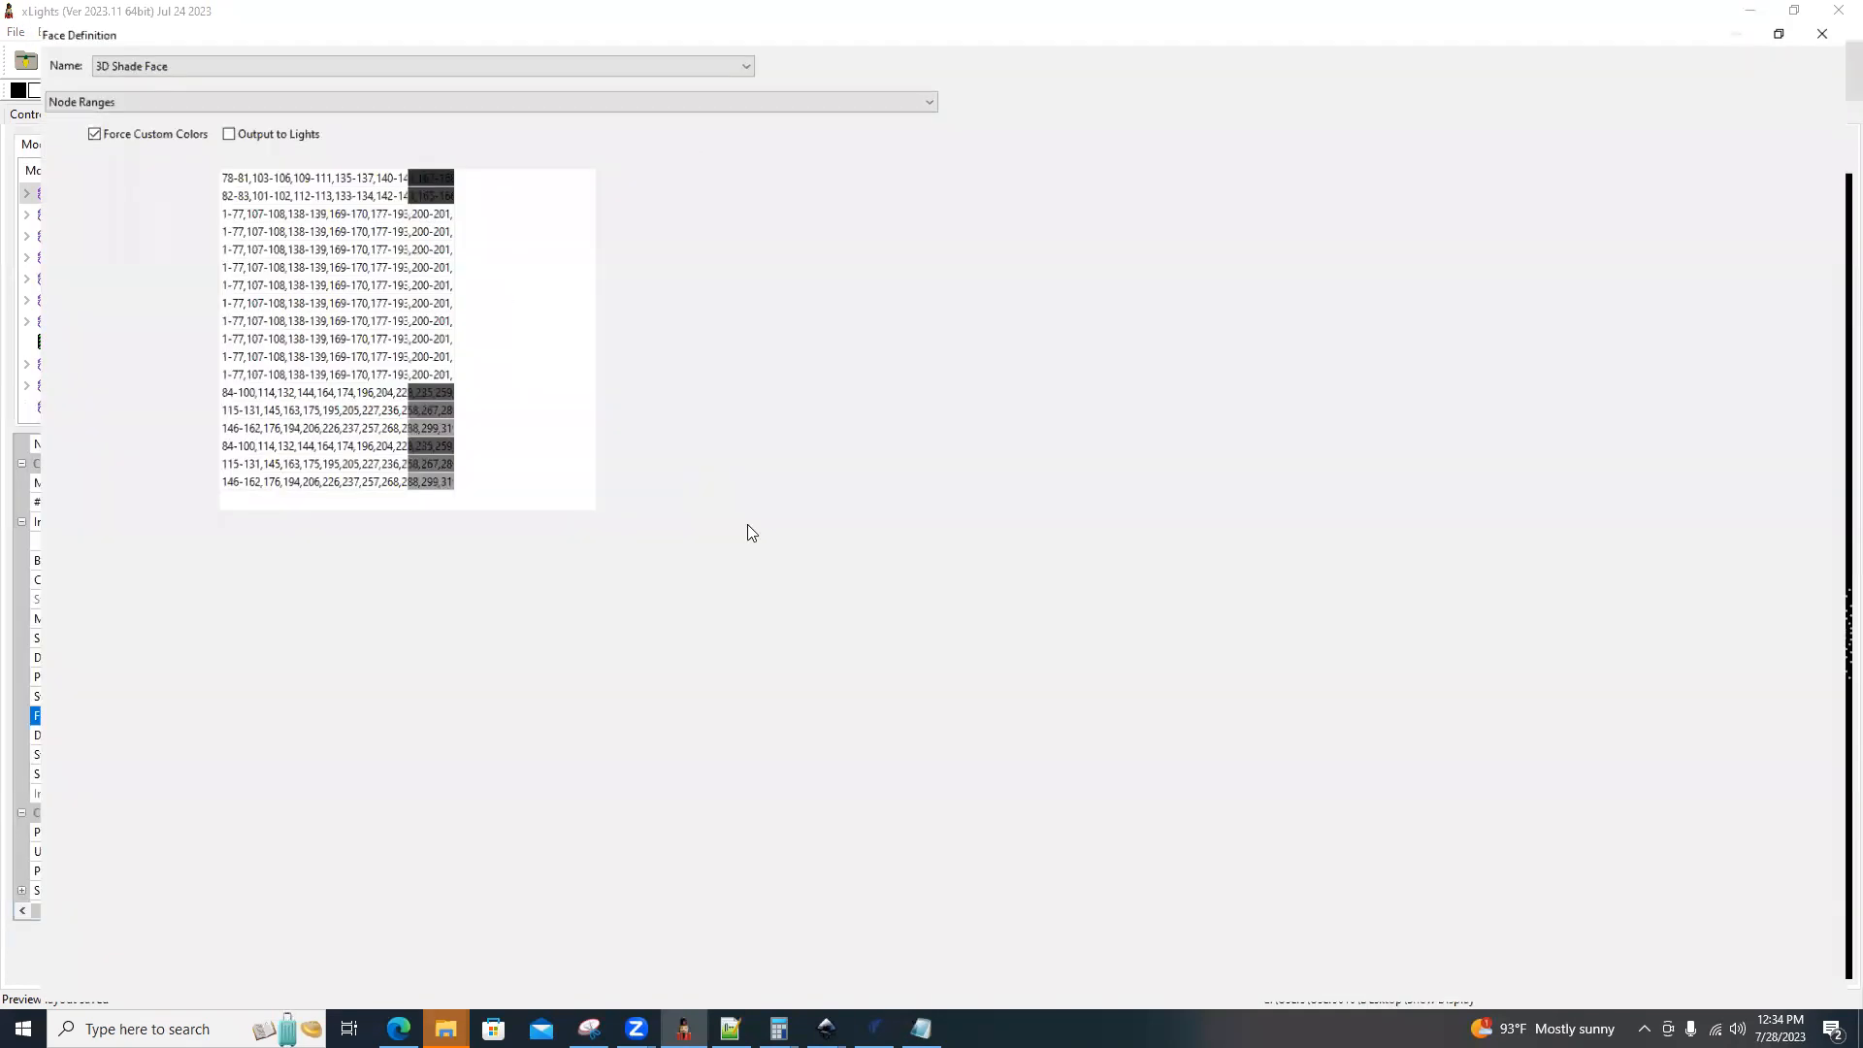
left_click_drag(928, 590, 515, 587)
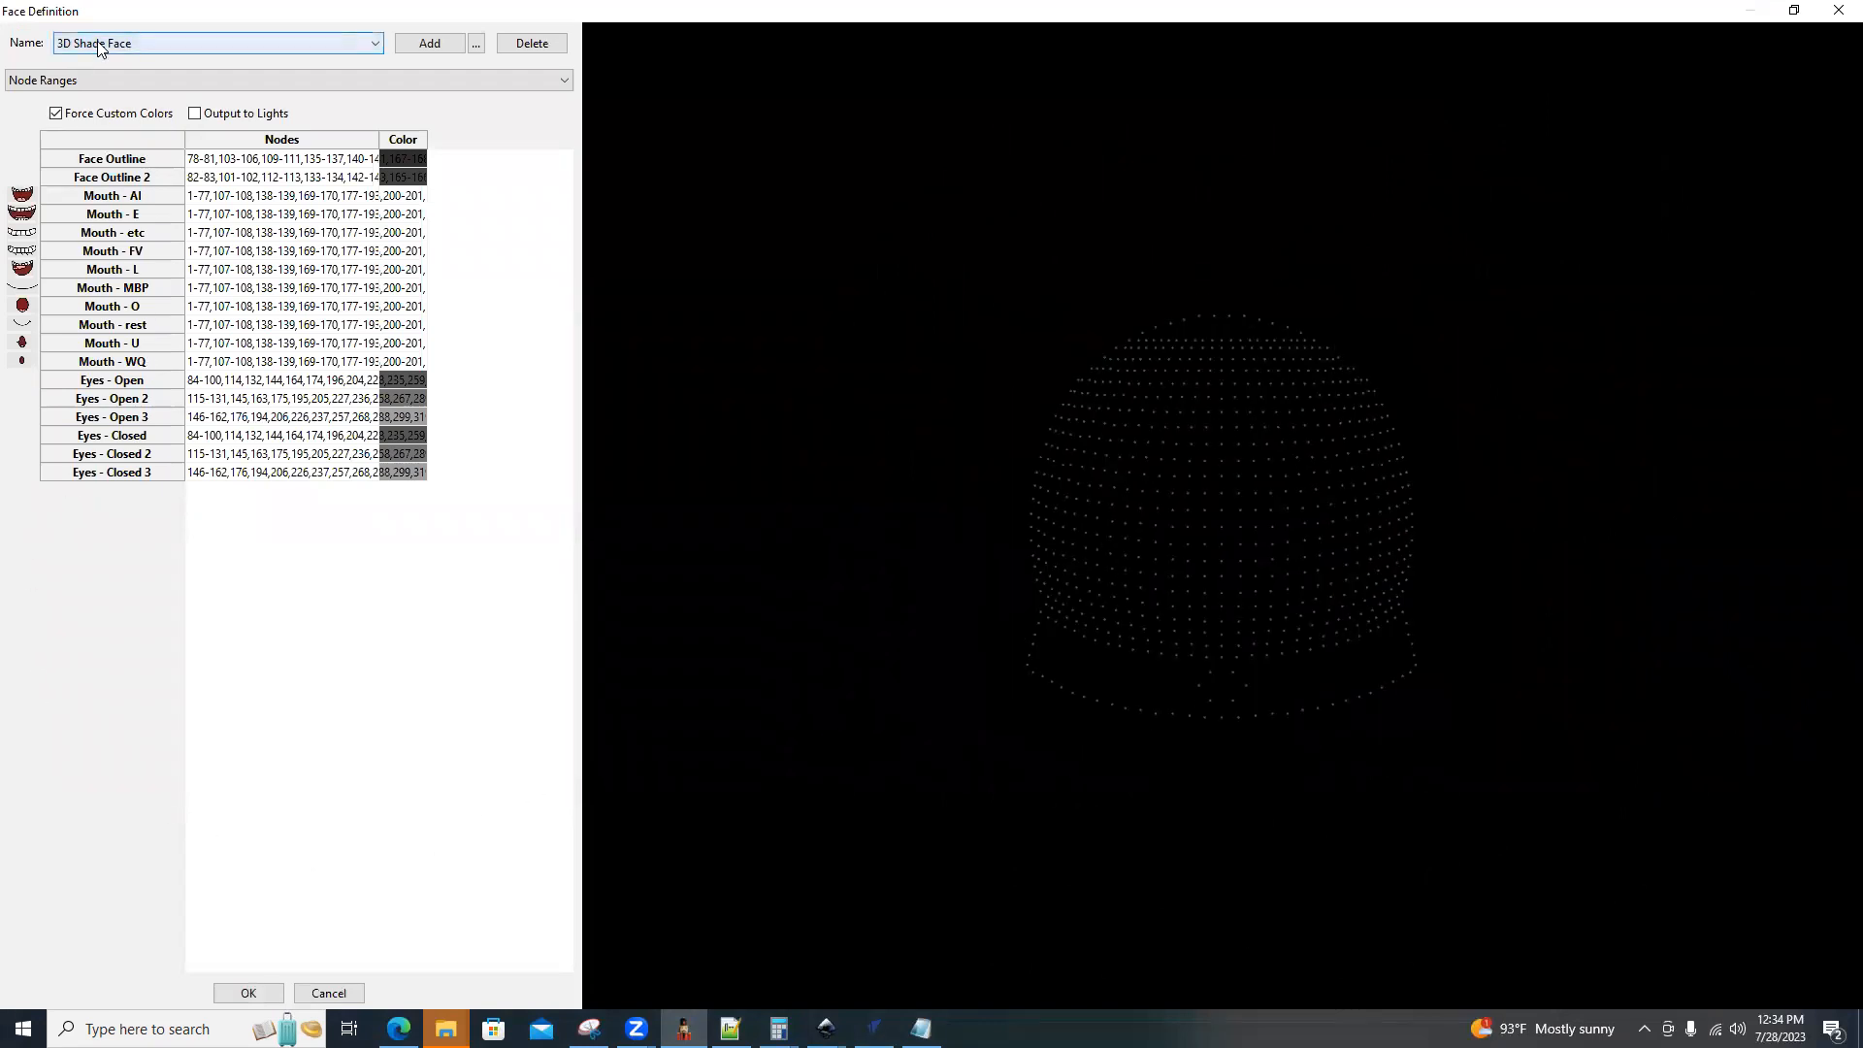
left_click(123, 144)
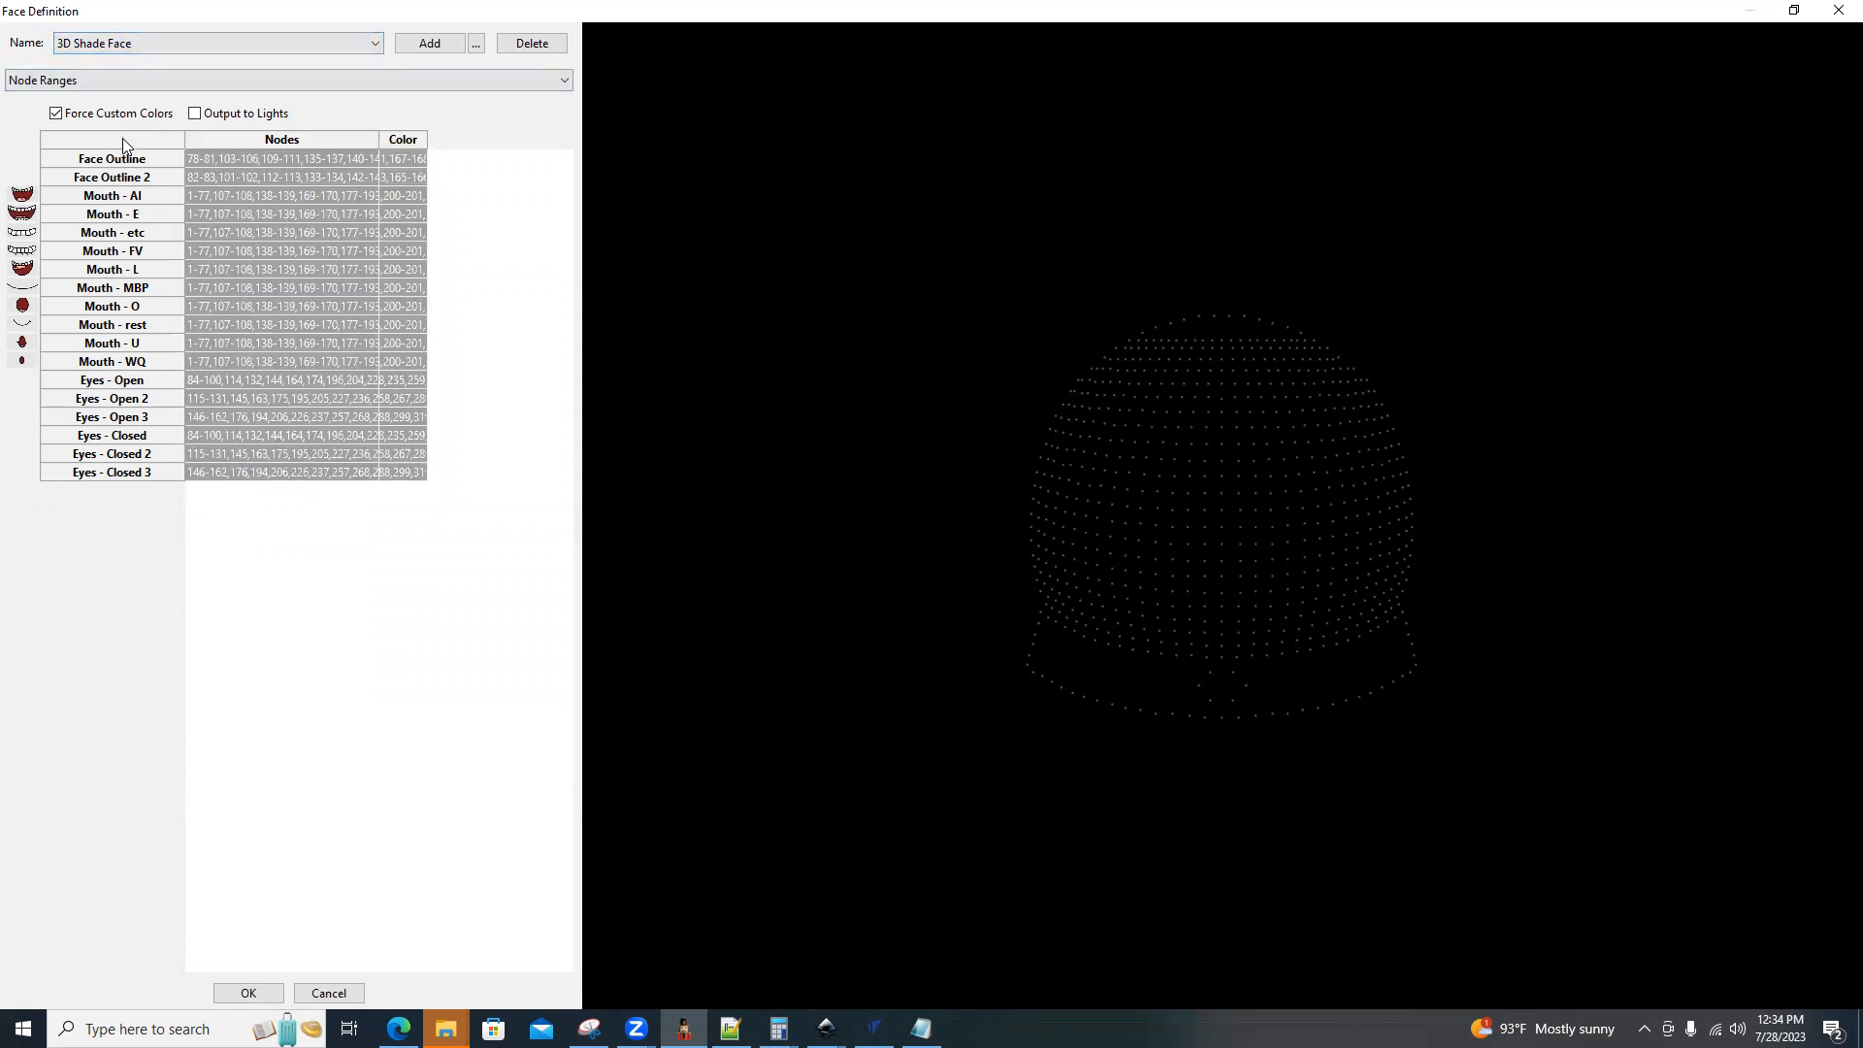
left_click(215, 139)
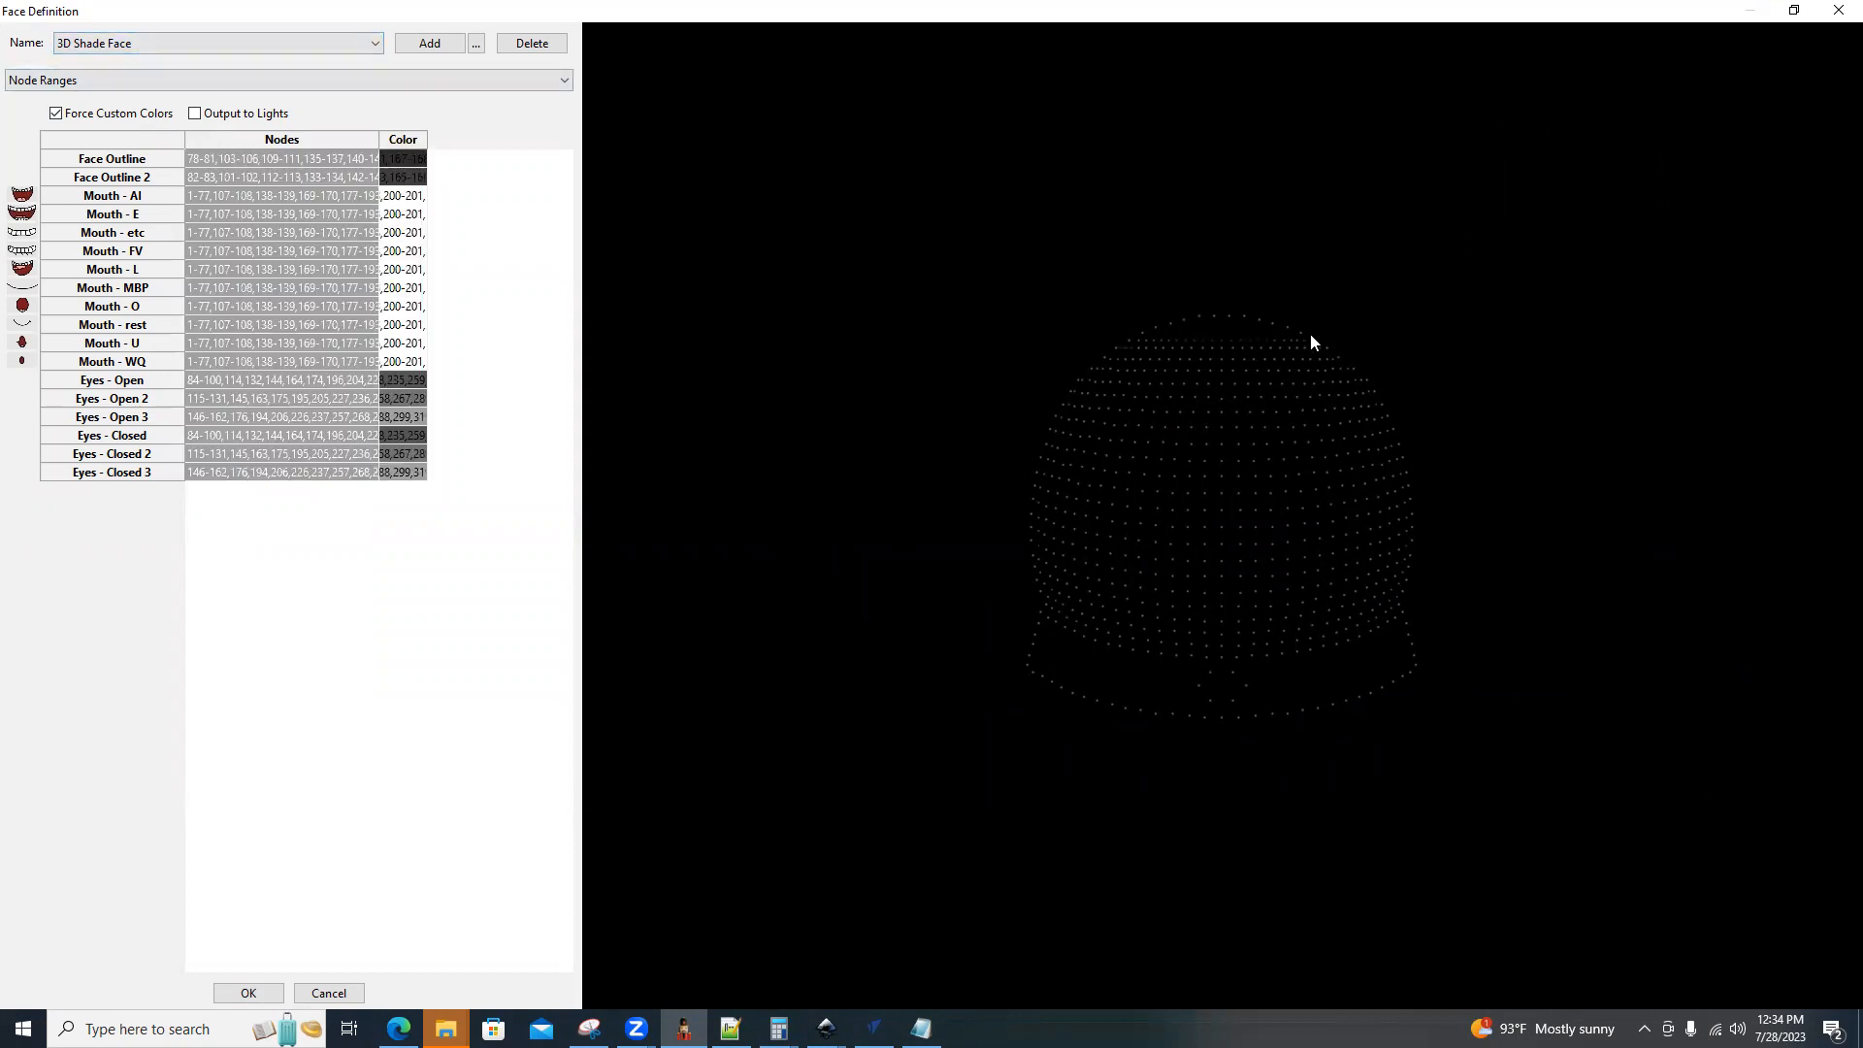
left_click(356, 163)
left_click(345, 181)
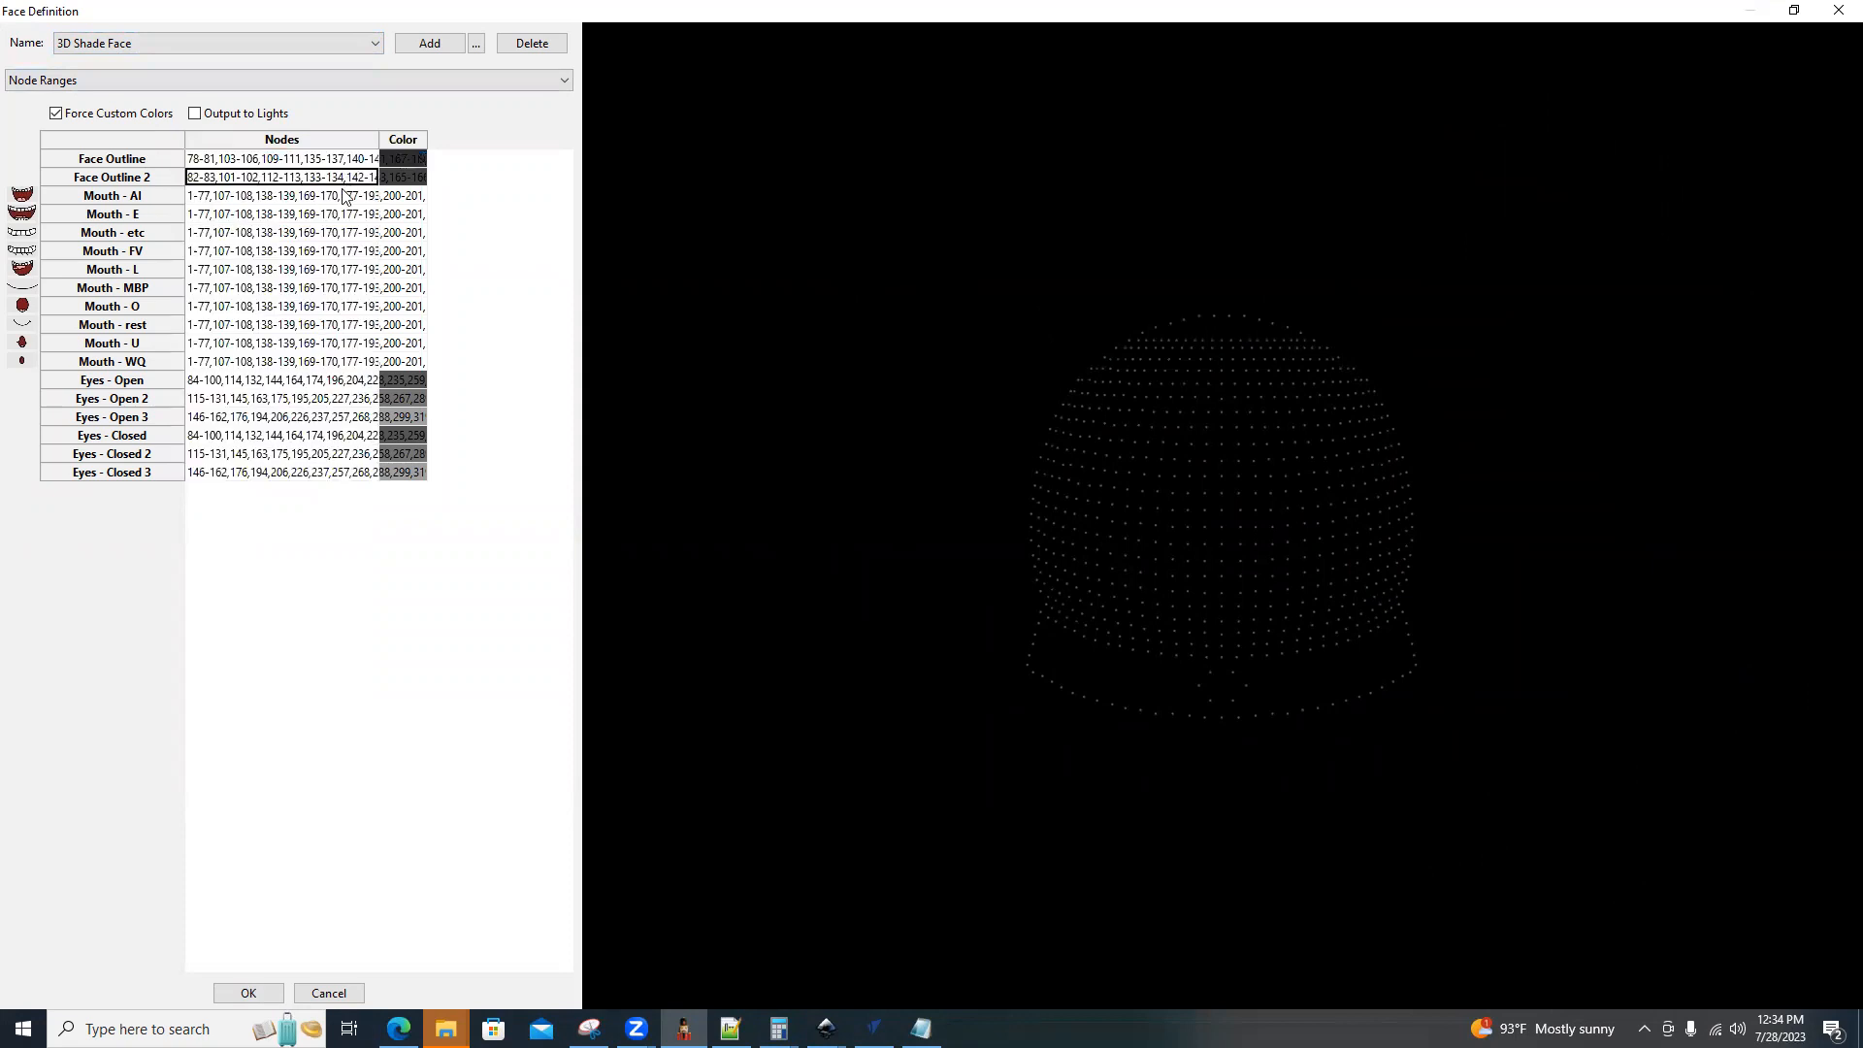
Examine the nodes assigned to the mouth positions of 3D Shade Face, from AI through WQ.
left_click(341, 197)
left_click(339, 229)
left_click(336, 250)
left_click(334, 256)
left_click(332, 272)
left_click(329, 288)
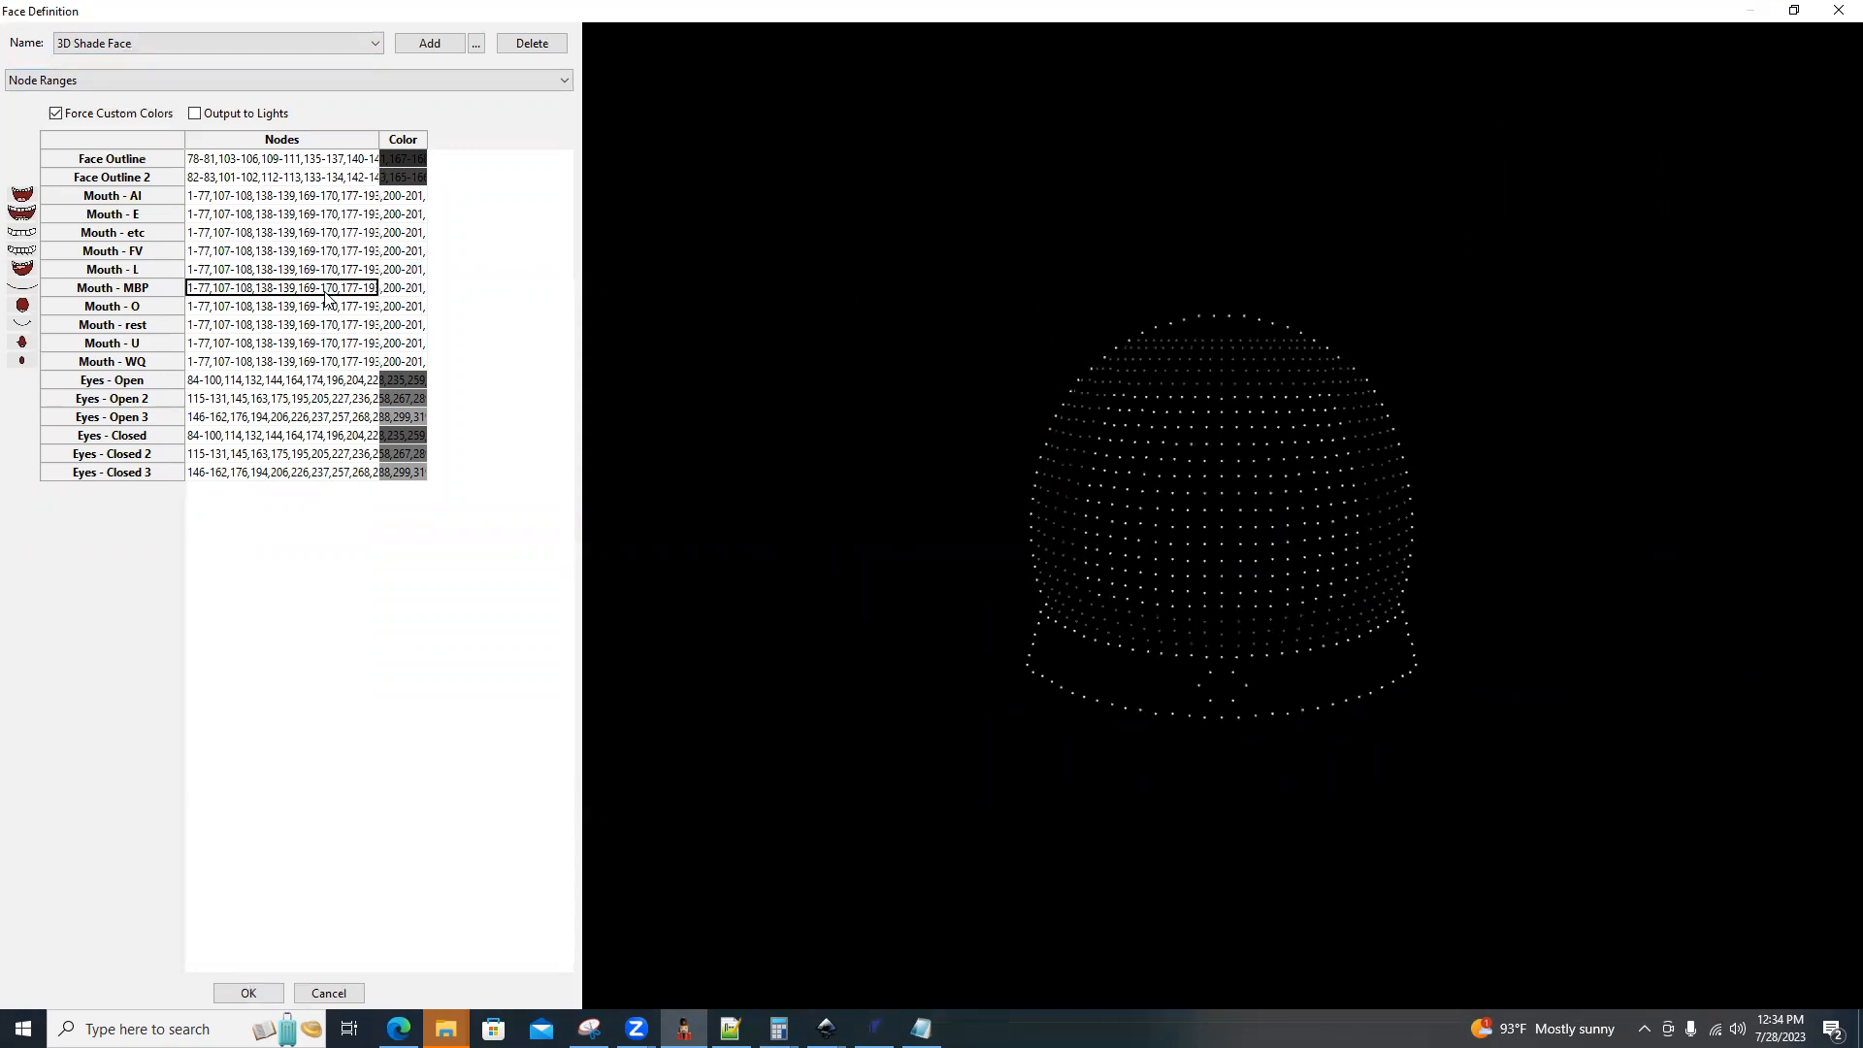
left_click(325, 306)
left_click(325, 324)
left_click(325, 343)
left_click(325, 361)
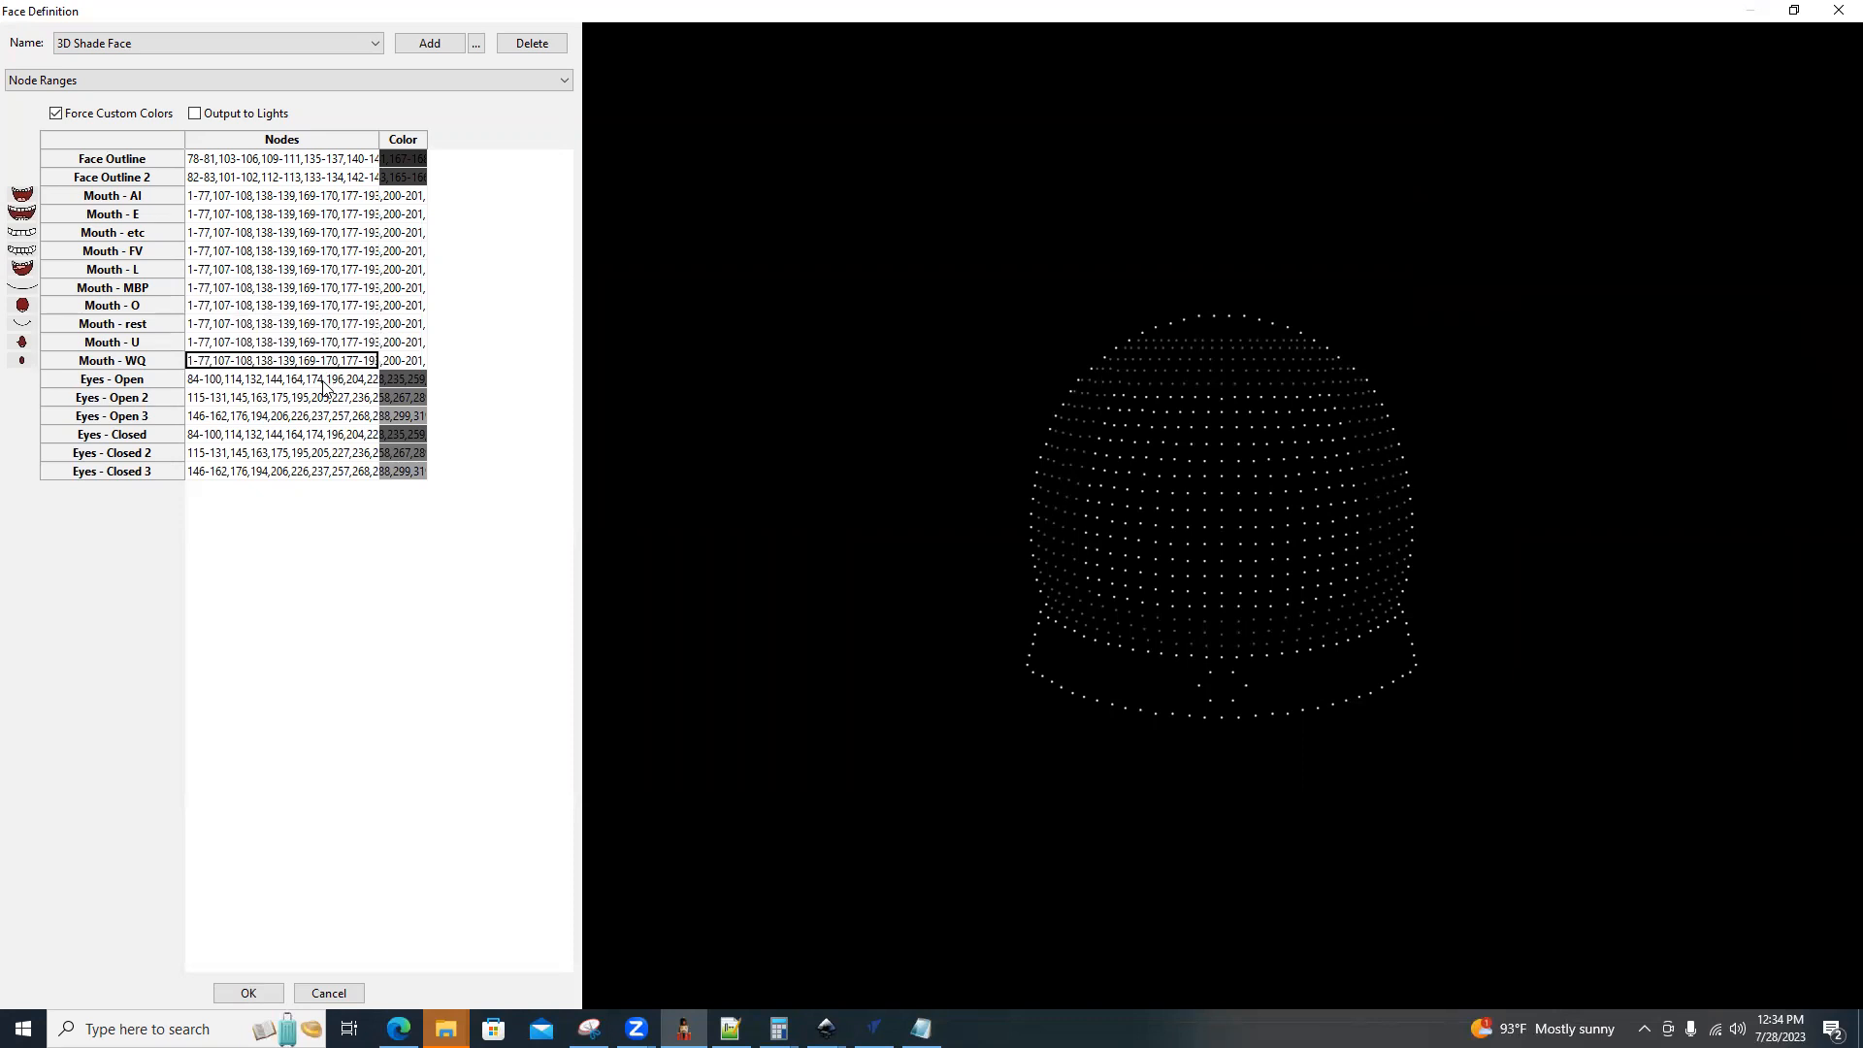
Compare the nodes of the three Eyes - Open rows with the matching Eyes - Closed rows in 3D Shade Face.
left_click(325, 383)
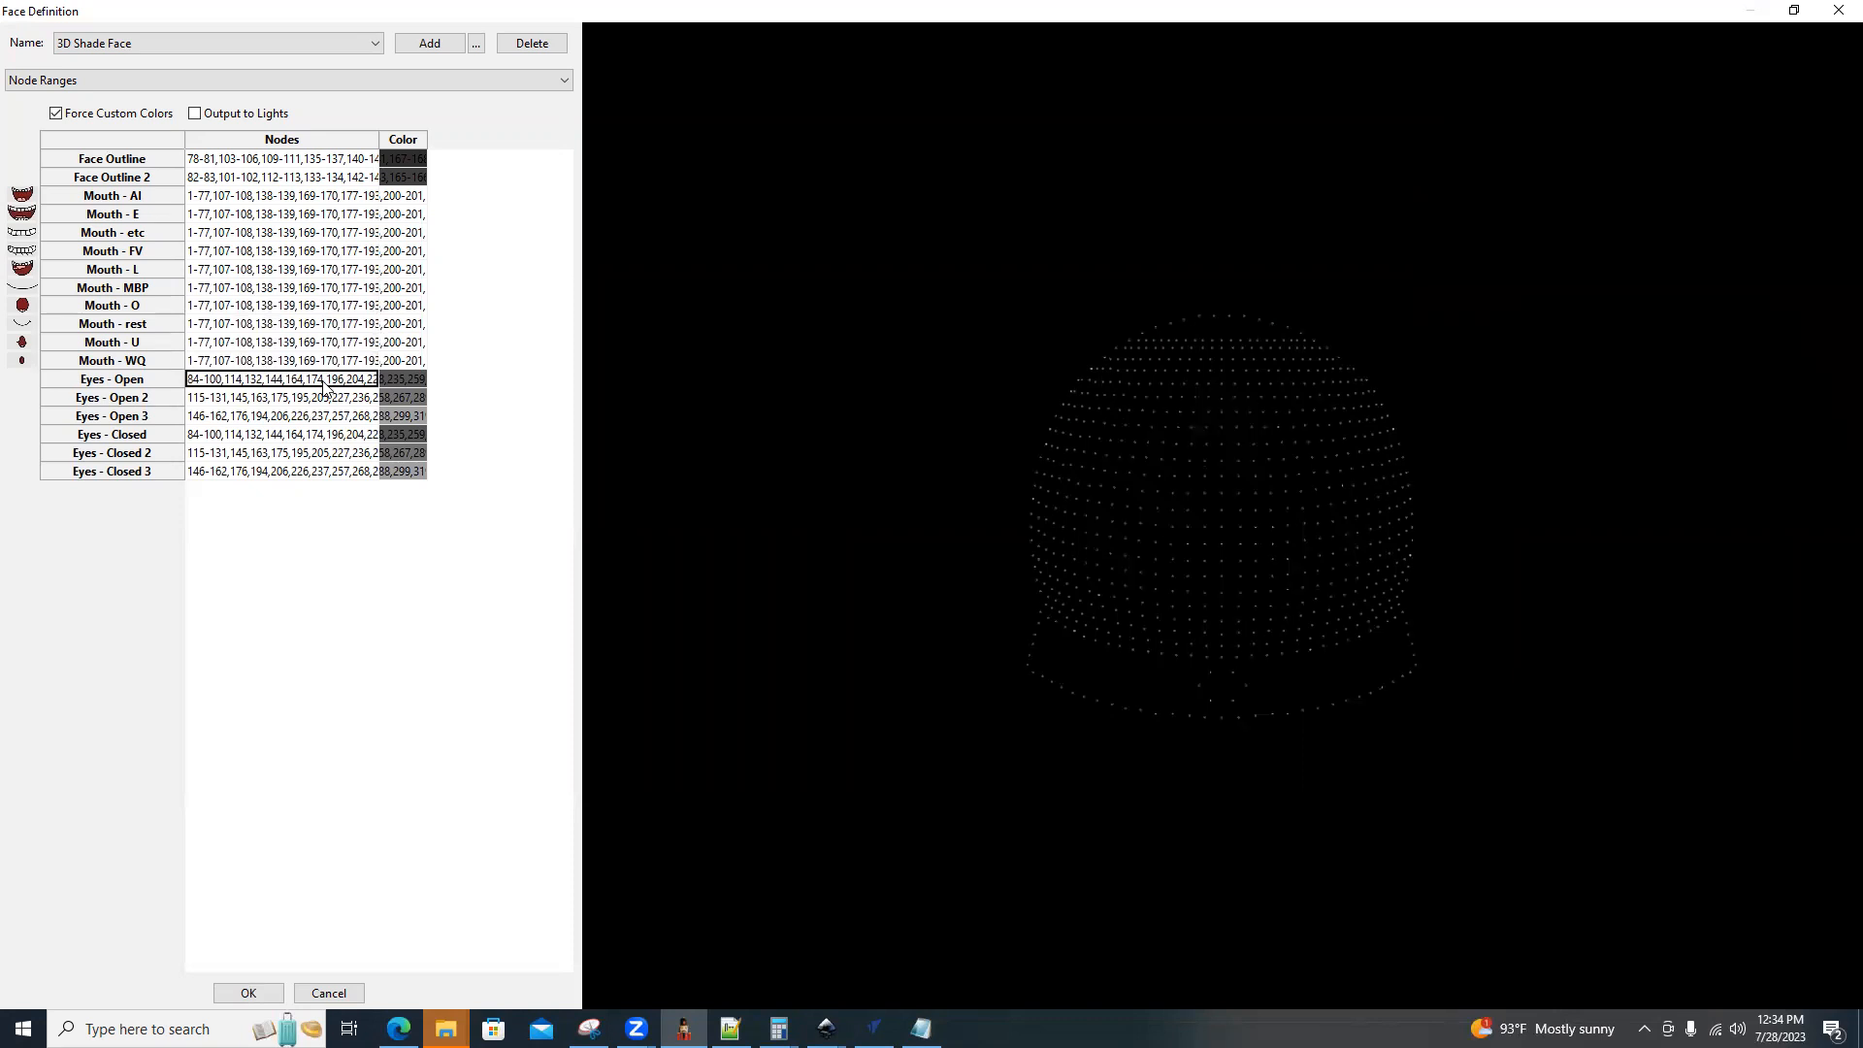
left_click(298, 436)
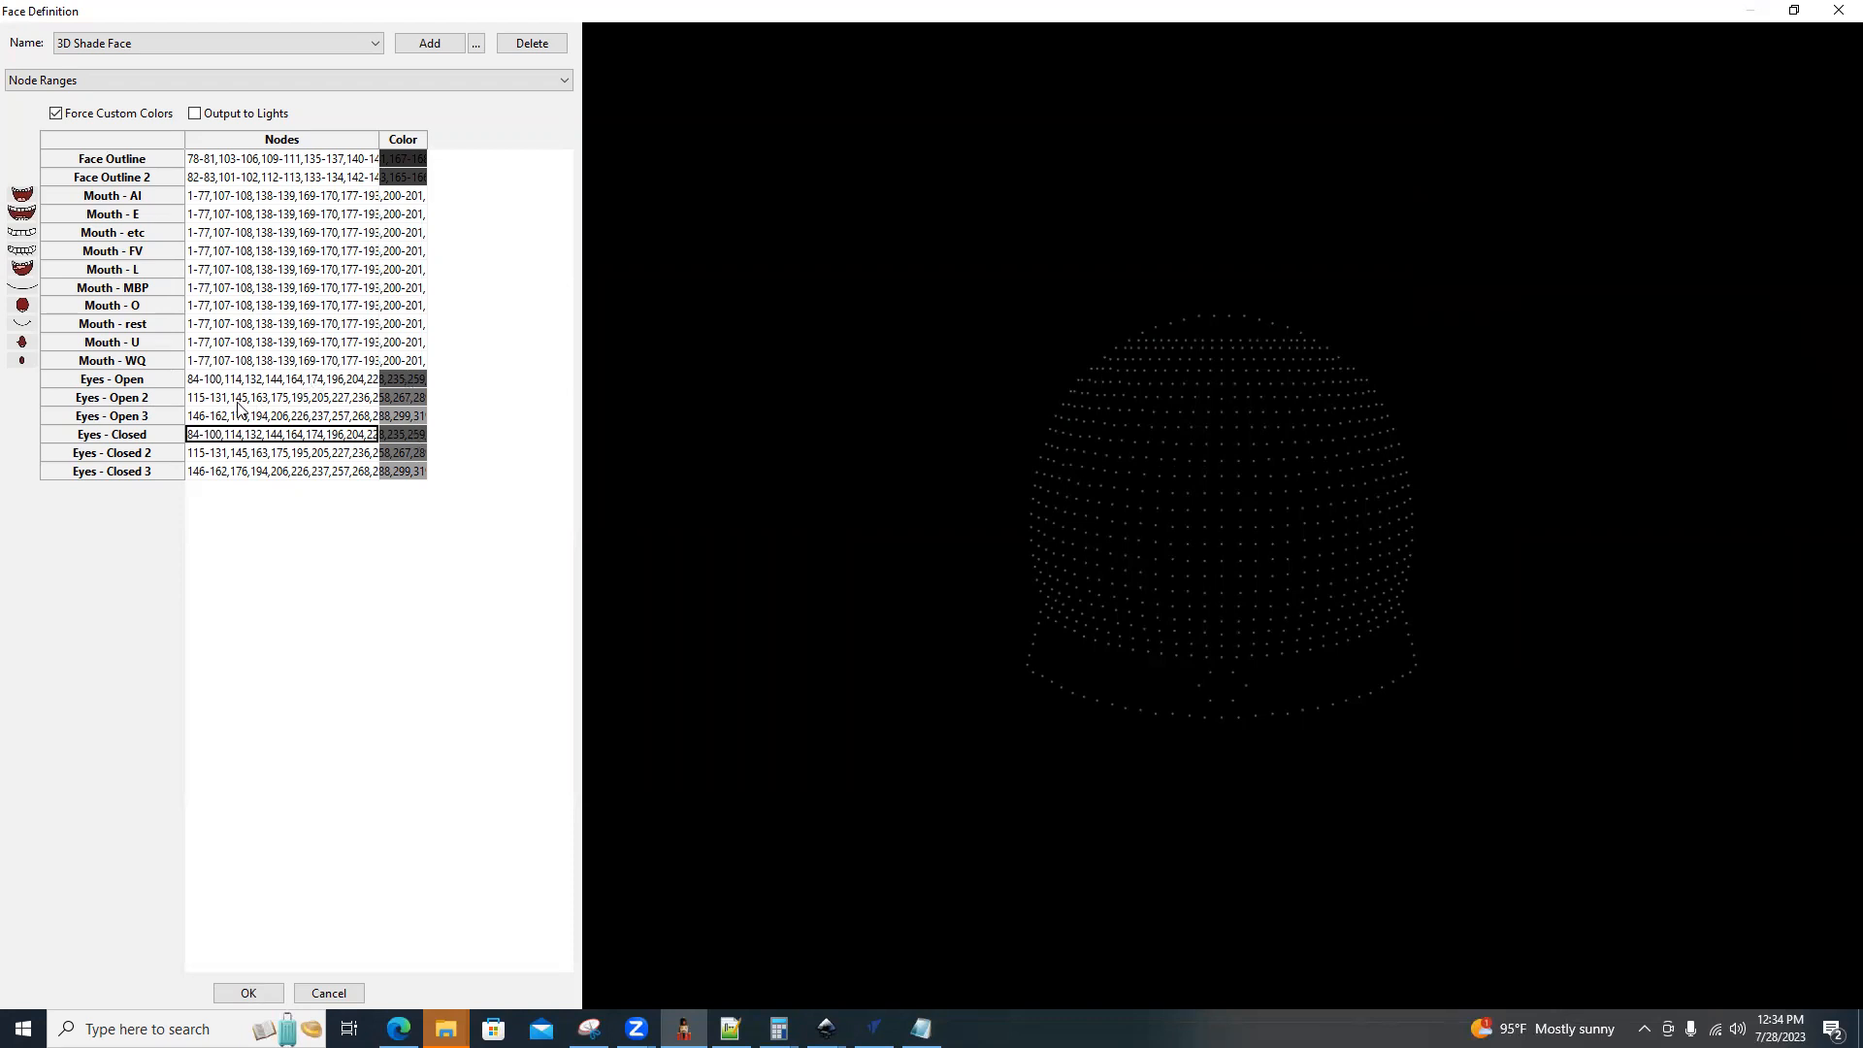
left_click(204, 400)
left_click(211, 453)
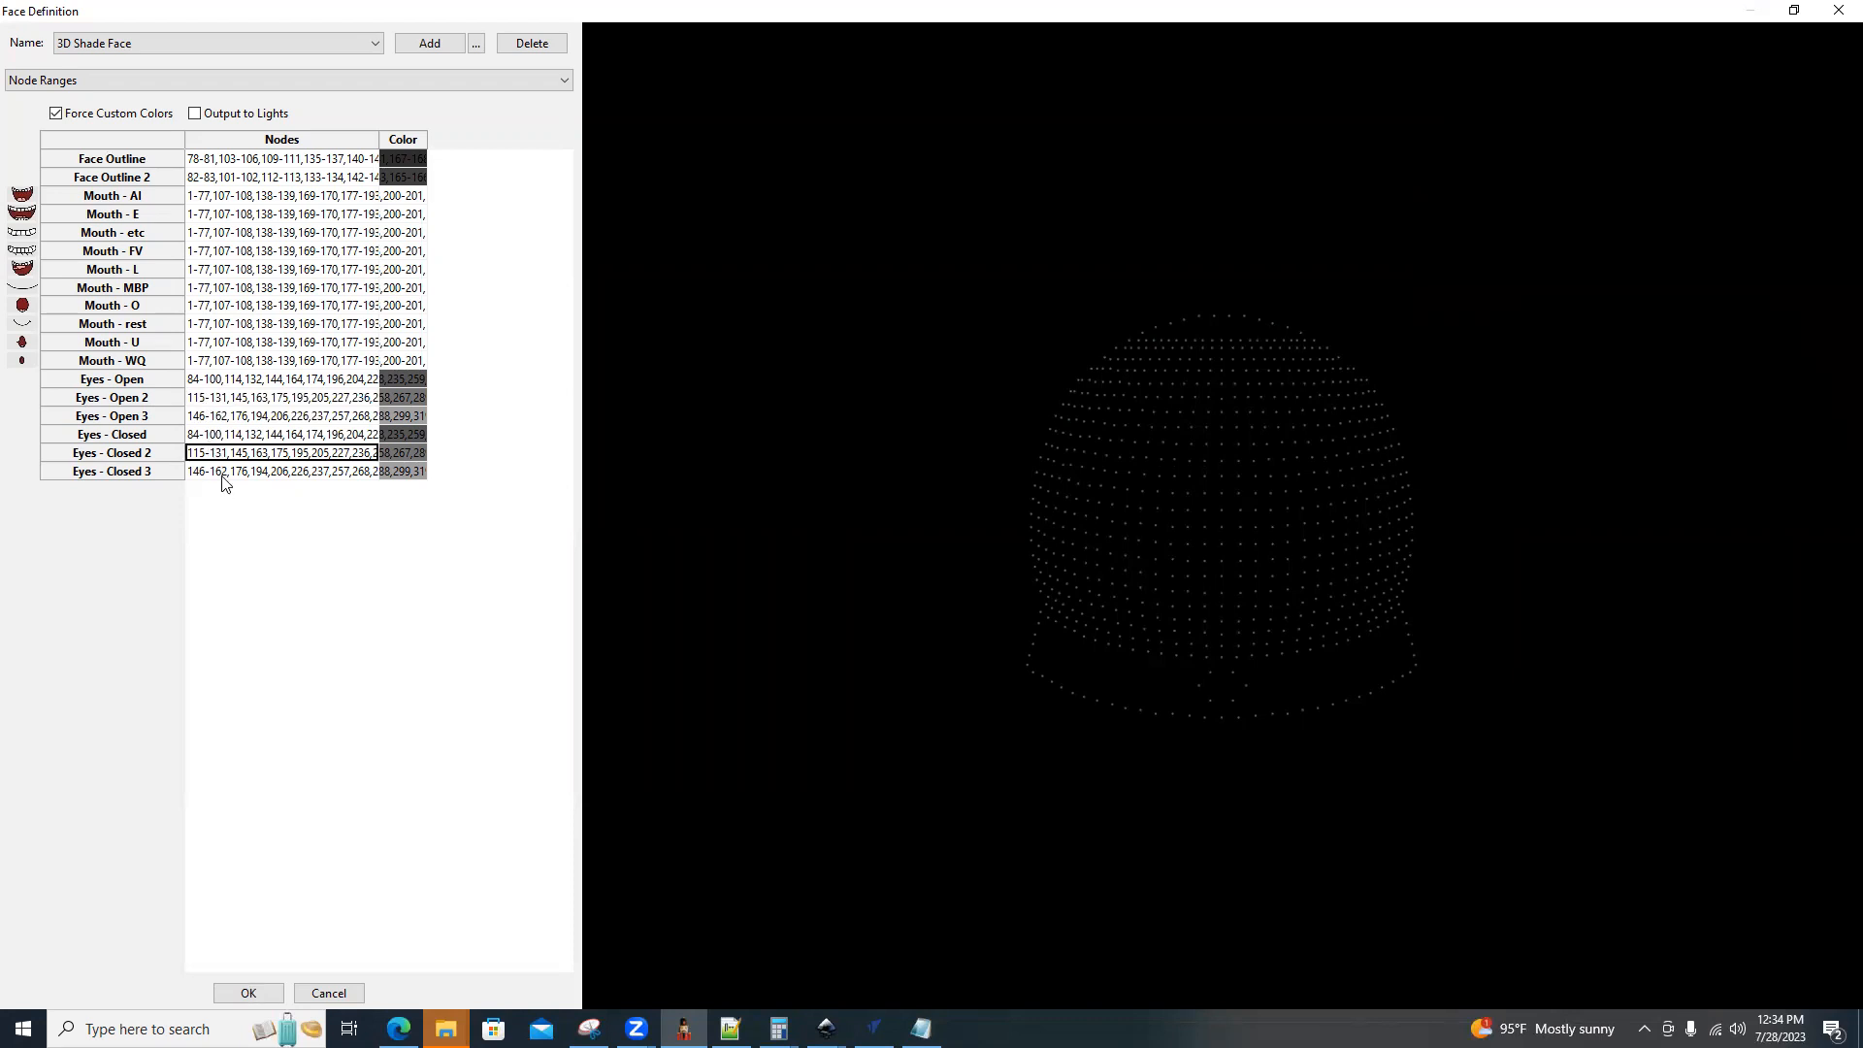
left_click(217, 419)
left_click(218, 472)
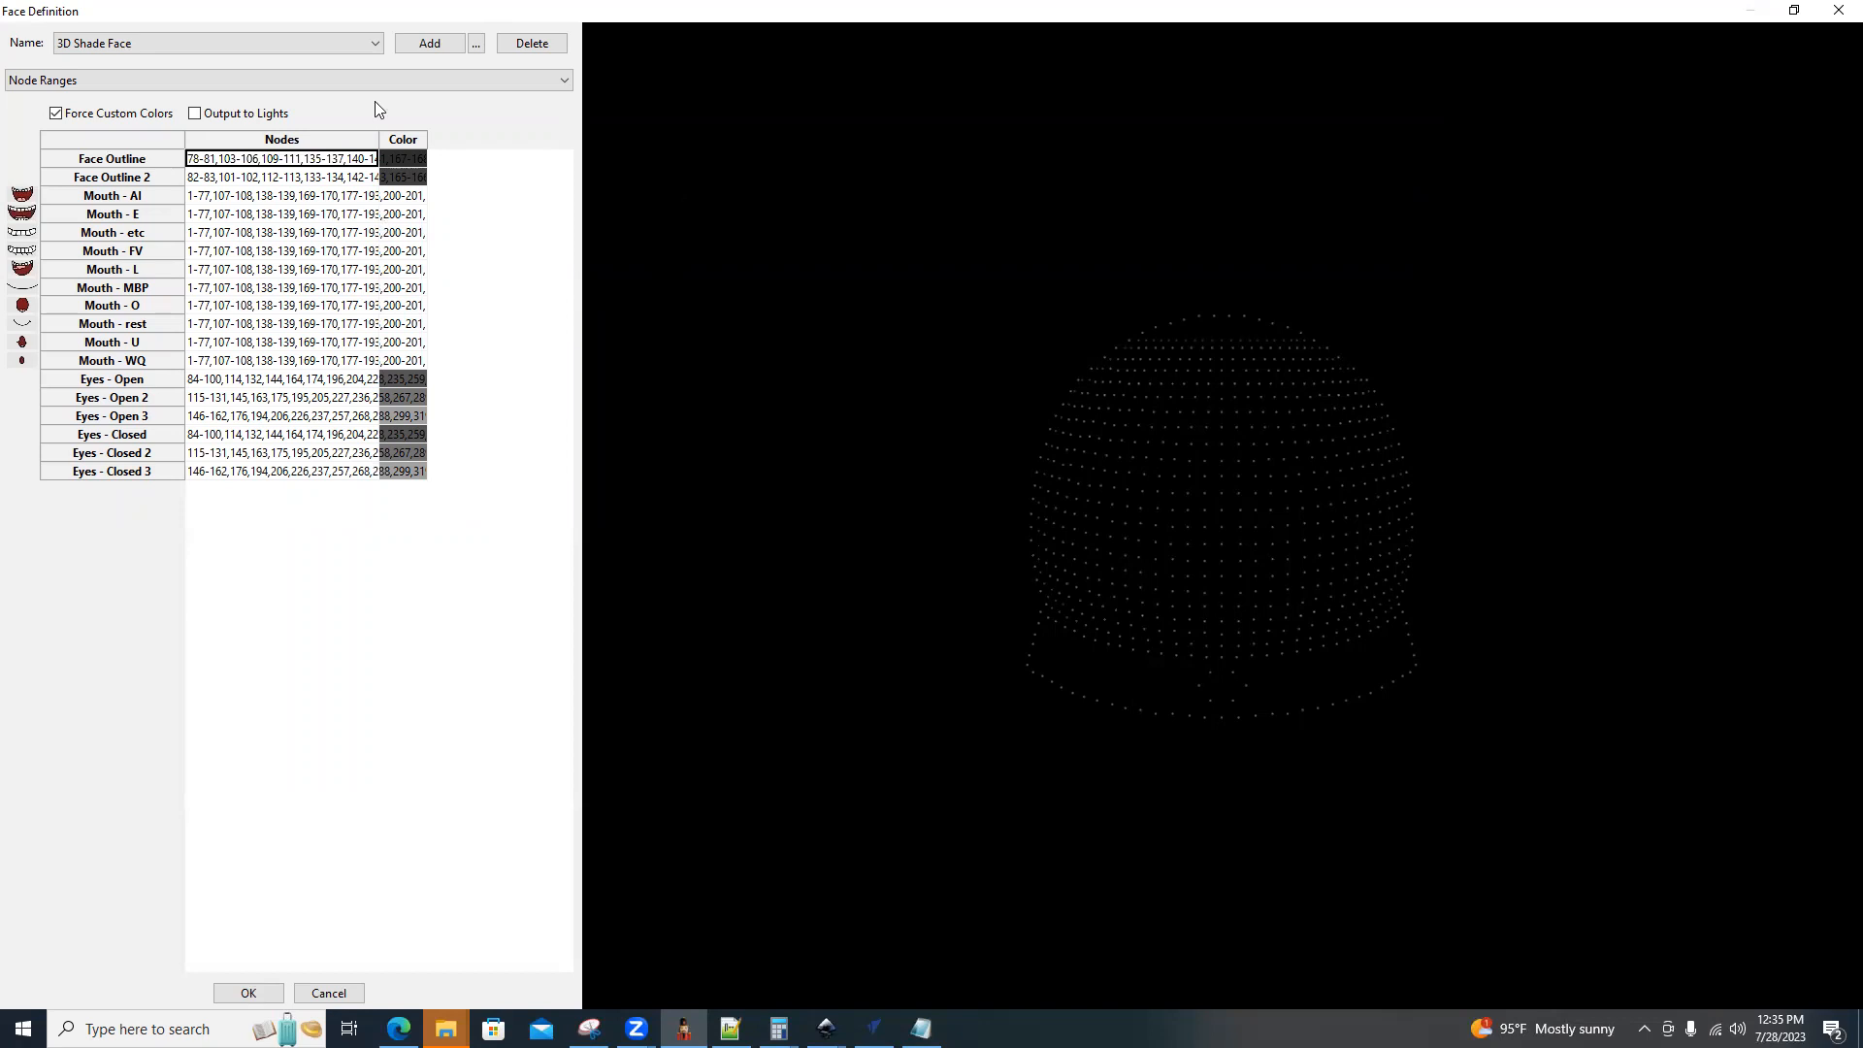
Inspect the RGB values of the first custom gray for the Face Outline color without changing it.
double_click(410, 165)
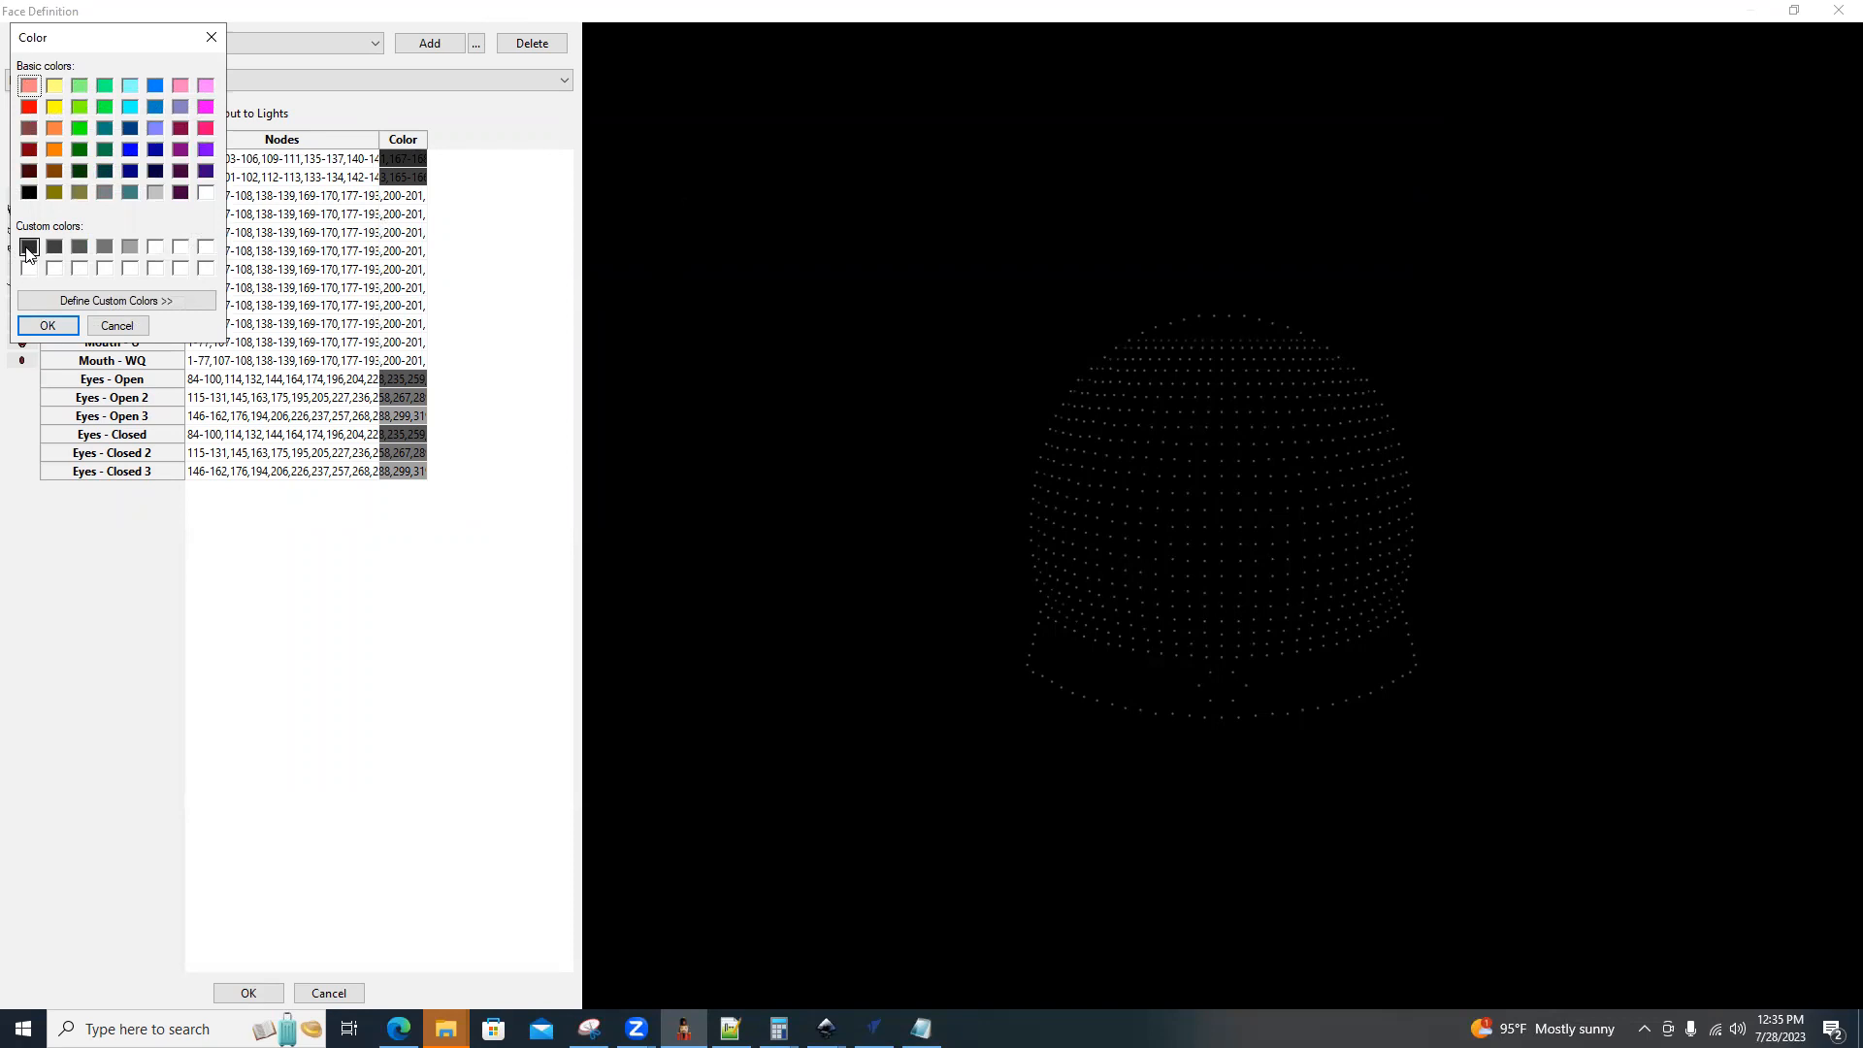
left_click(76, 300)
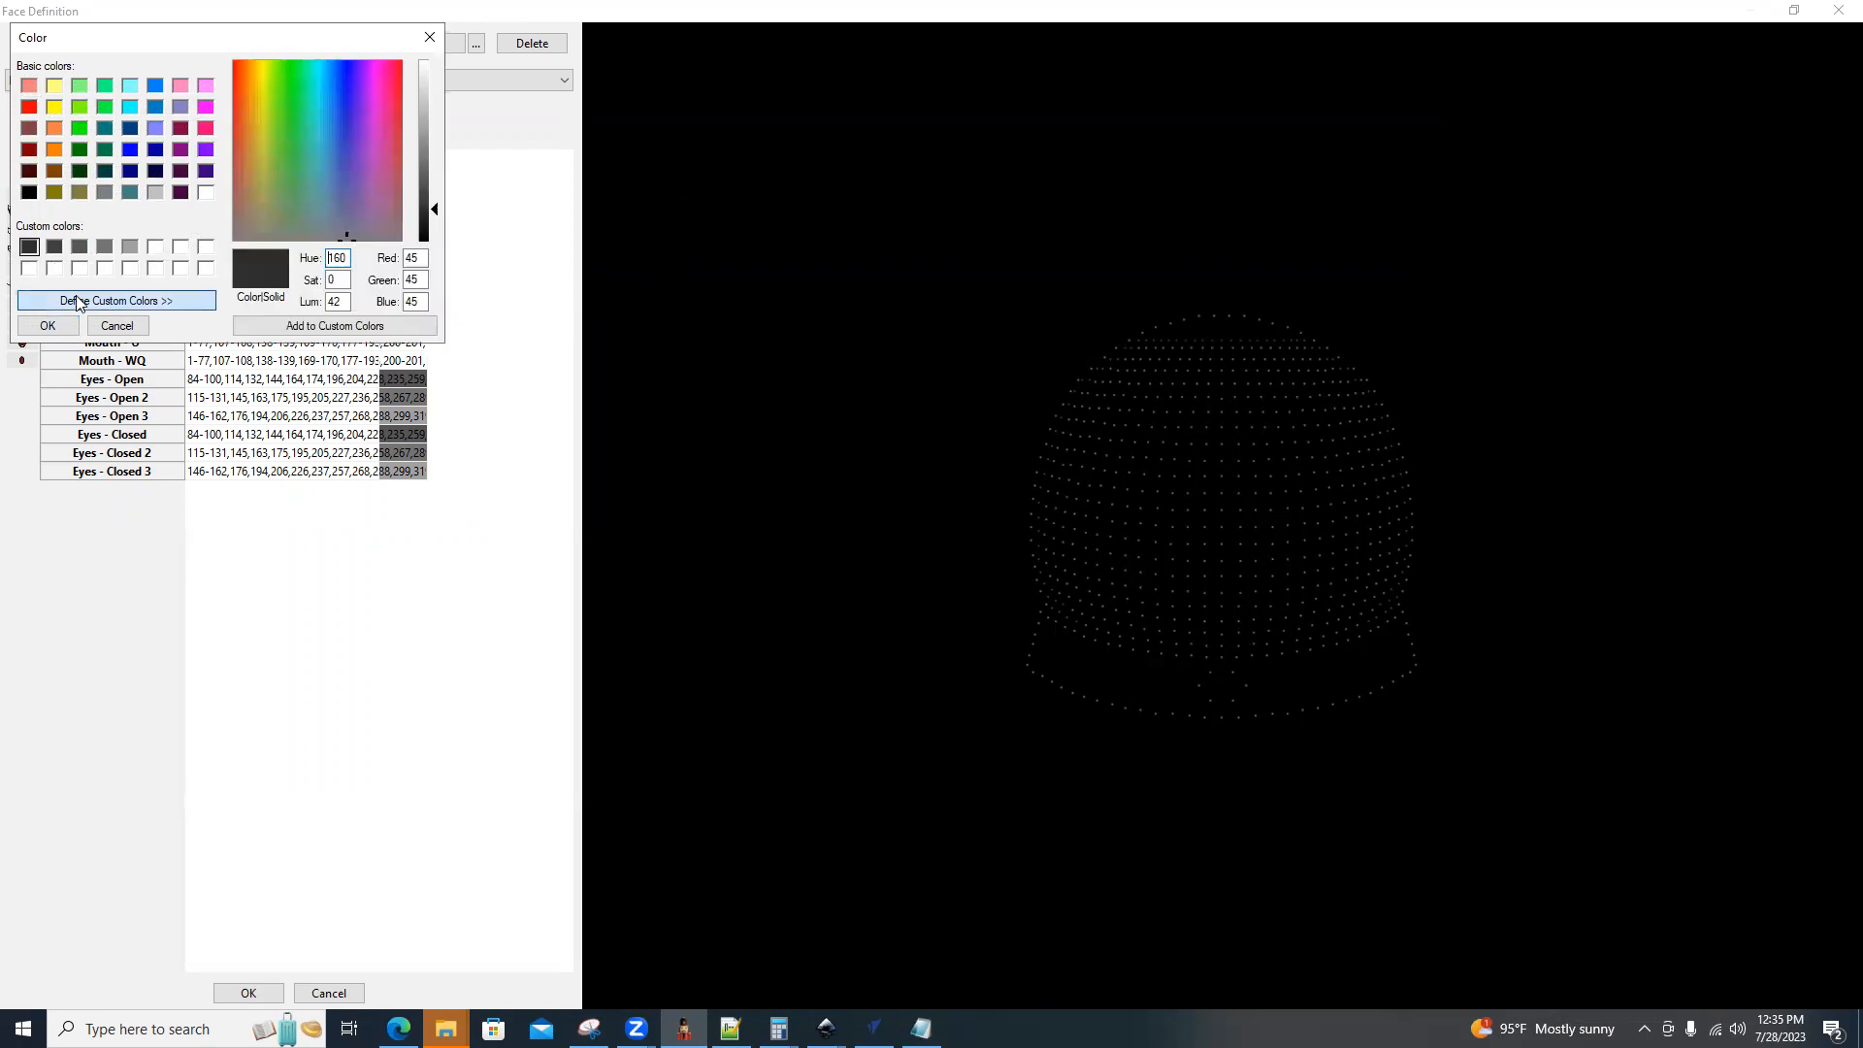
left_click(413, 303)
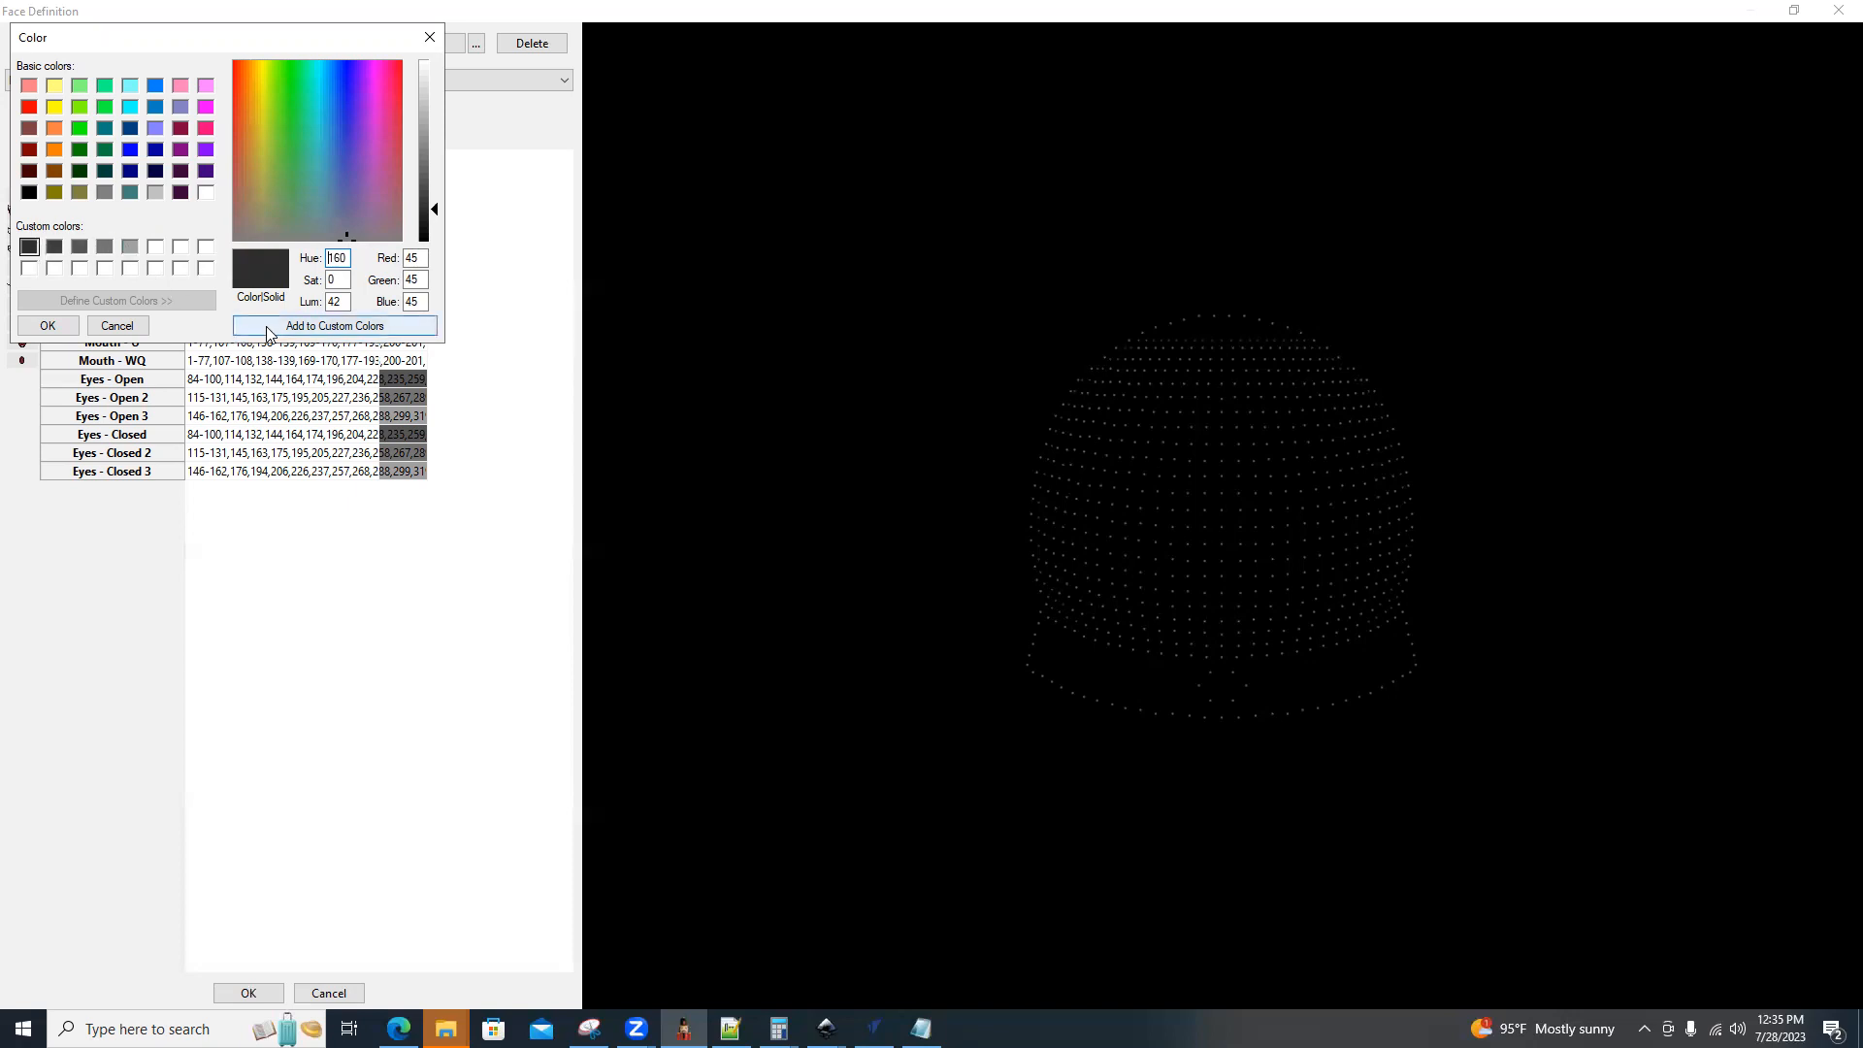
left_click(139, 327)
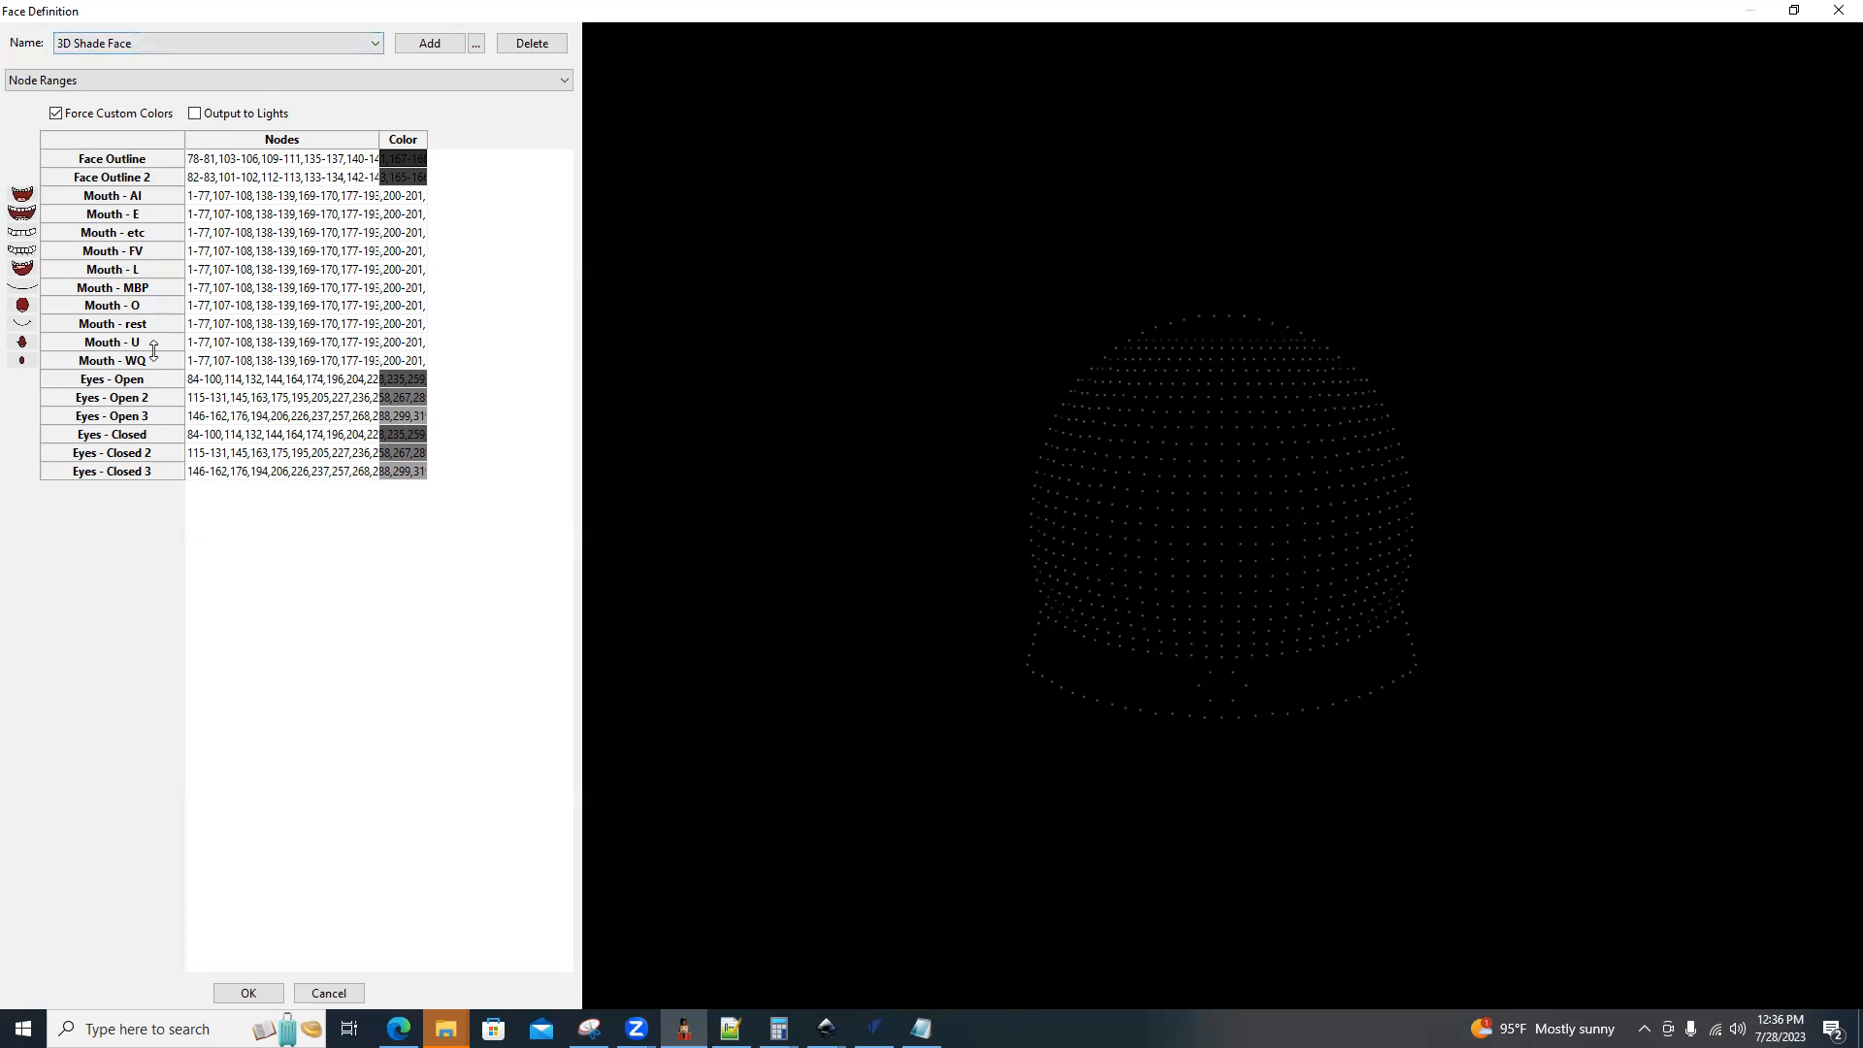
Examine the State as Outline Dimmer face definition and leave the SnowGlobe's face definitions without saving changes.
left_click(373, 45)
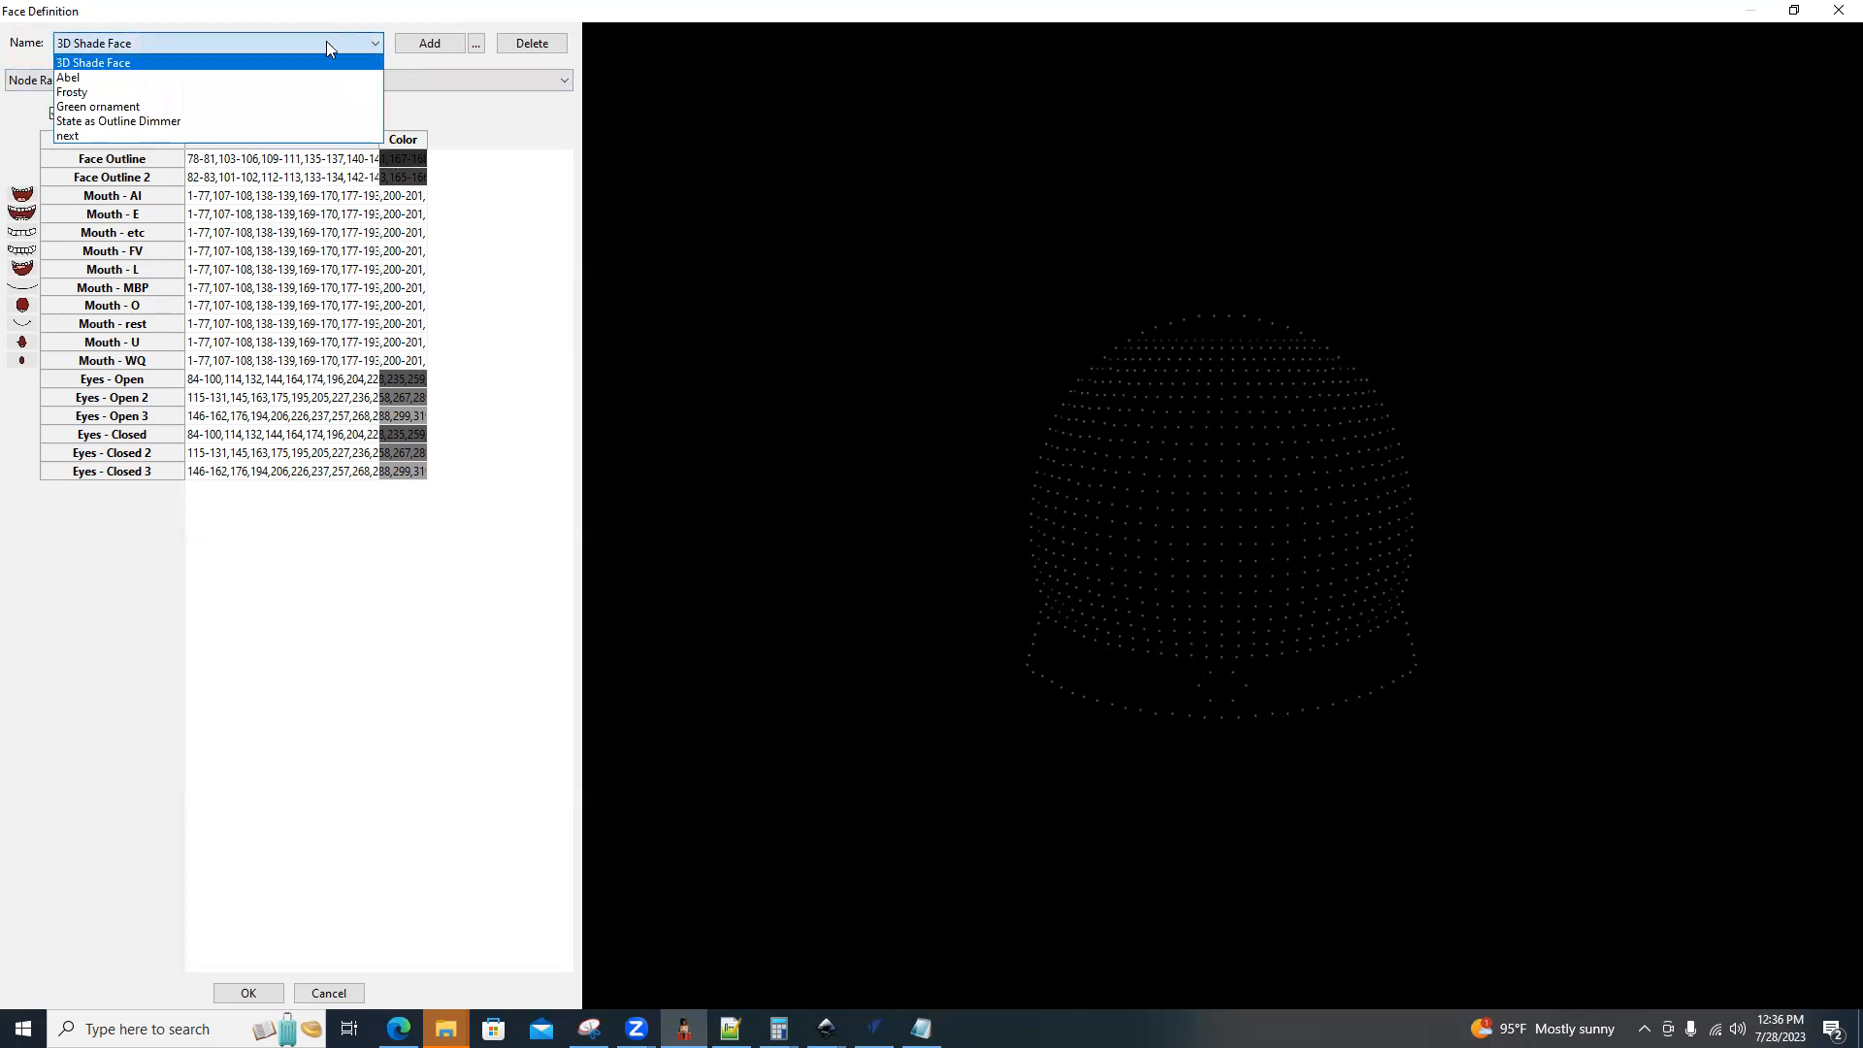
left_click(114, 122)
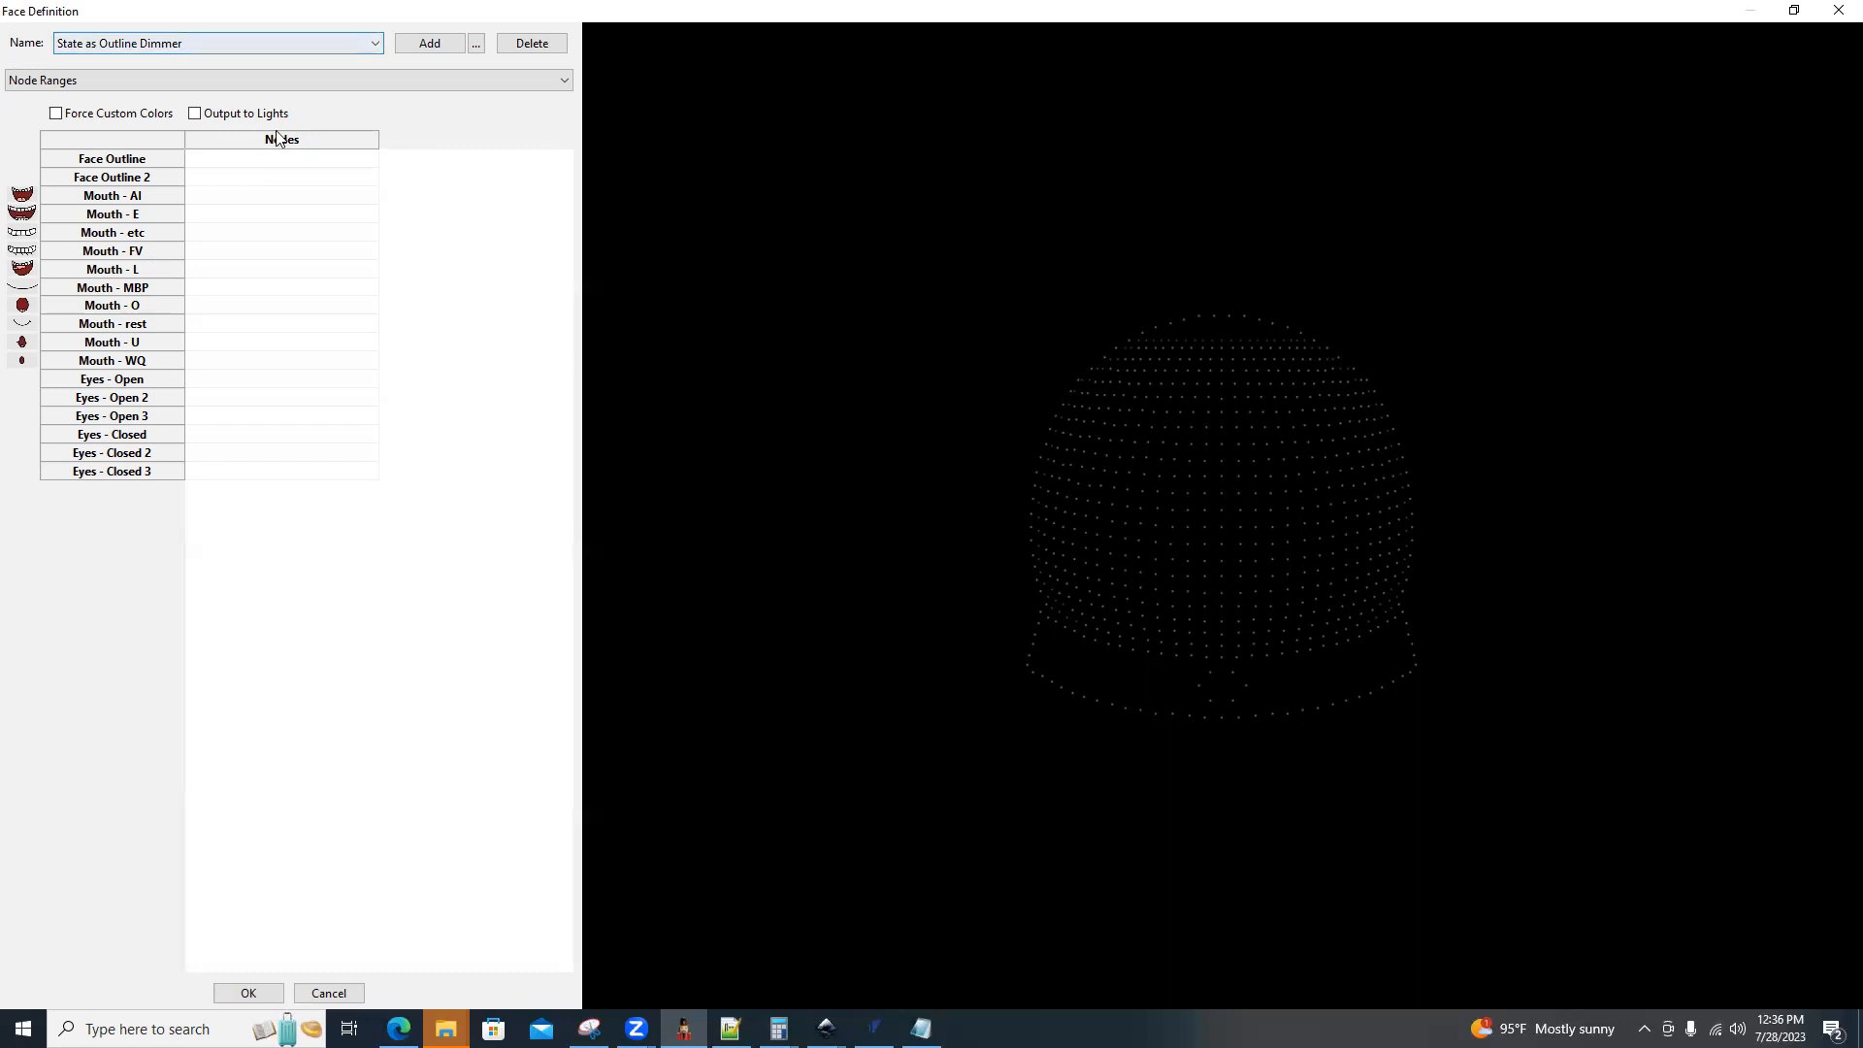
left_click(291, 75)
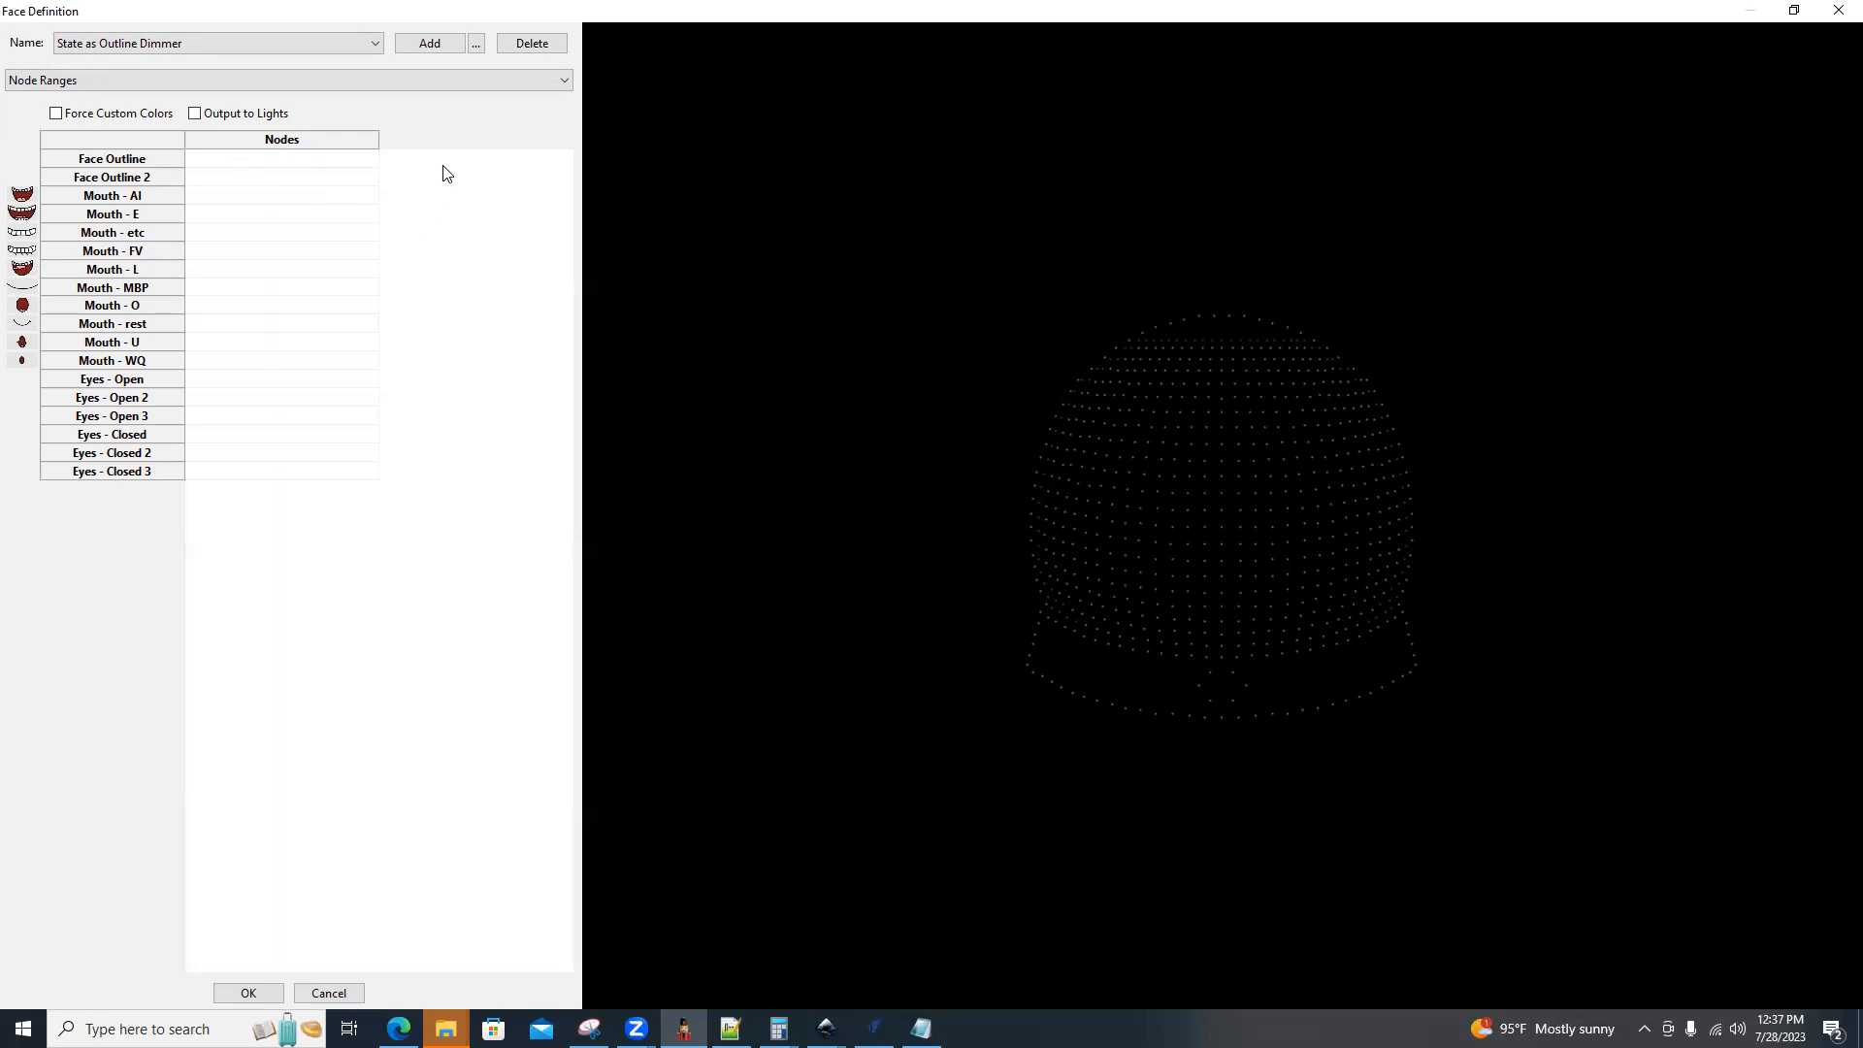
left_click(321, 993)
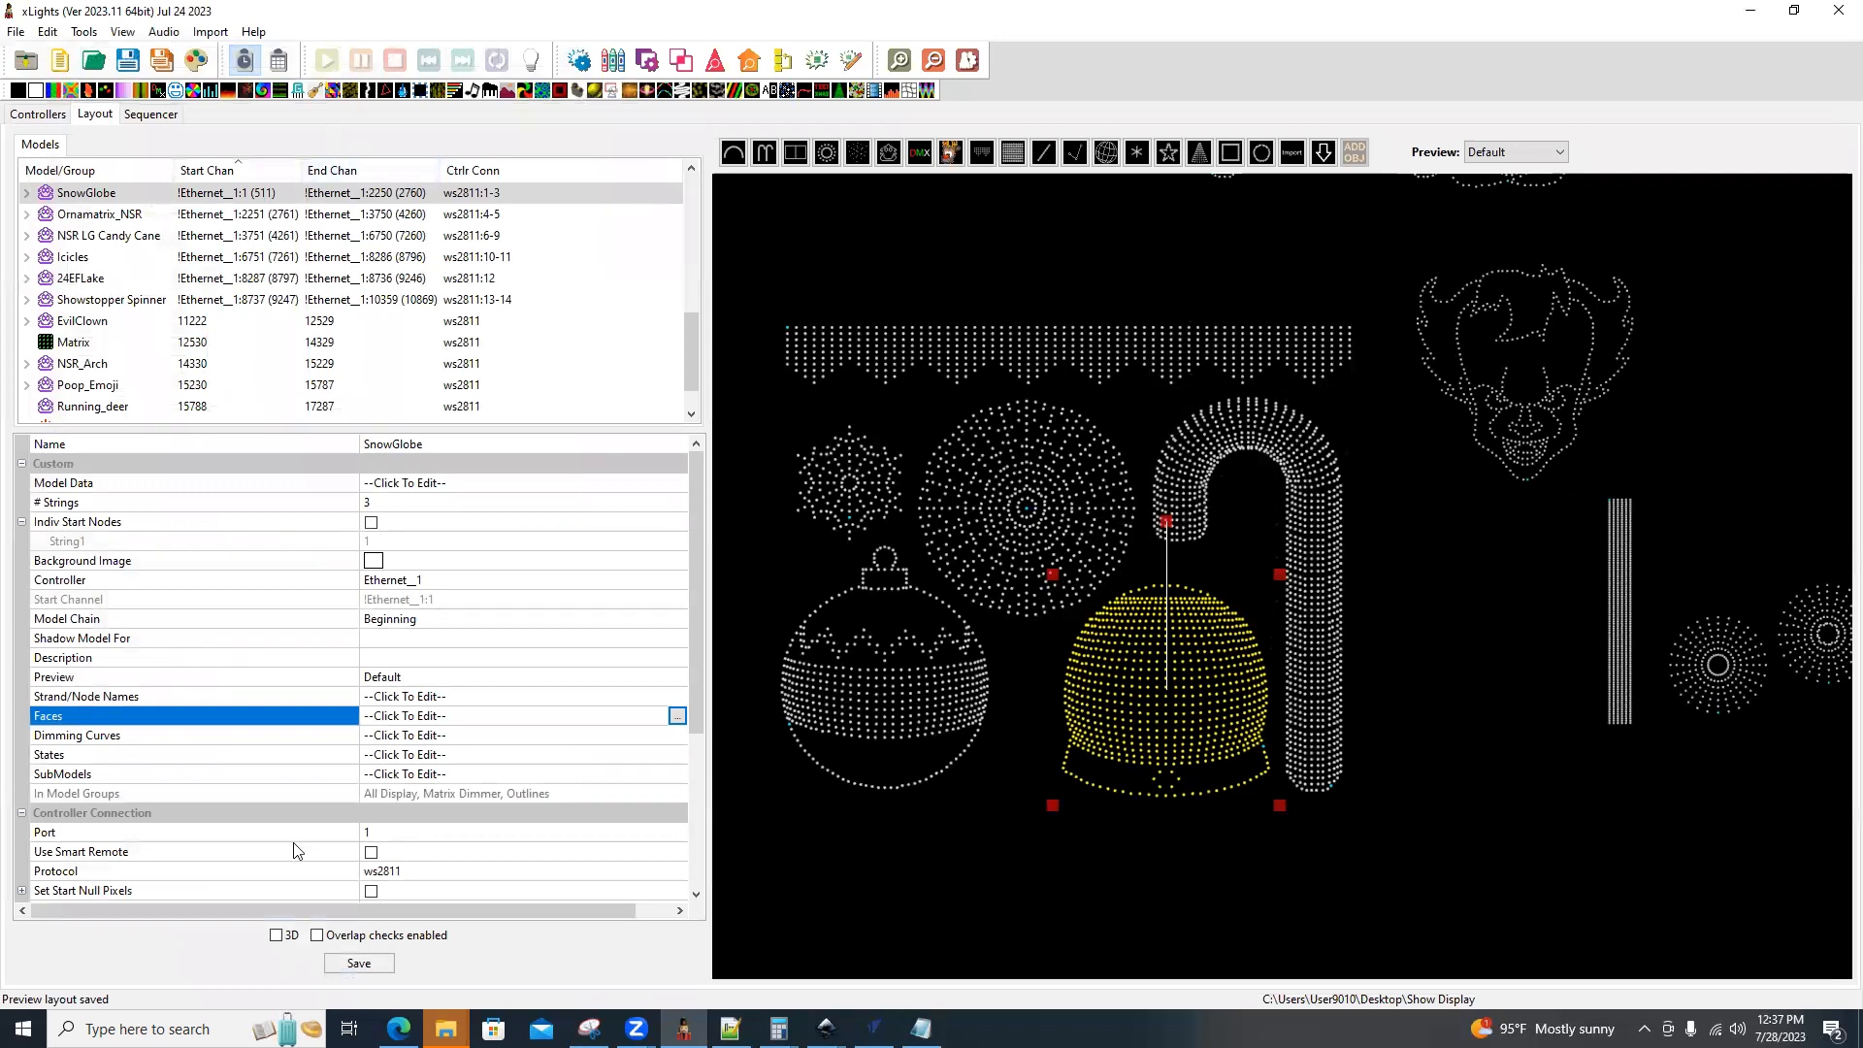
In the sequence, try the Abel face definition on the 3D Shade row's Faces effect, and settle on State as Outline Dimmer.
left_click(150, 116)
left_click(1324, 840)
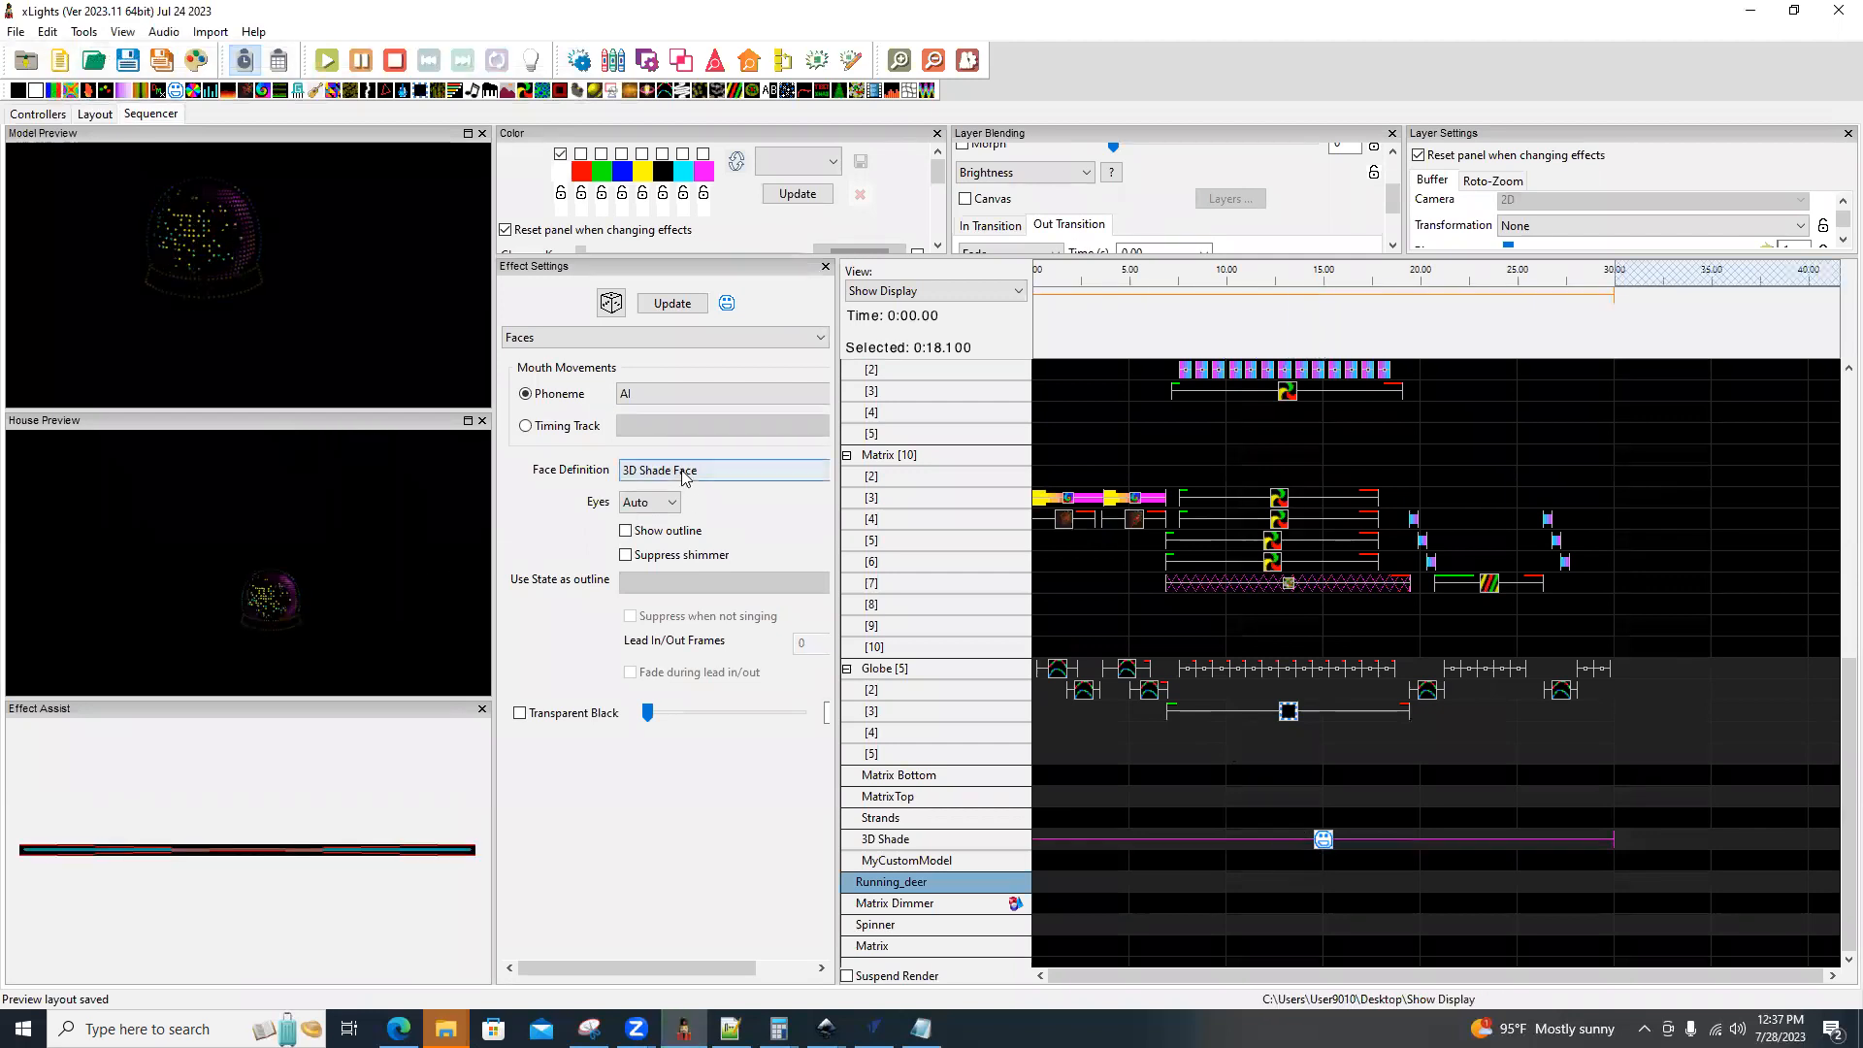
left_click(723, 472)
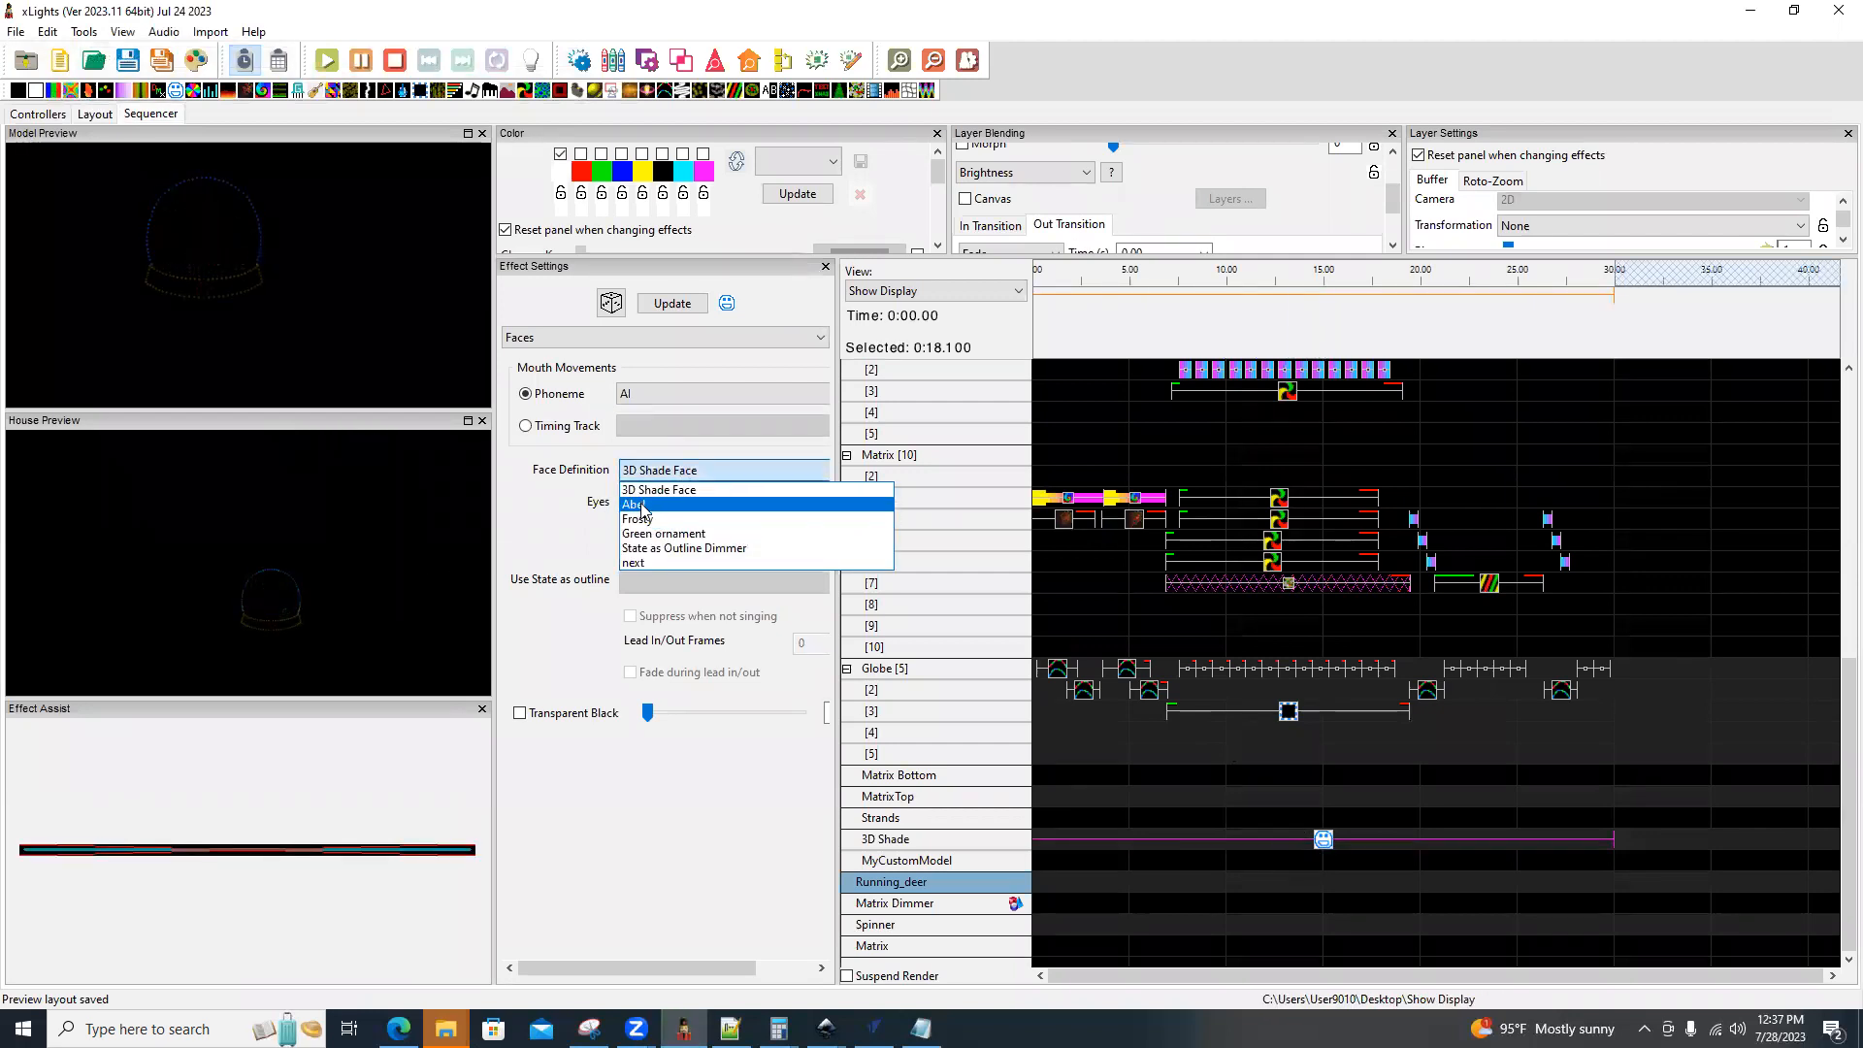
left_click(642, 506)
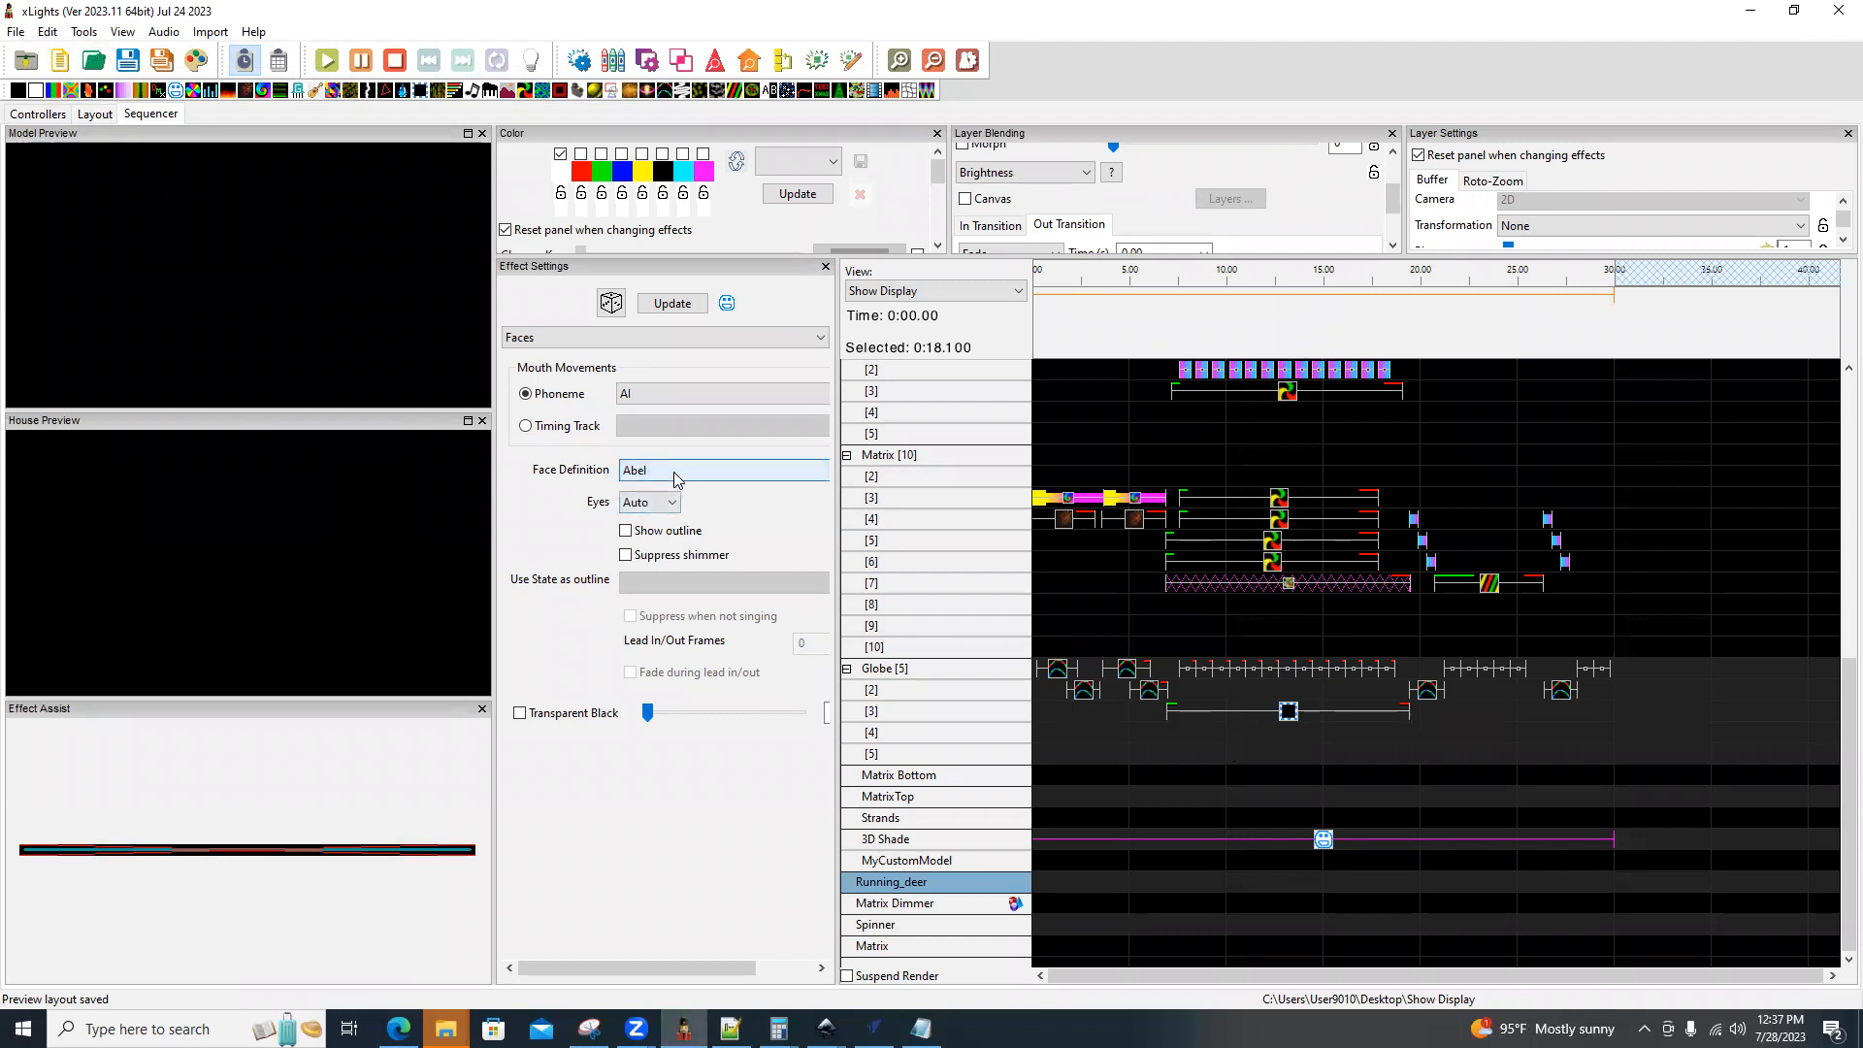
left_click(677, 479)
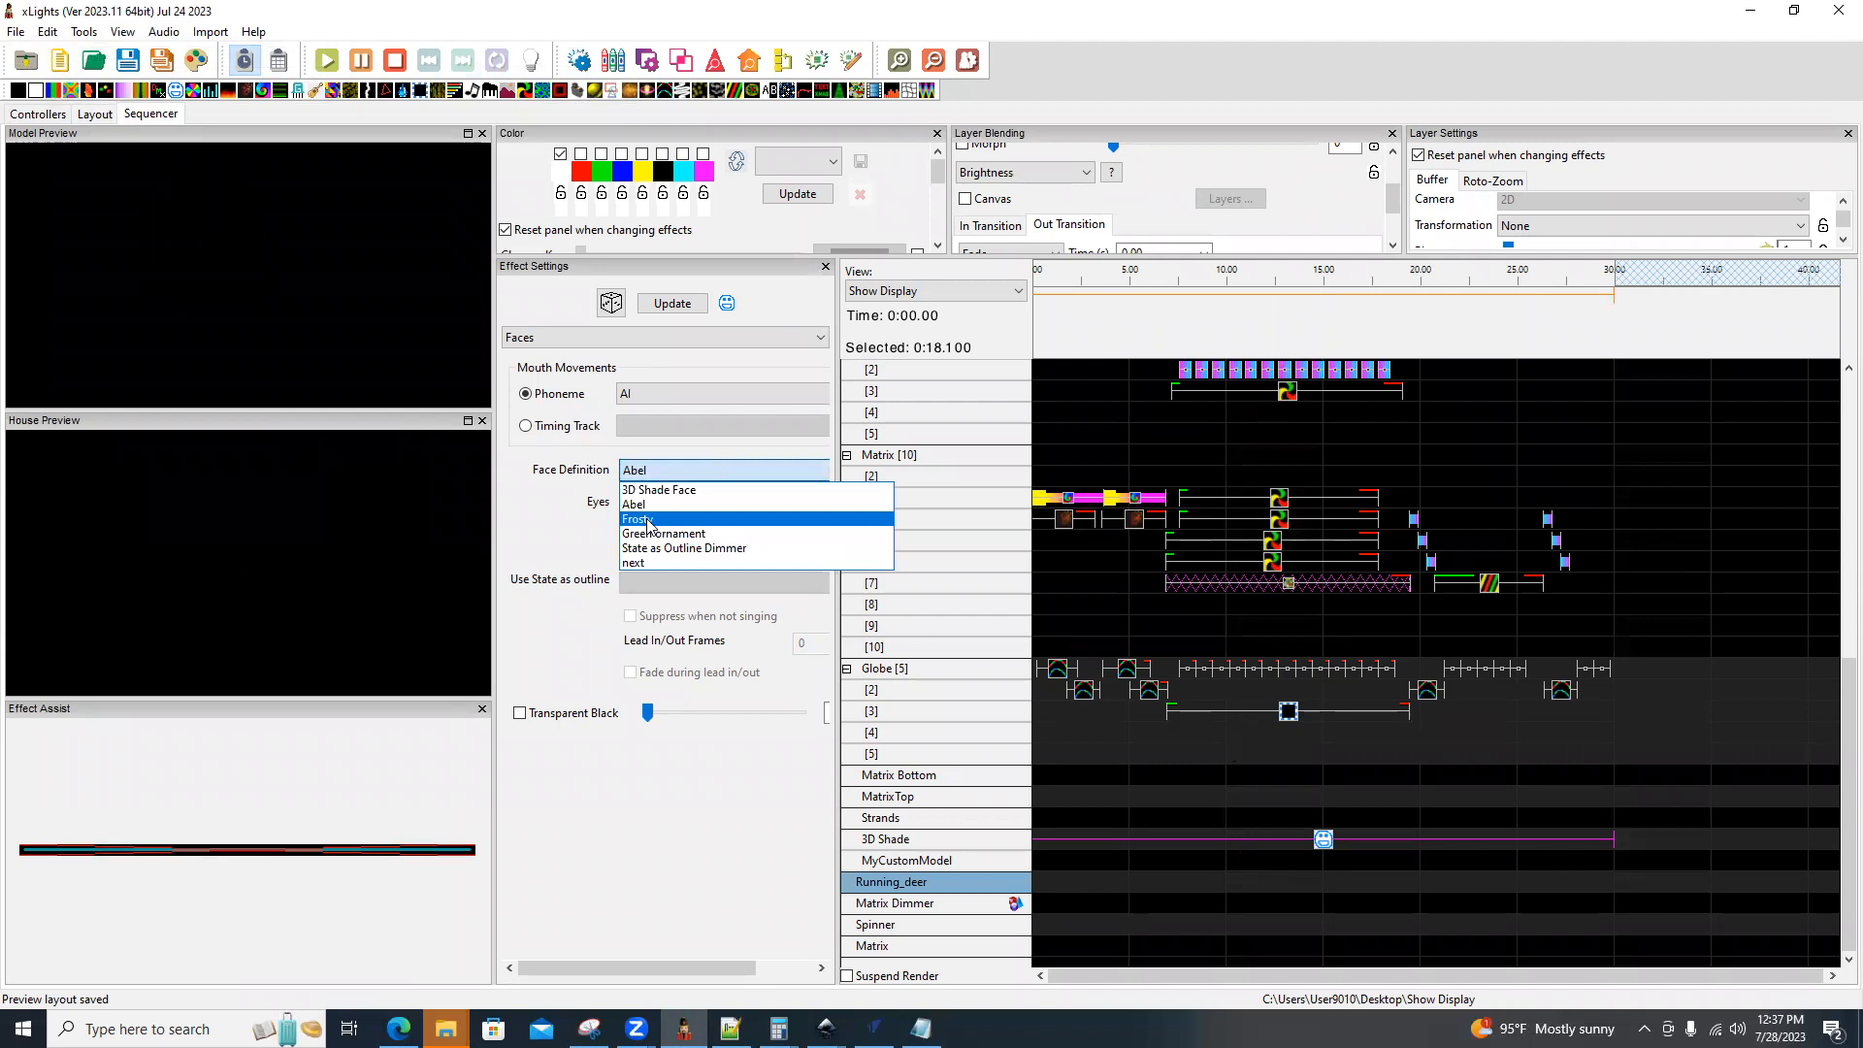
left_click(684, 550)
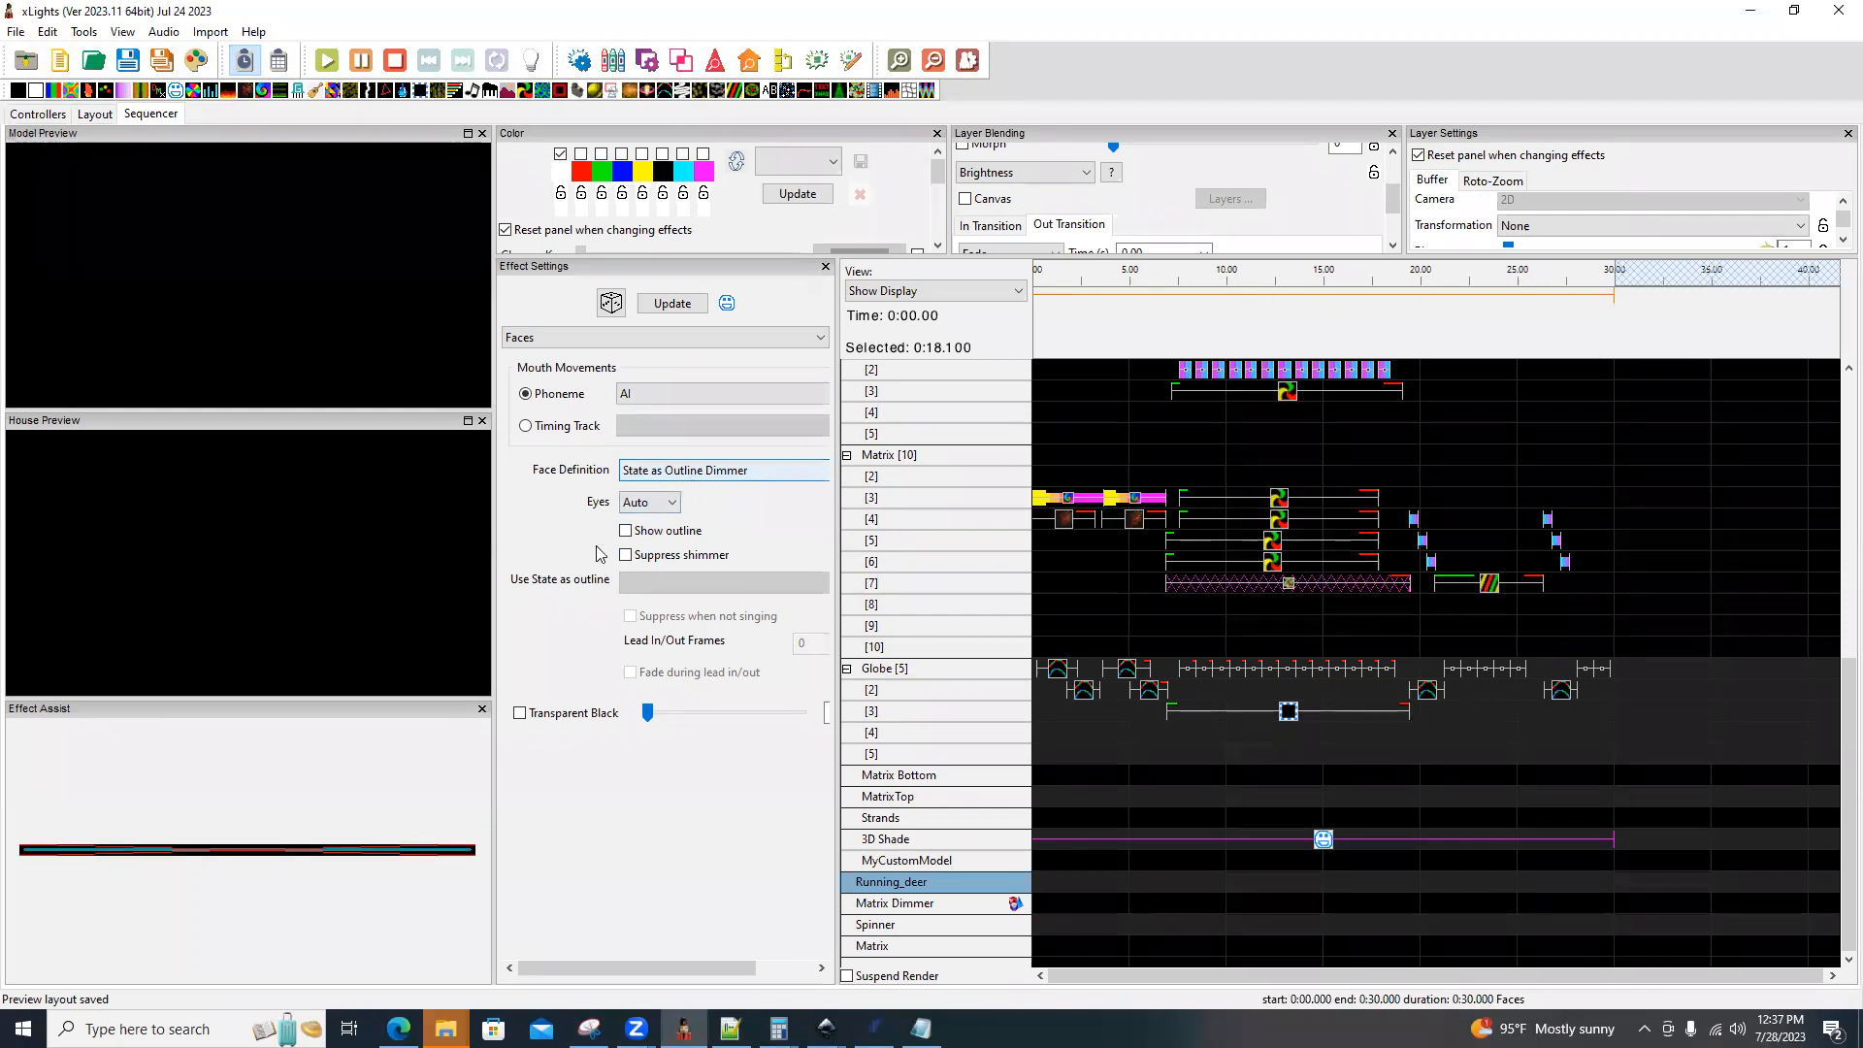
Show the outline of the 3D Shade row's Faces effect and use the Dimmer state as that outline.
left_click(625, 531)
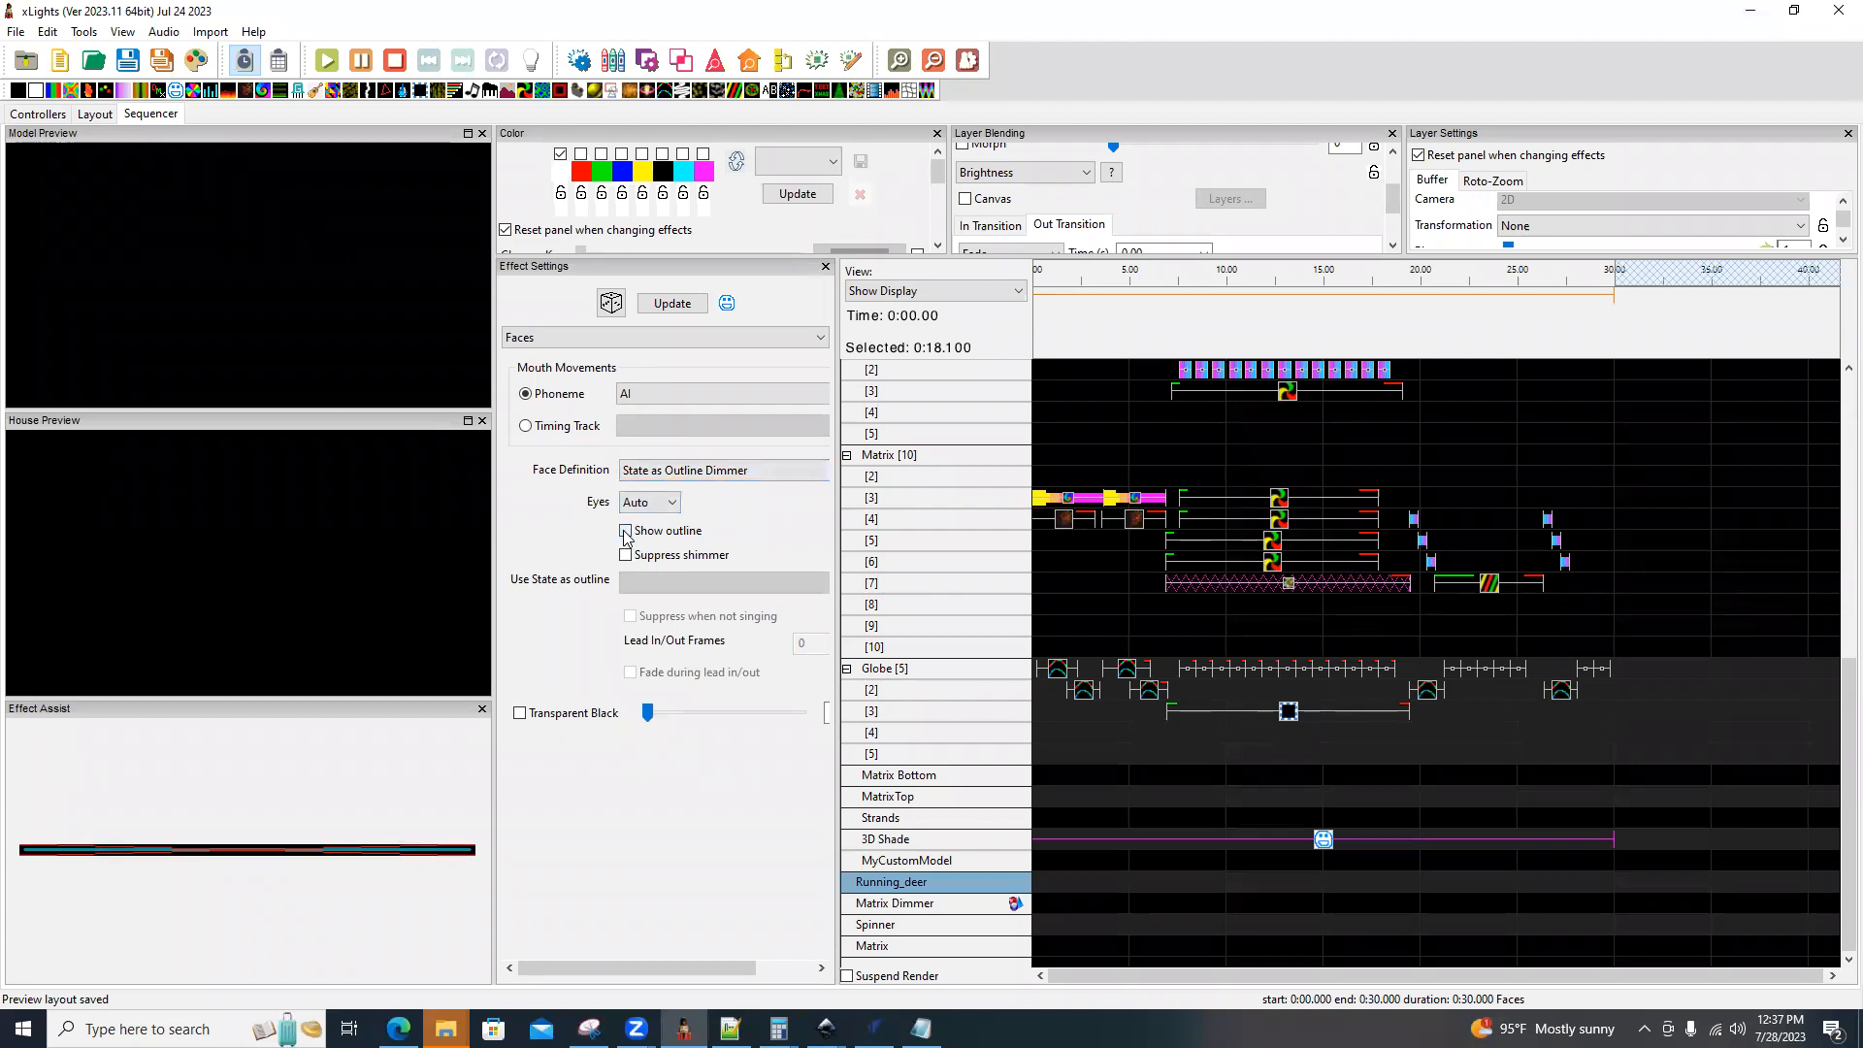
left_click(709, 583)
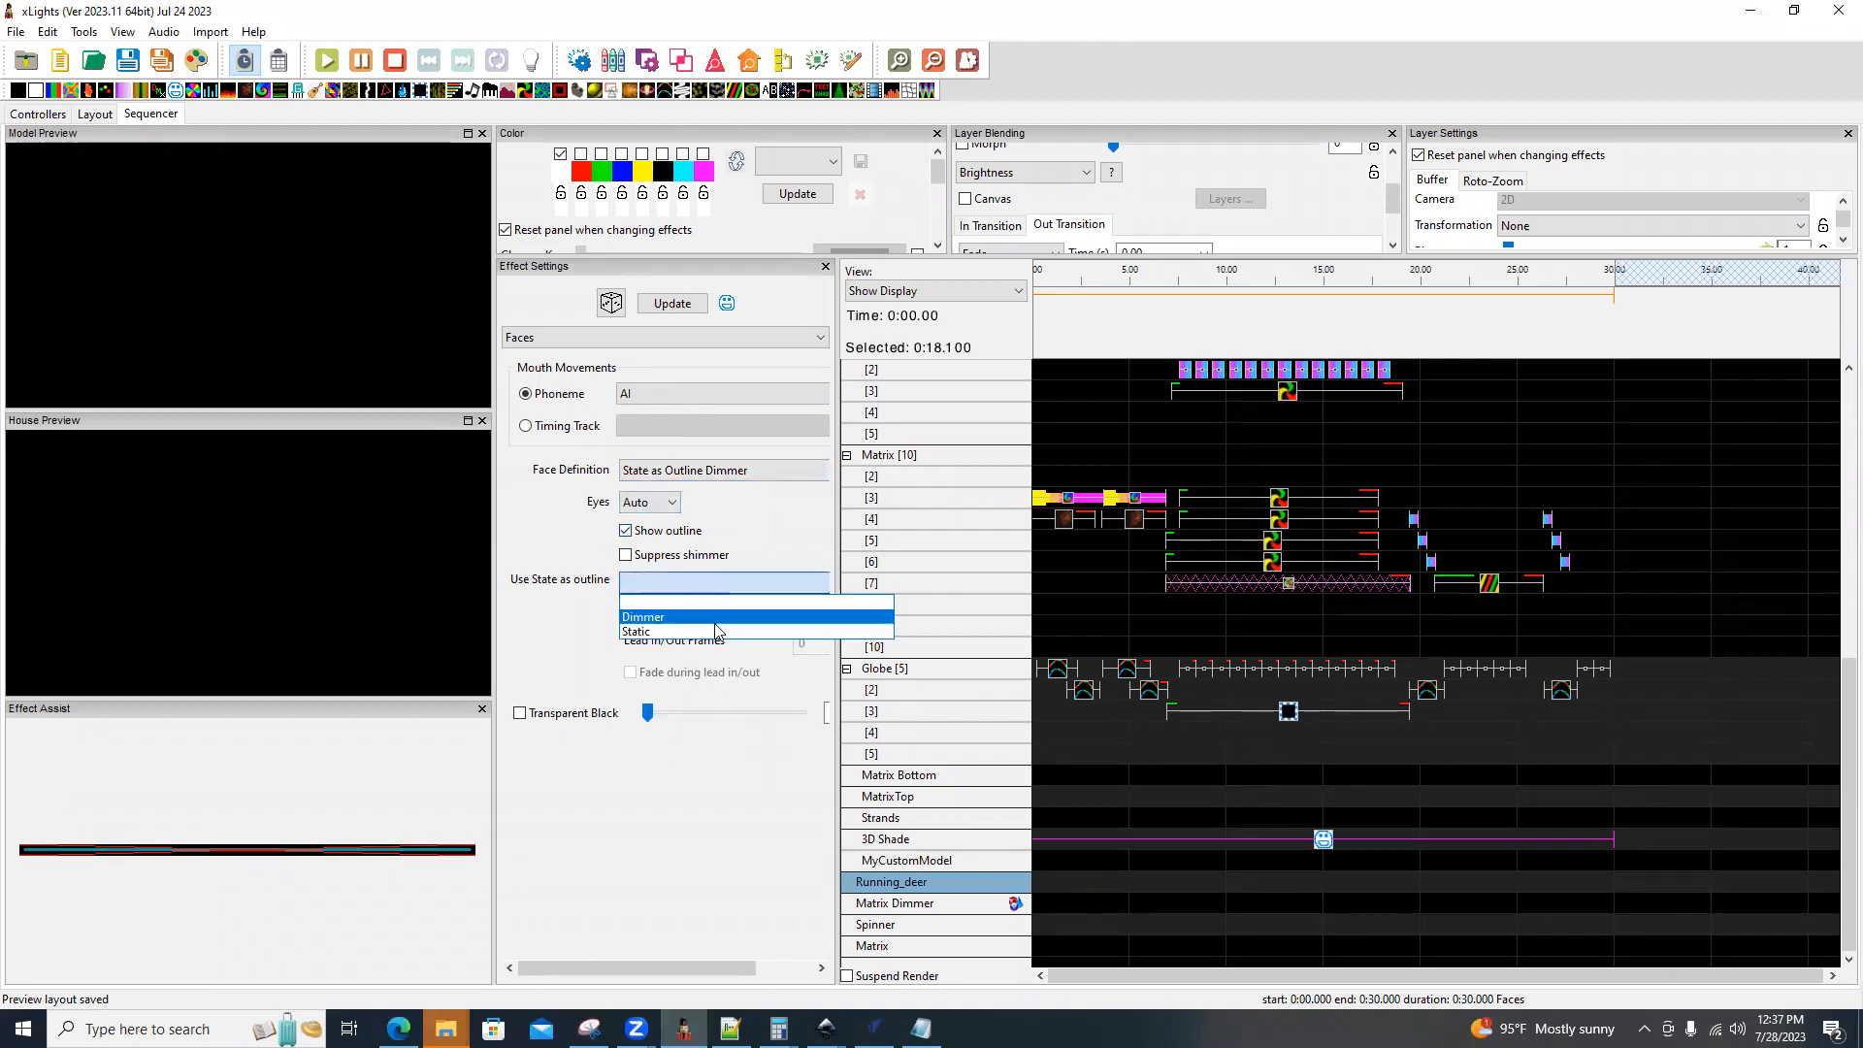
left_click(653, 619)
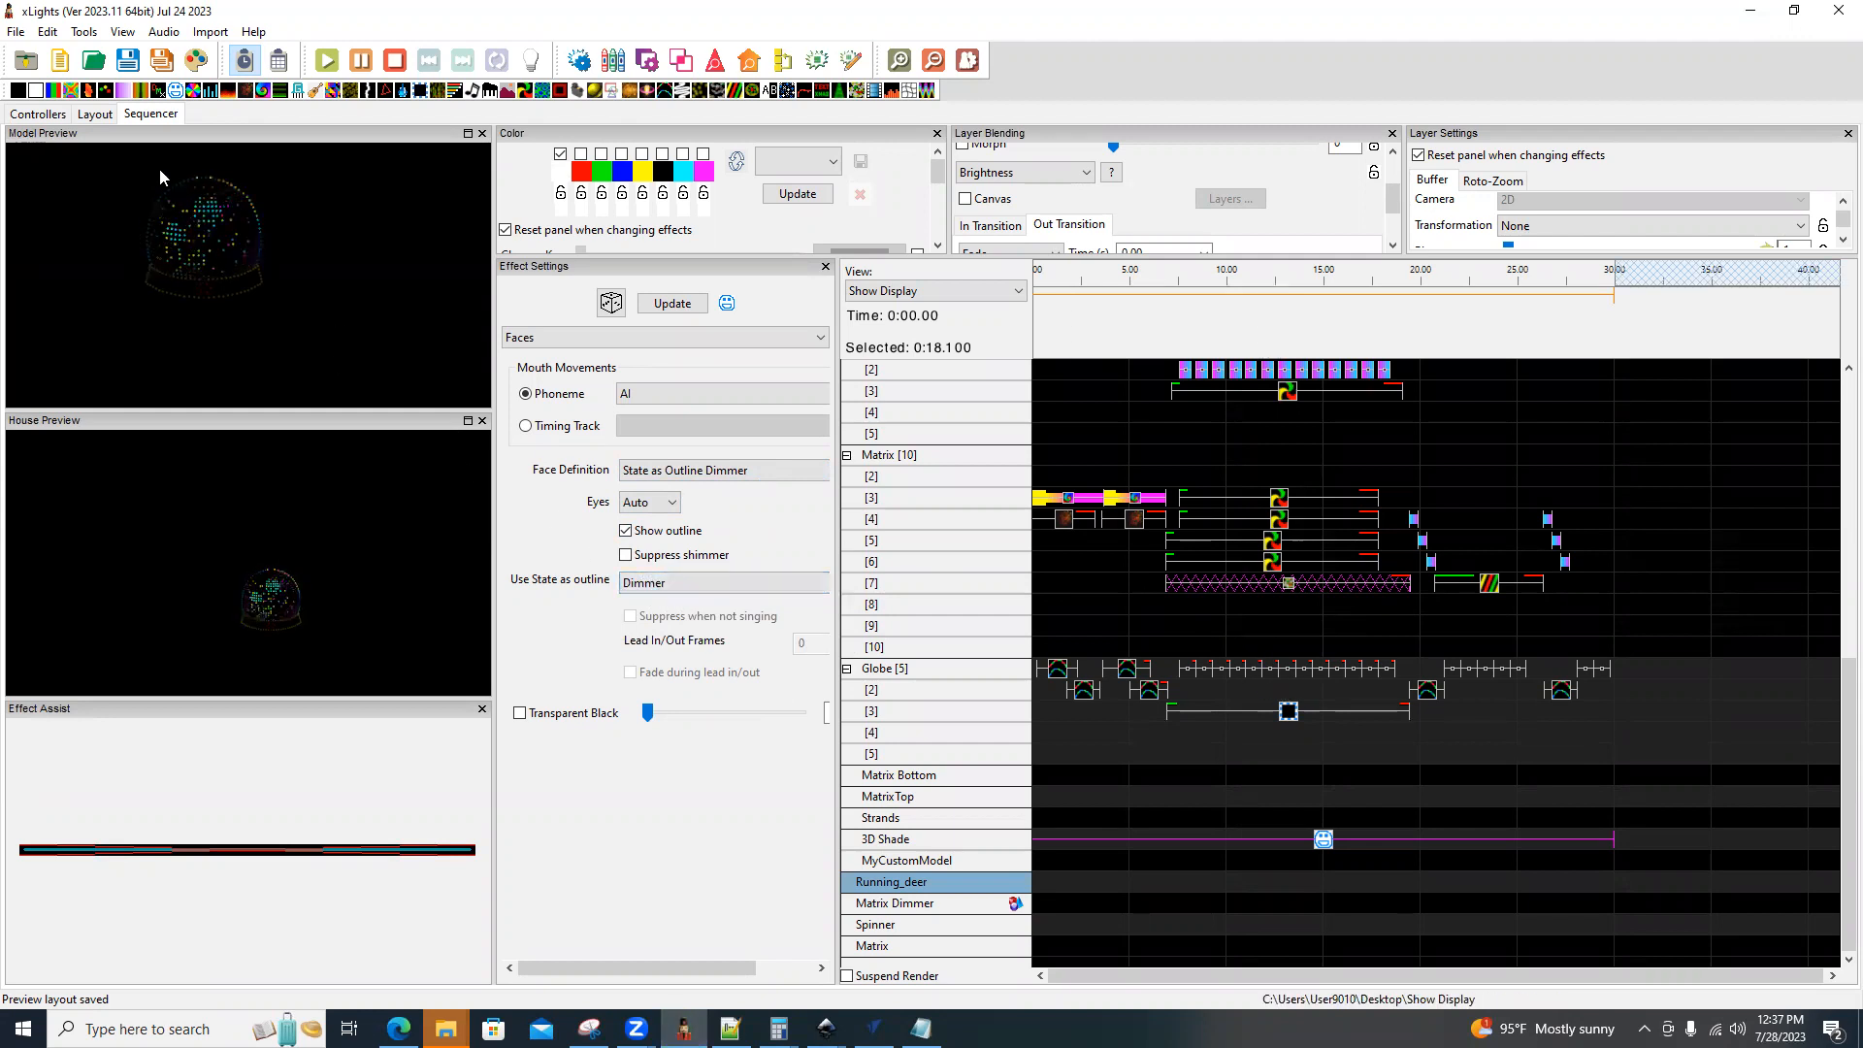
Close Effect Assist to enlarge the previews and set the Faces effect's face definition to 3D Shade Face.
left_click(482, 708)
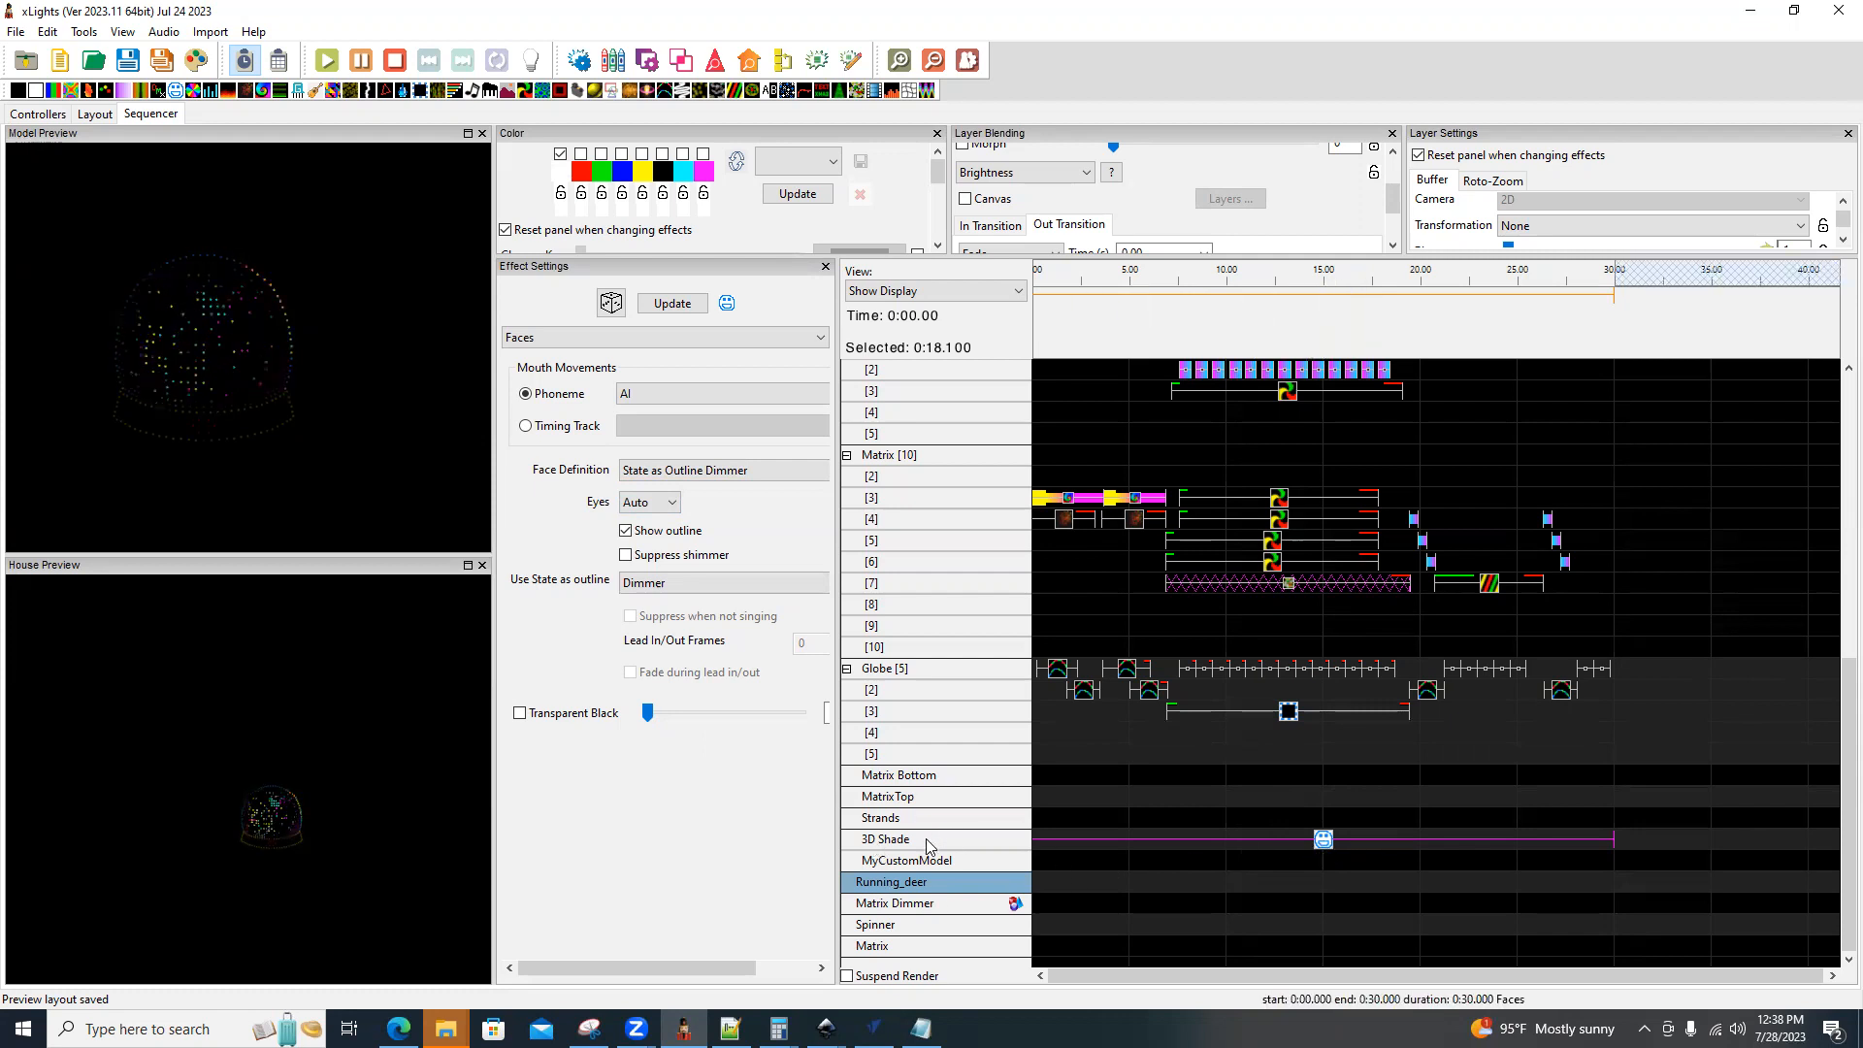
left_click(767, 471)
left_click(703, 493)
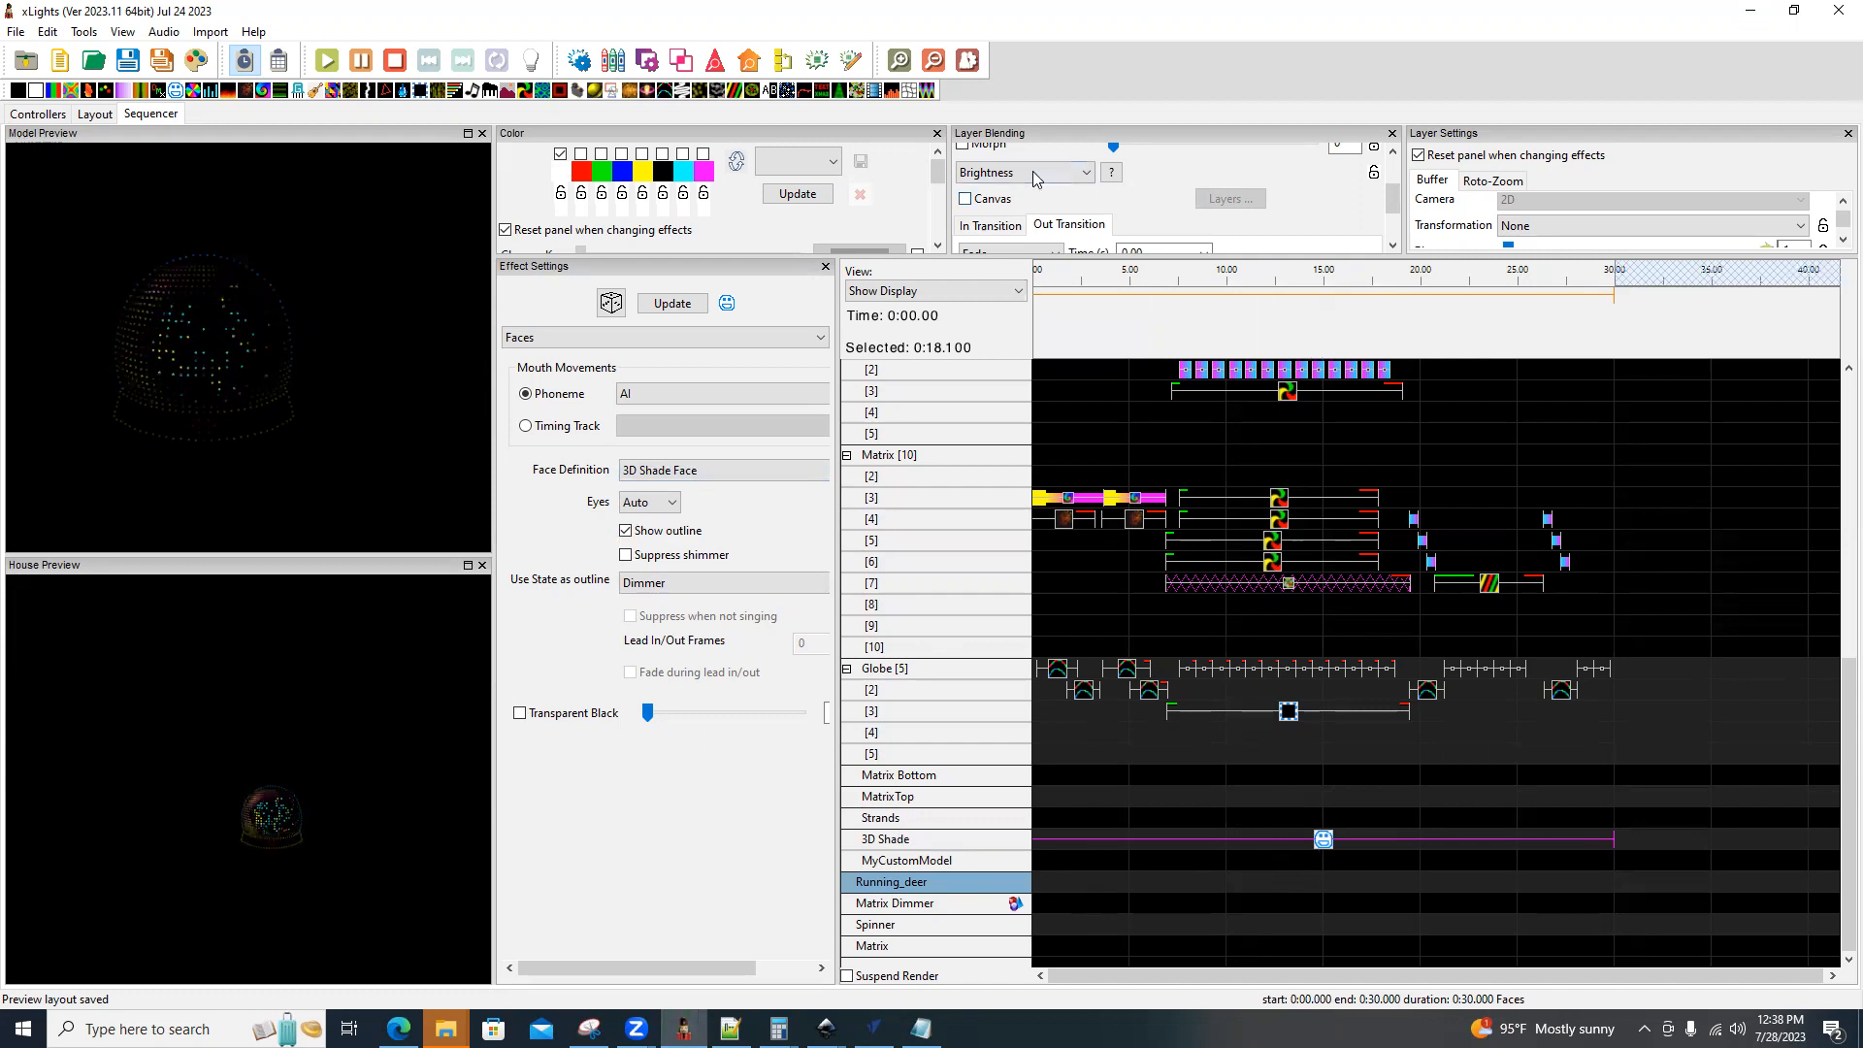
Compare the 3D Shade effect's look under Normal layer blending, and return its blending mode to Brightness.
left_click(1082, 175)
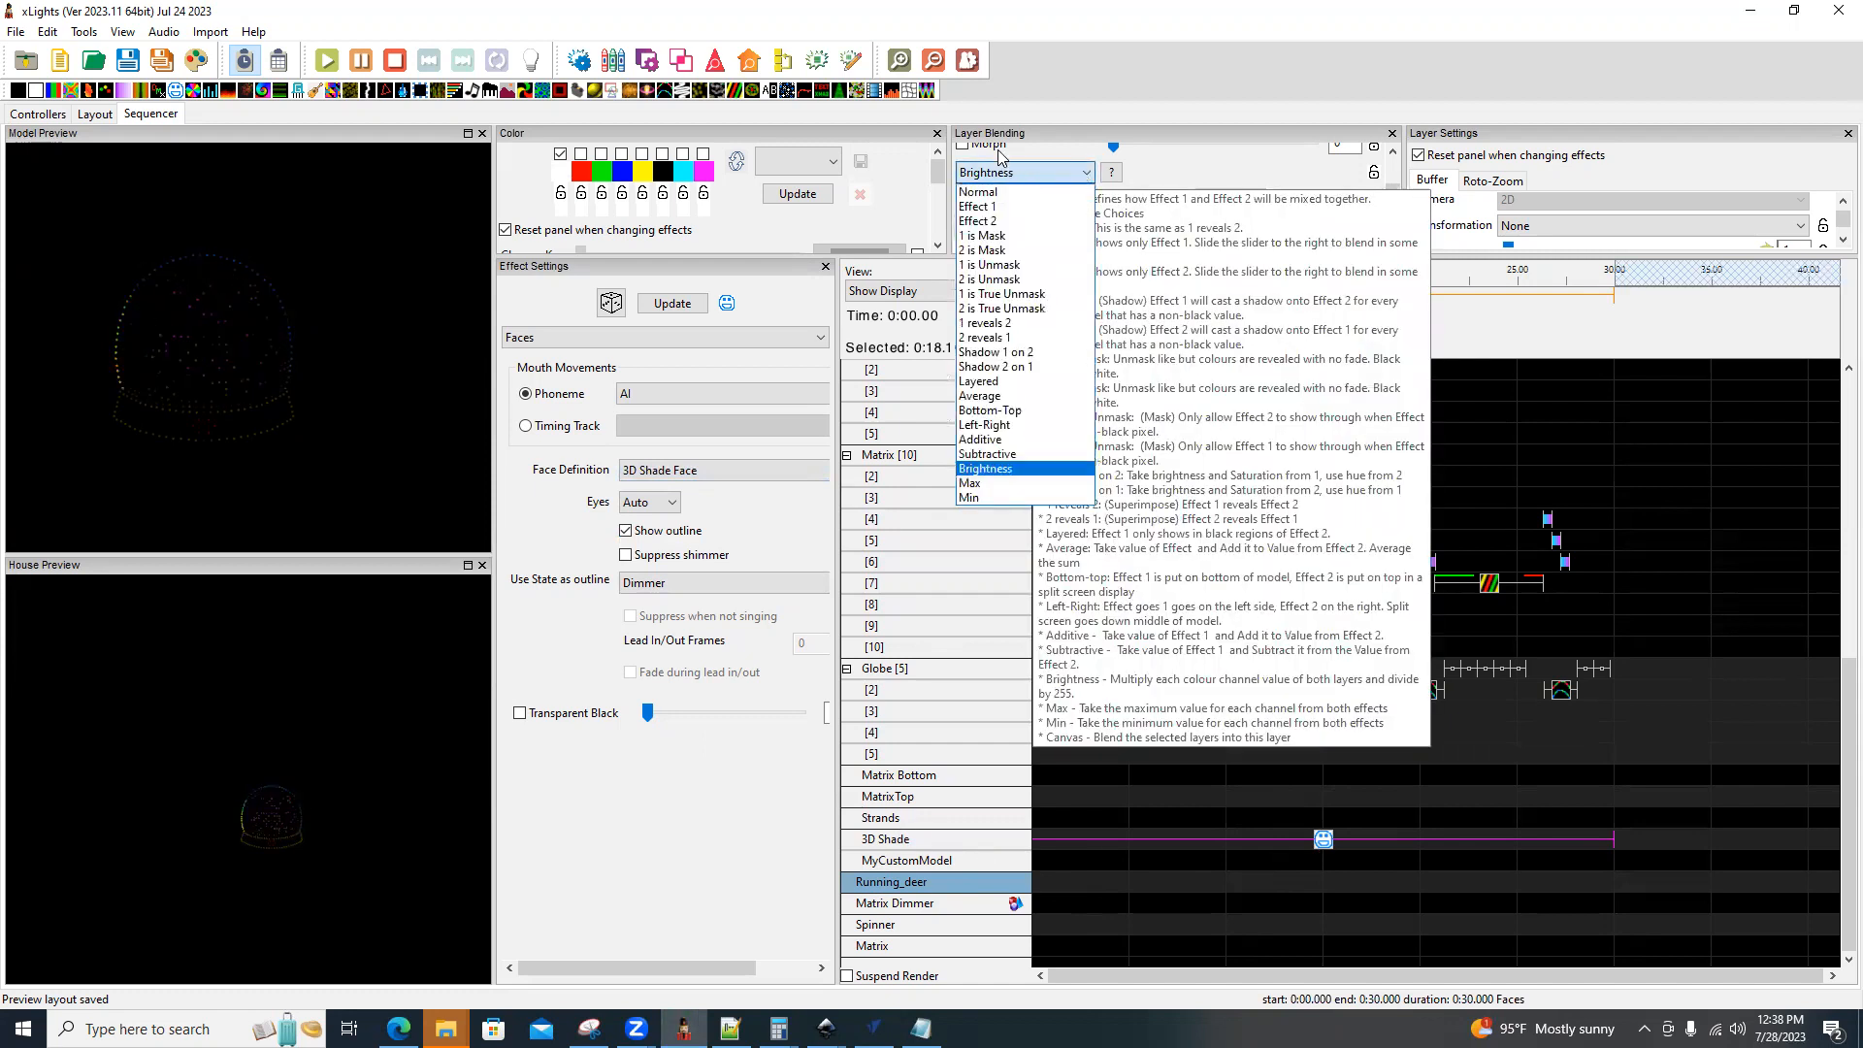
left_click(994, 192)
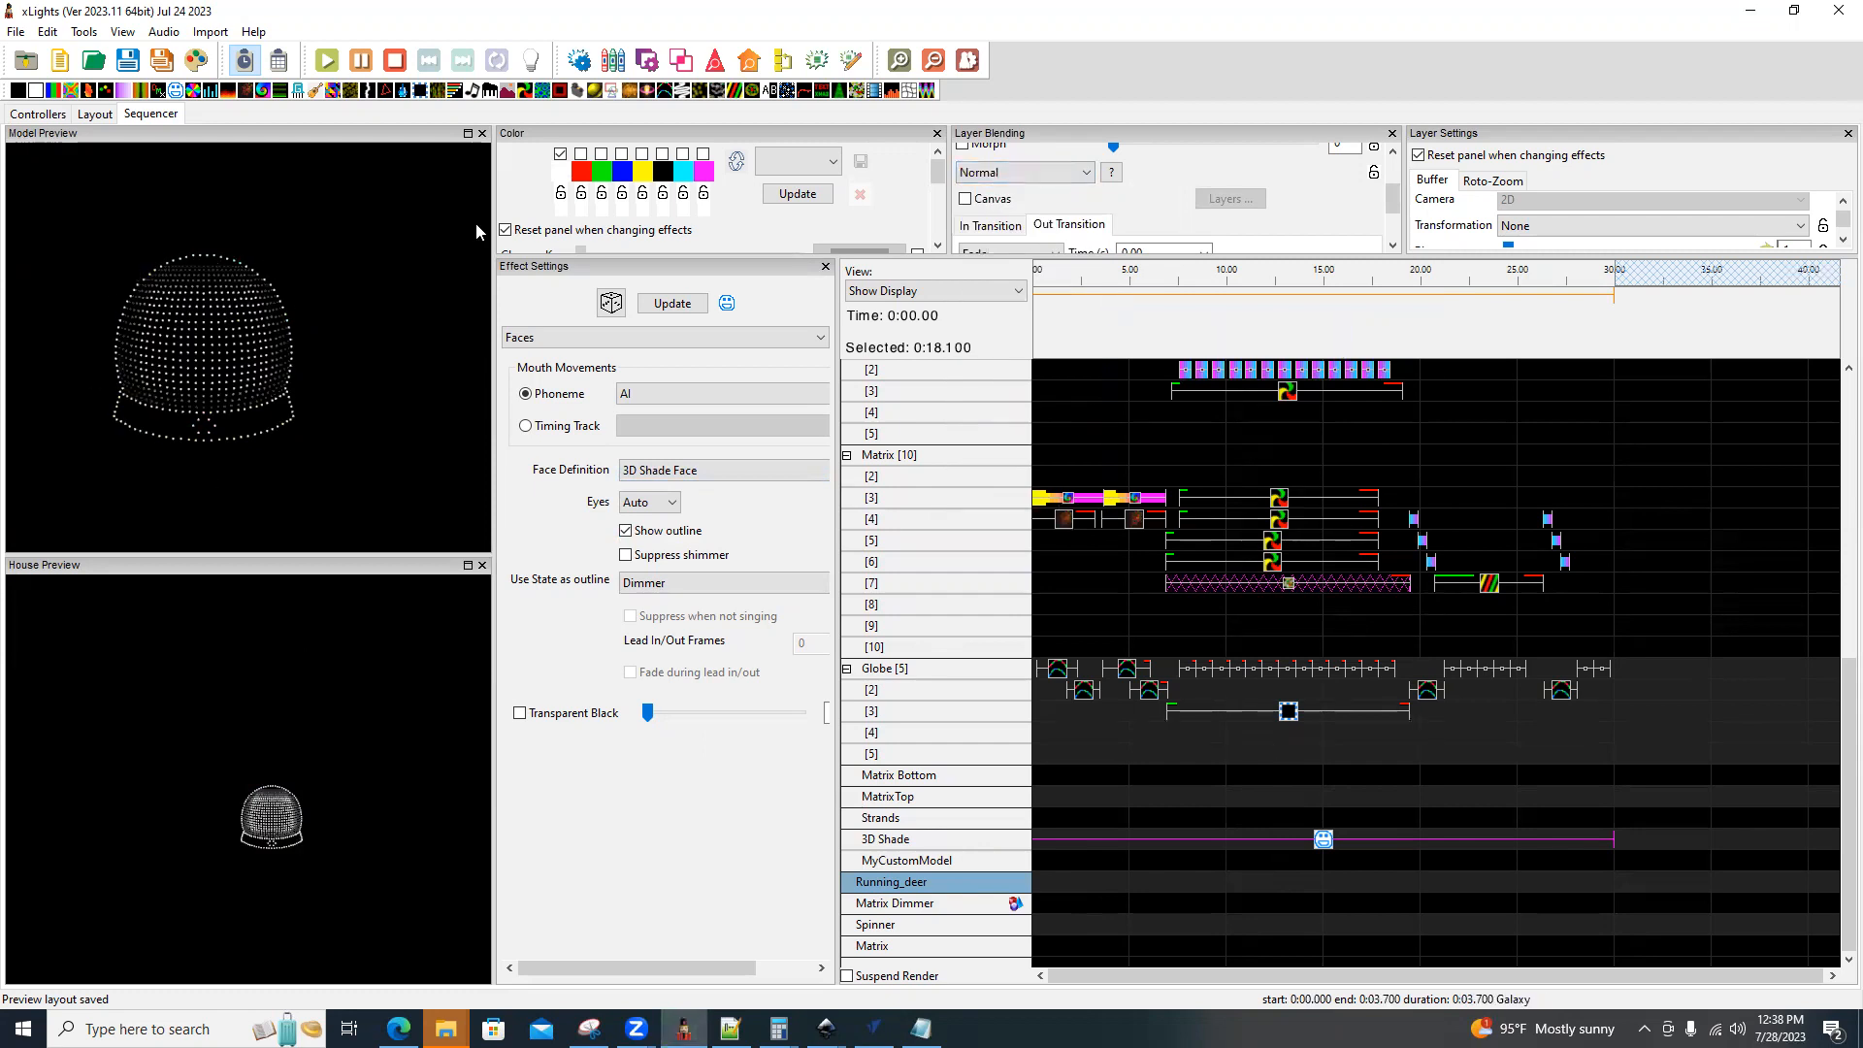
left_click(1082, 173)
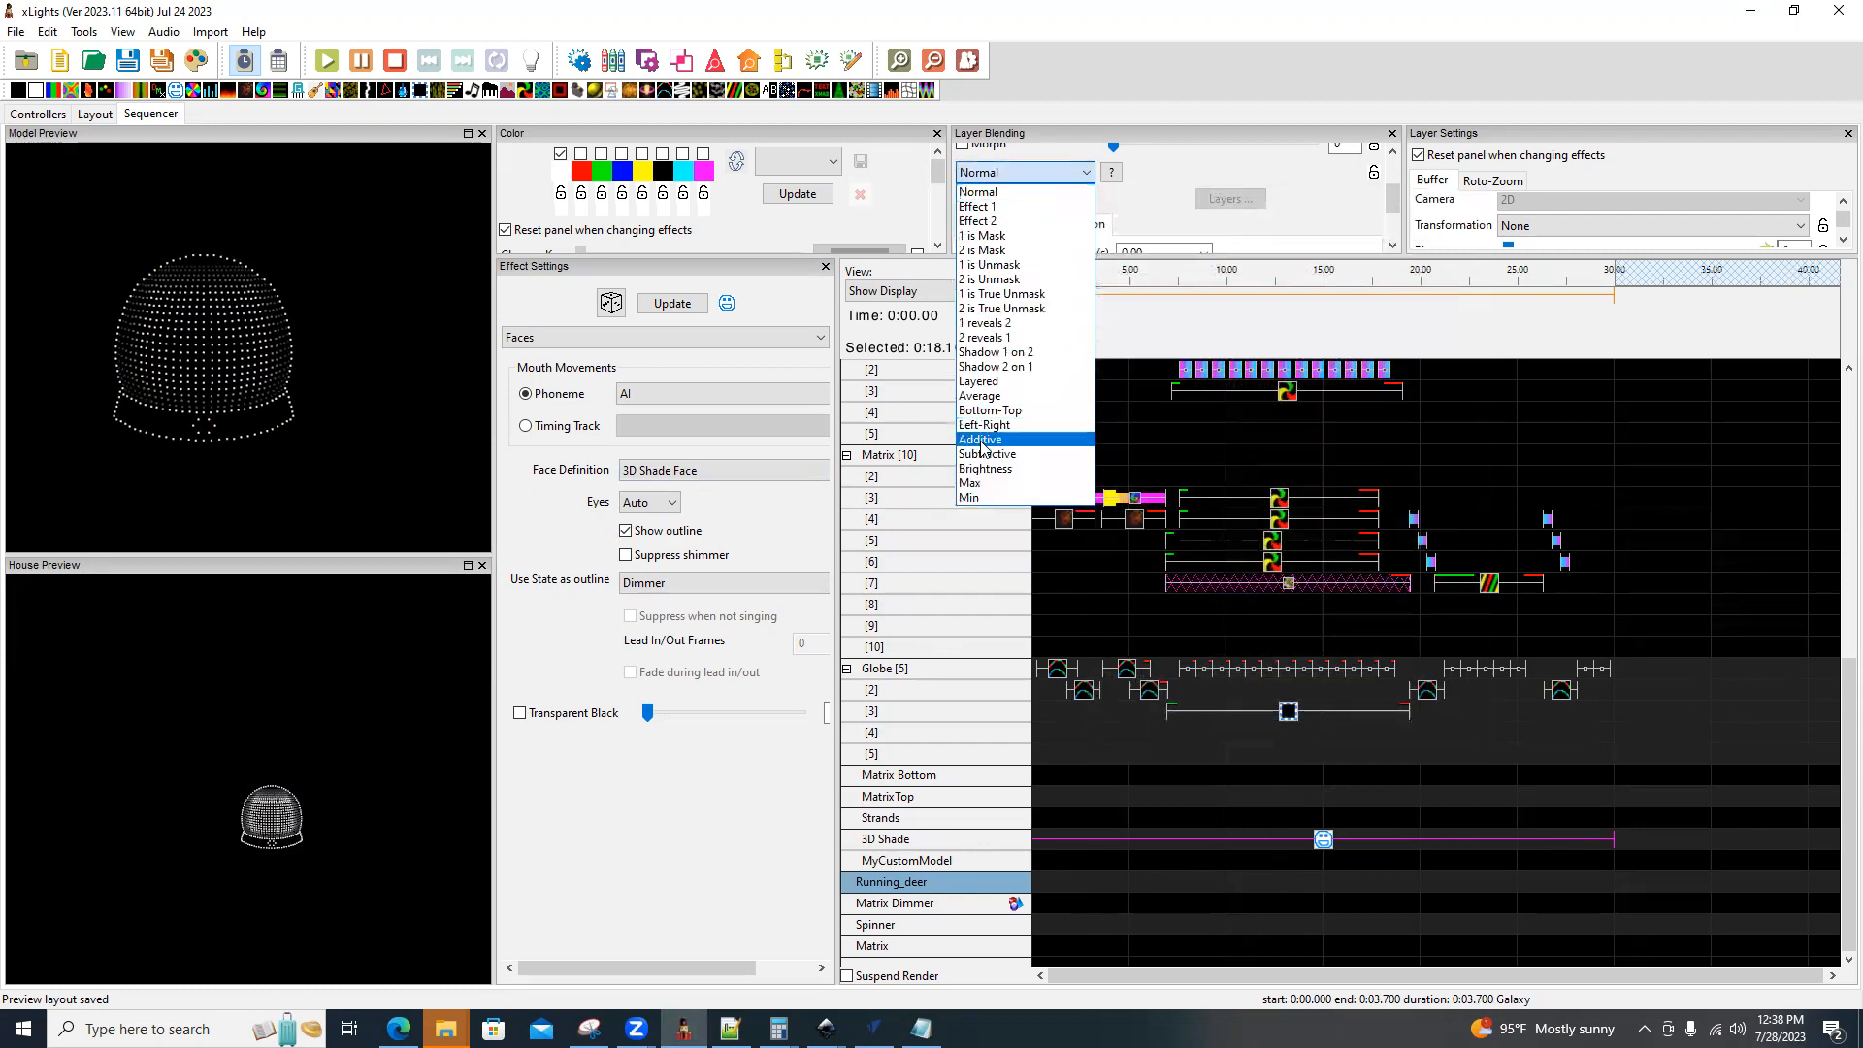
left_click(986, 469)
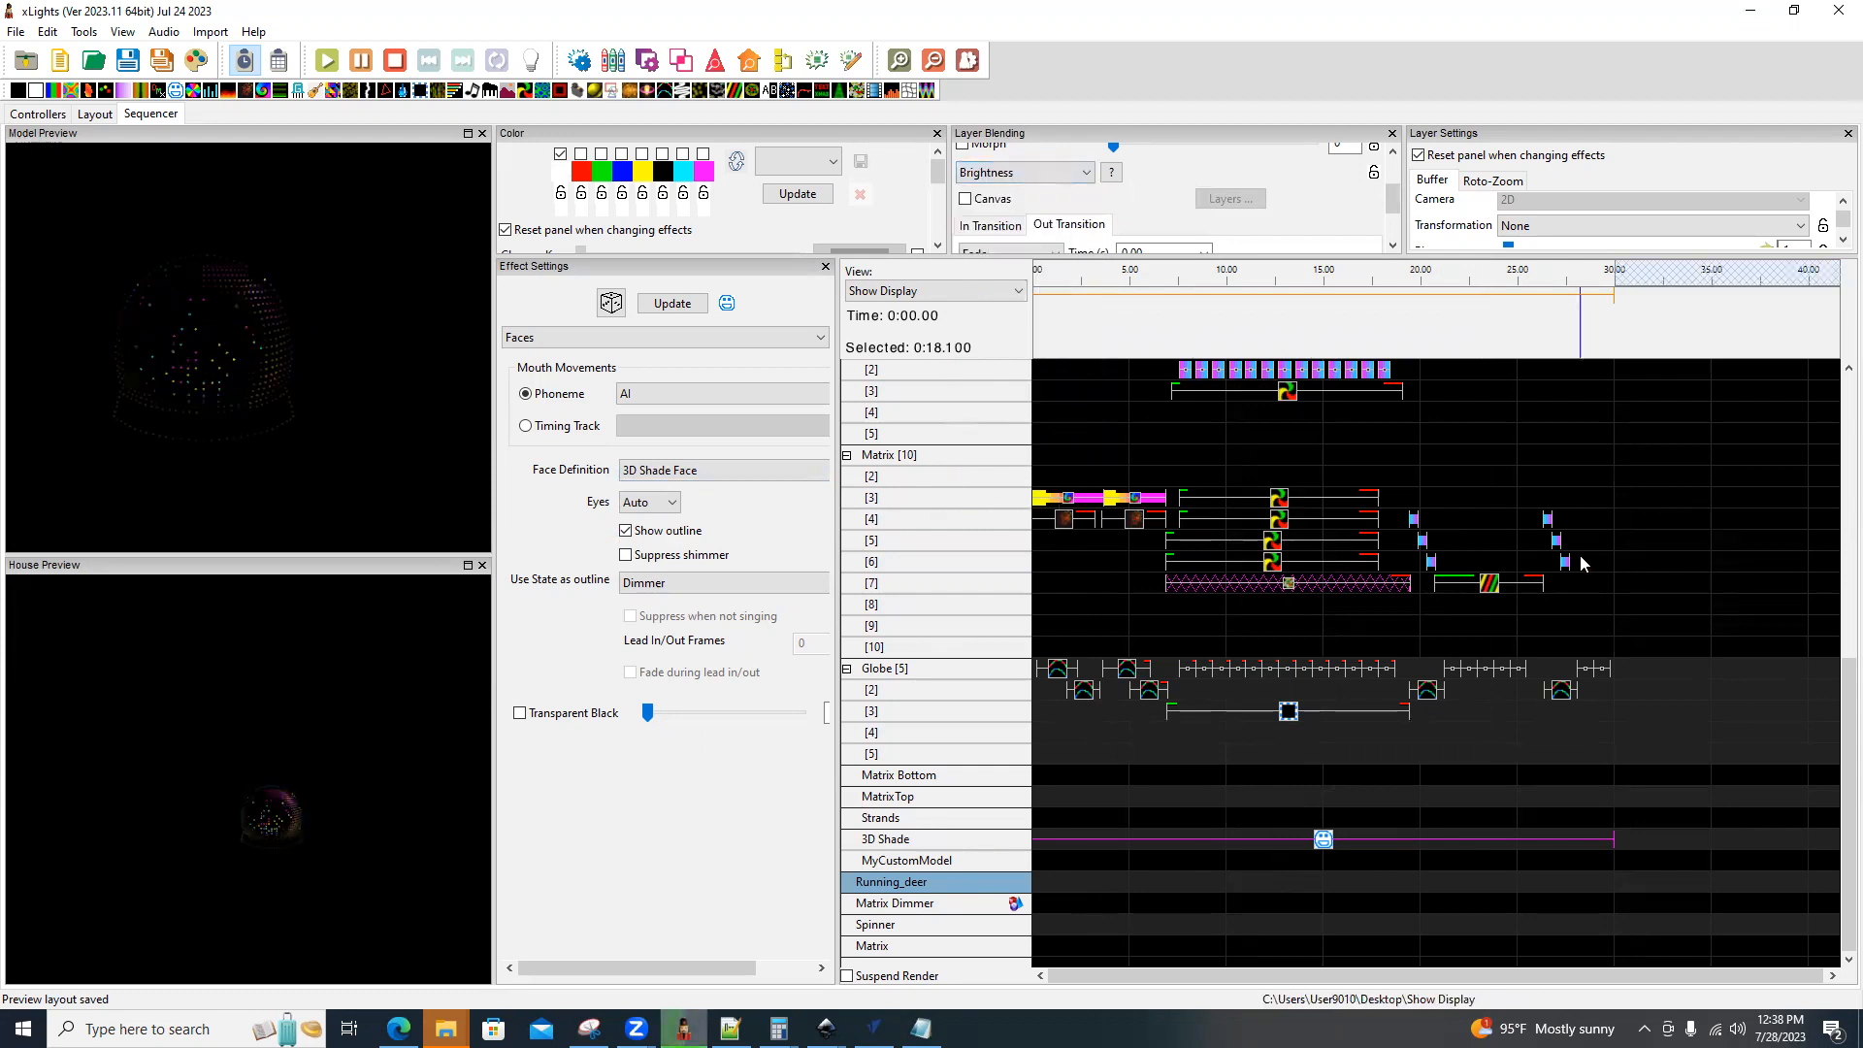